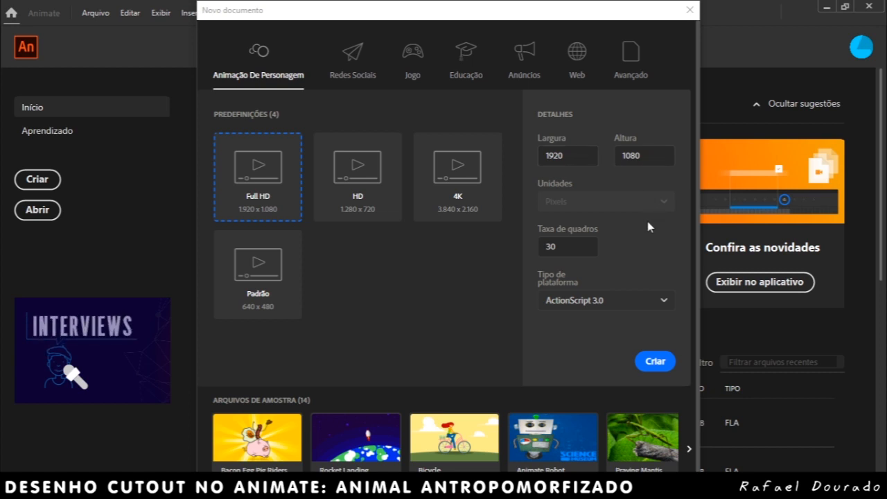
Step: Create a Full HD document of 1920 x 1080 pixels at 24 frames per second on the ActionScript 3.0 platform
click(554, 249)
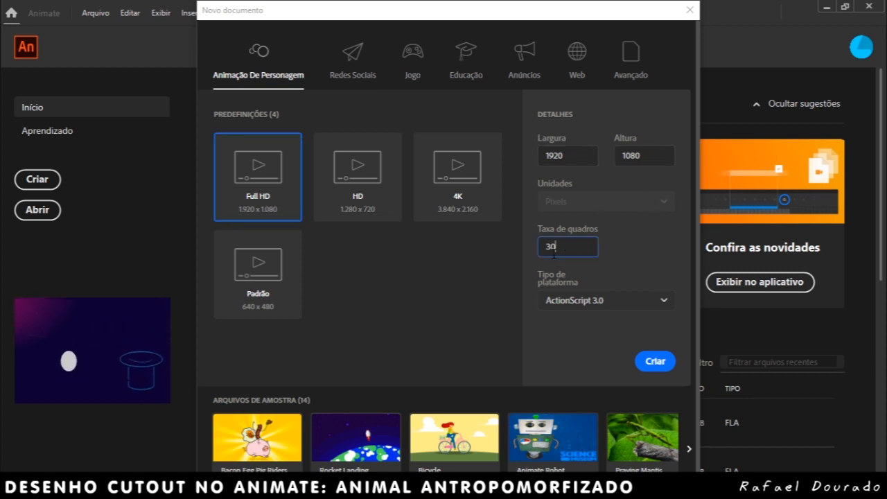
key(BackSpace)
key(BackSpace)
text(24)
click(627, 250)
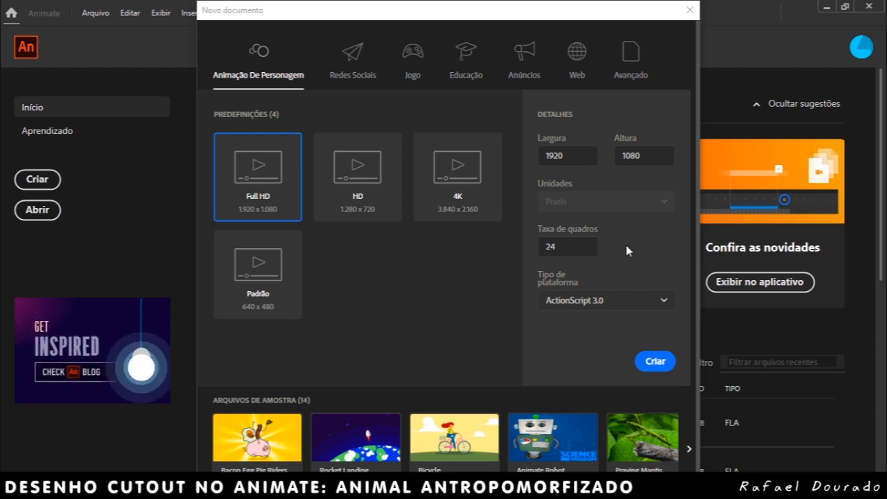
click(612, 305)
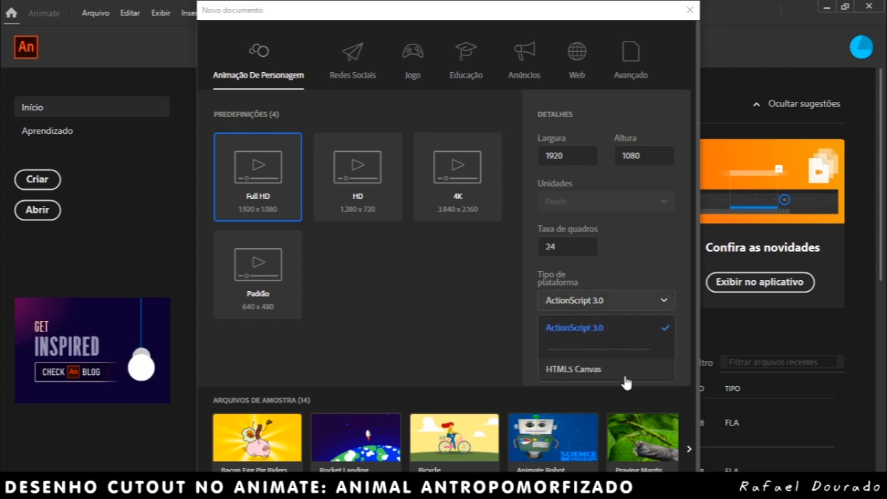
click(627, 334)
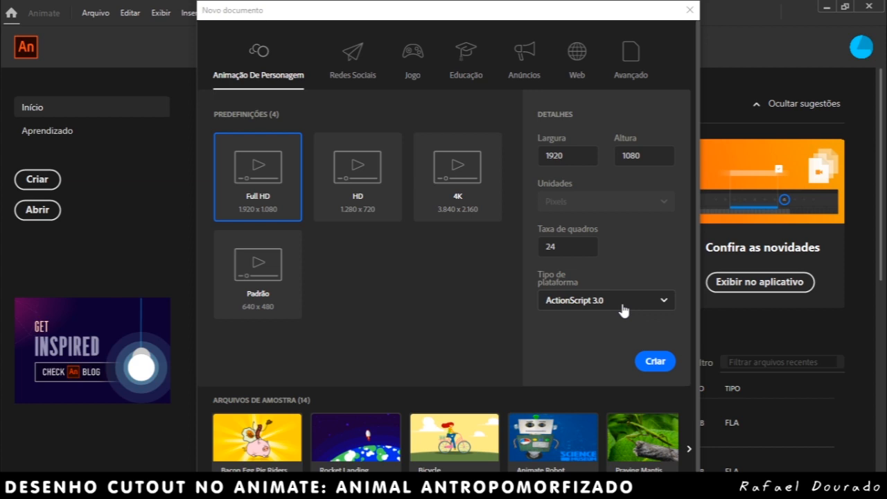
click(654, 363)
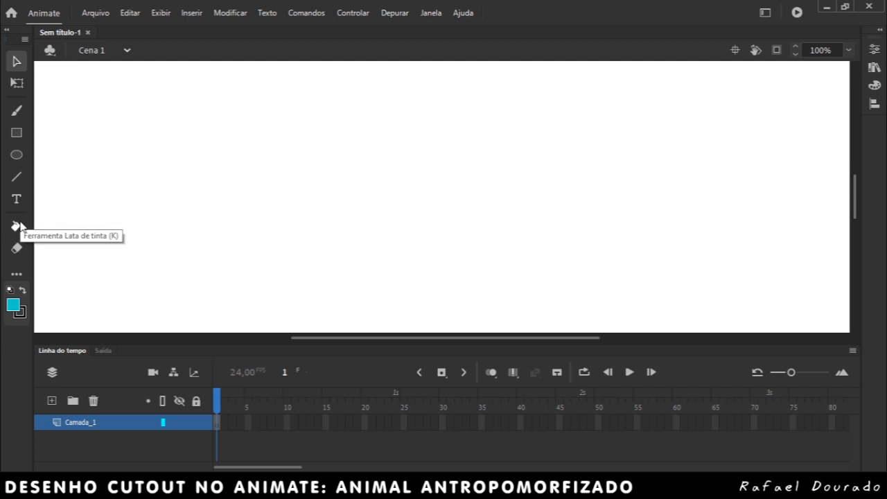
Step: Add the Pencil, Zoom, Eyedropper and Ink Bottle tools to the toolbar, grouping the Ink Bottle with the Paint Bucket
click(17, 275)
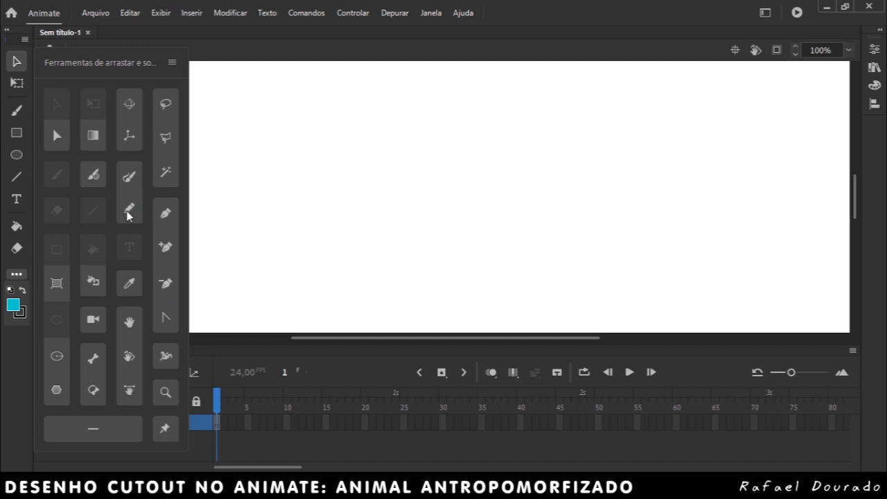
mouse_move(50, 156)
mouse_down()
mouse_move(19, 115)
mouse_move(18, 132)
mouse_up()
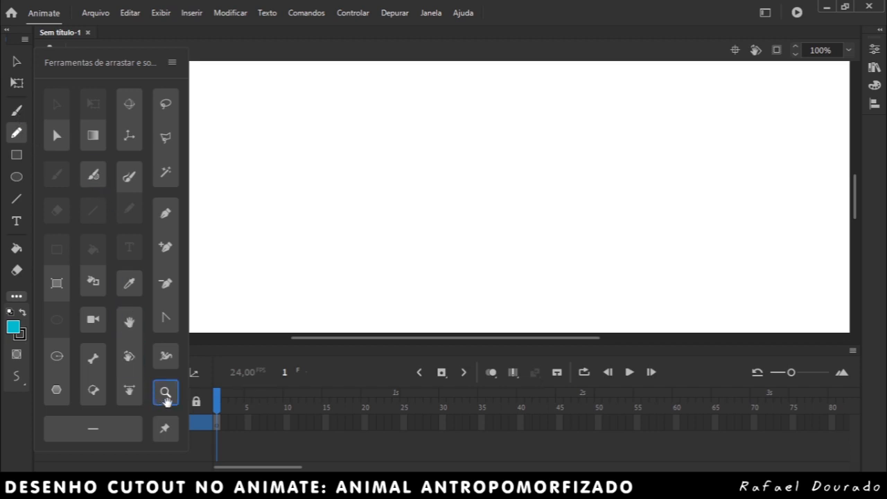
drag(82, 334, 23, 292)
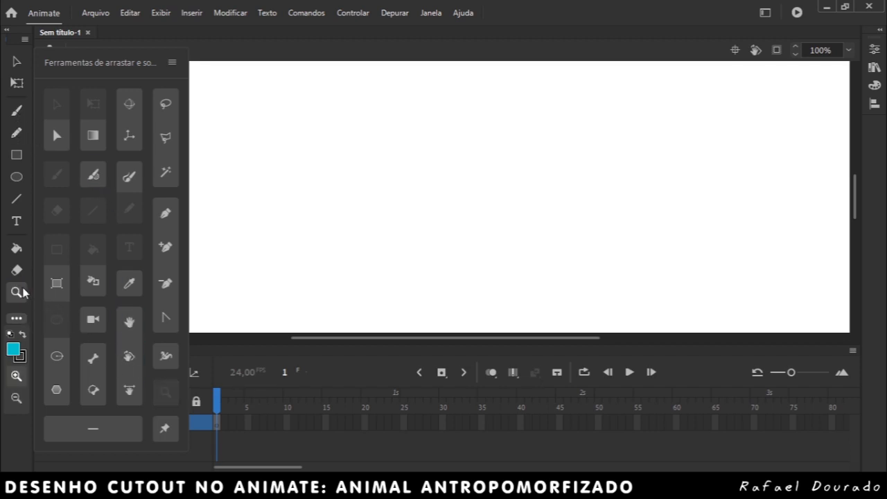
drag(131, 286, 26, 313)
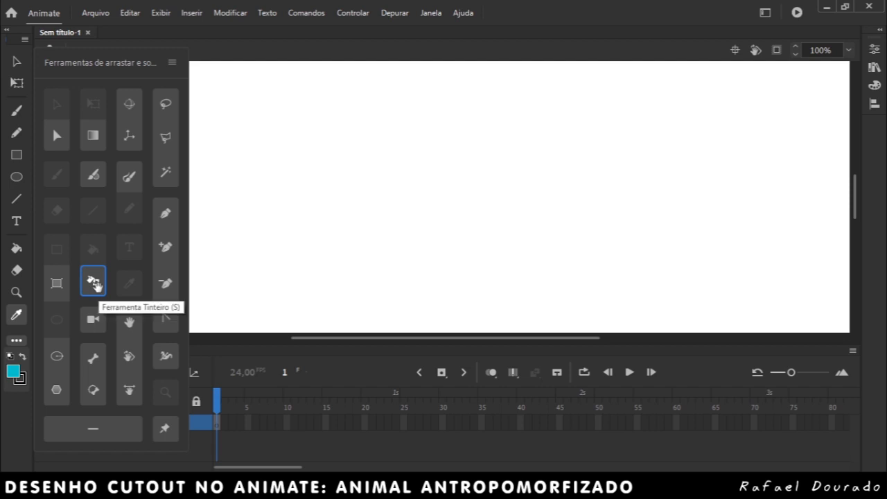
drag(96, 285, 15, 254)
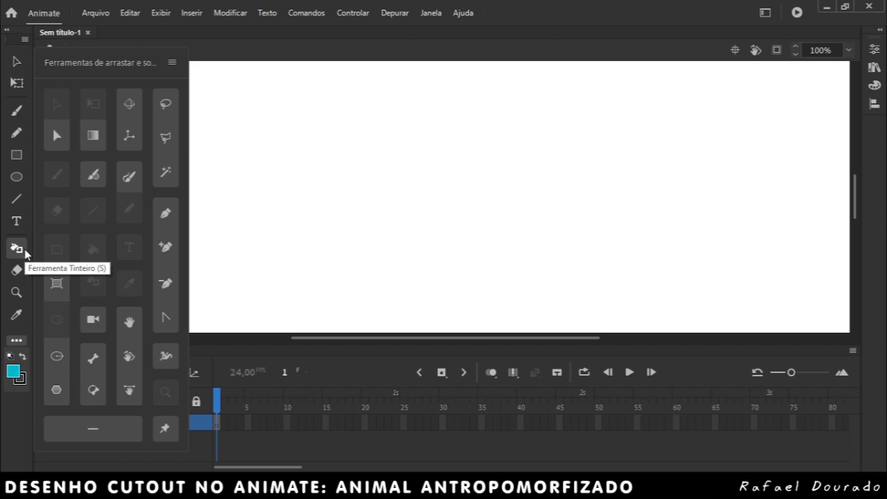
click(92, 173)
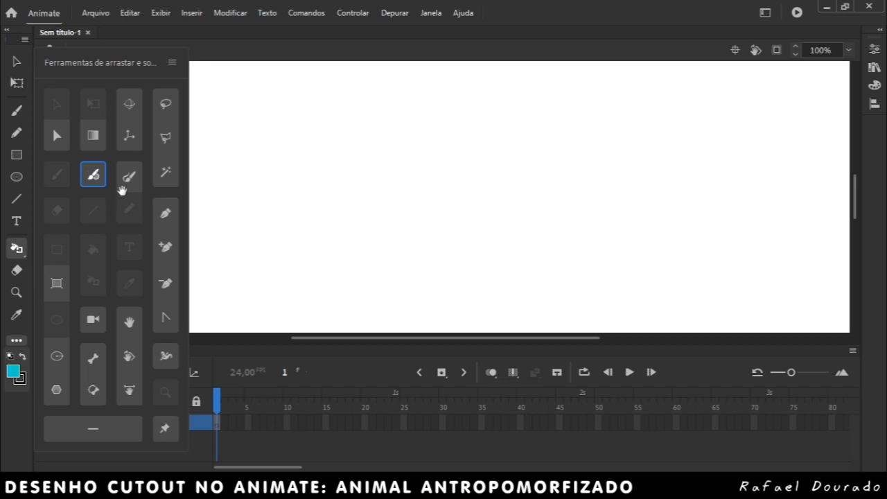
click(125, 324)
click(17, 343)
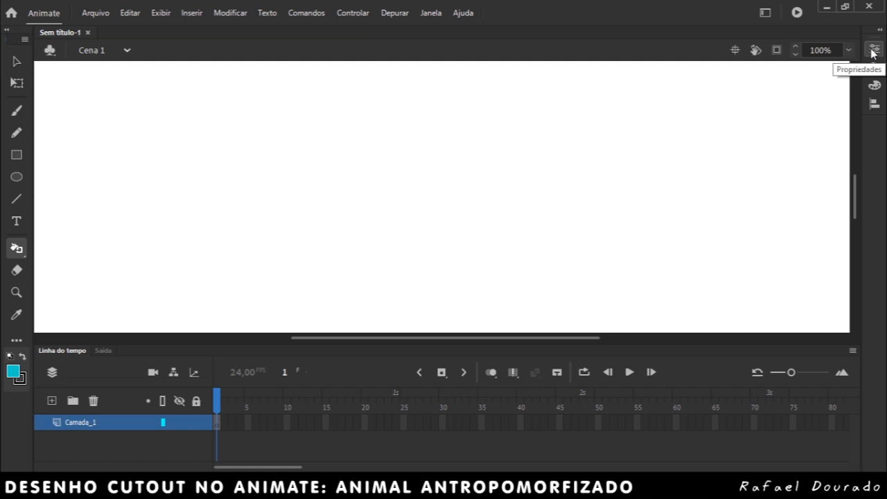
Step: Look through the alignment options and switch the active Ink Bottle to the Paint Bucket tool
click(874, 104)
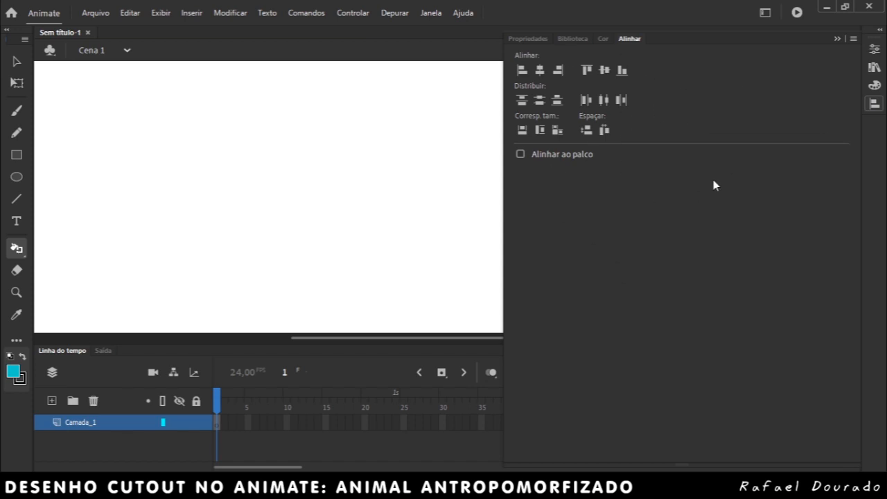
click(838, 40)
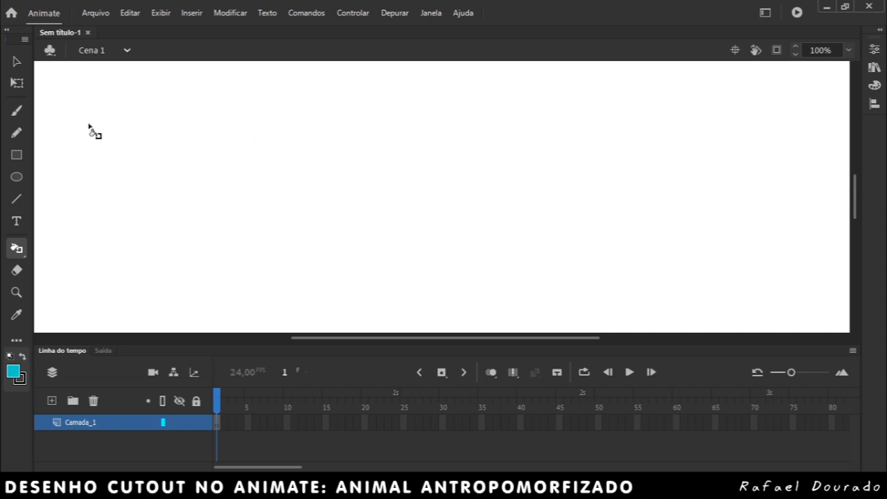
click(18, 251)
click(72, 251)
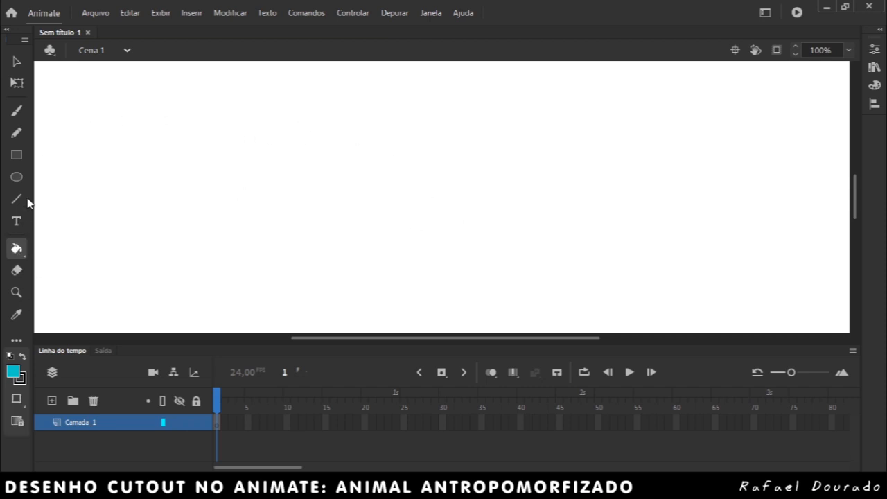
Step: Set the Classic Brush to a grey fill and a much smaller size, and undo a curved test stroke drawn on the stage
click(19, 114)
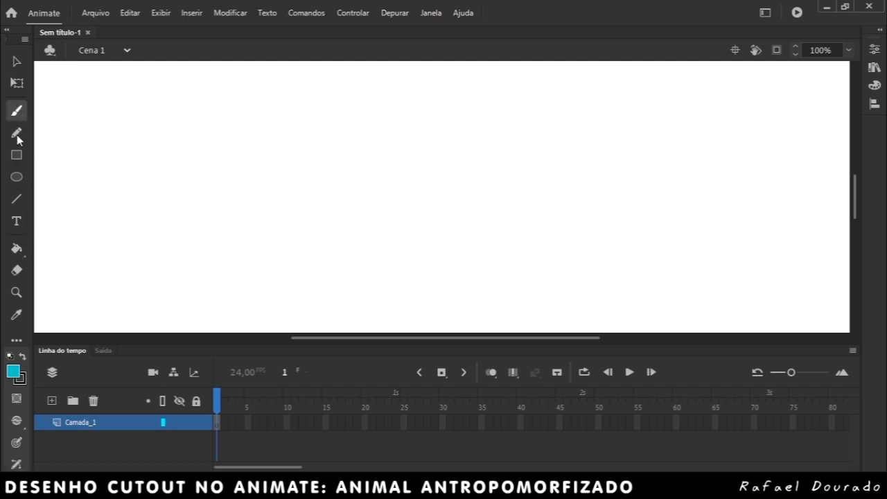
click(13, 374)
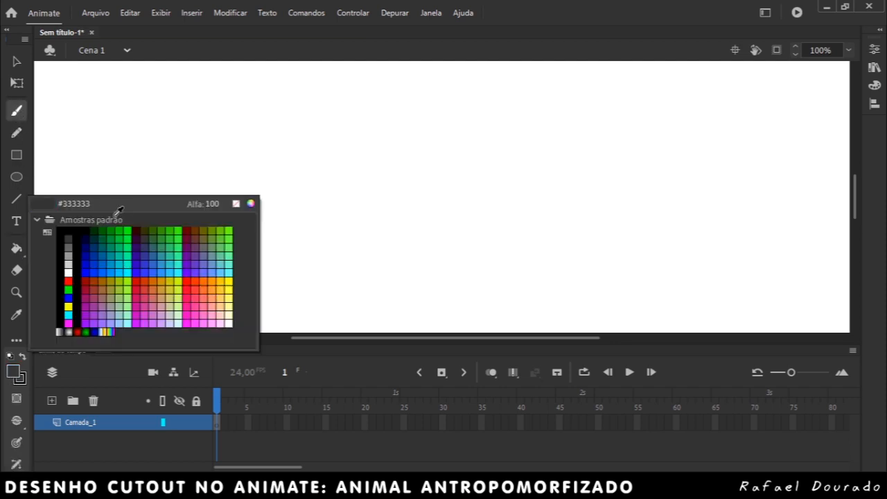
click(69, 253)
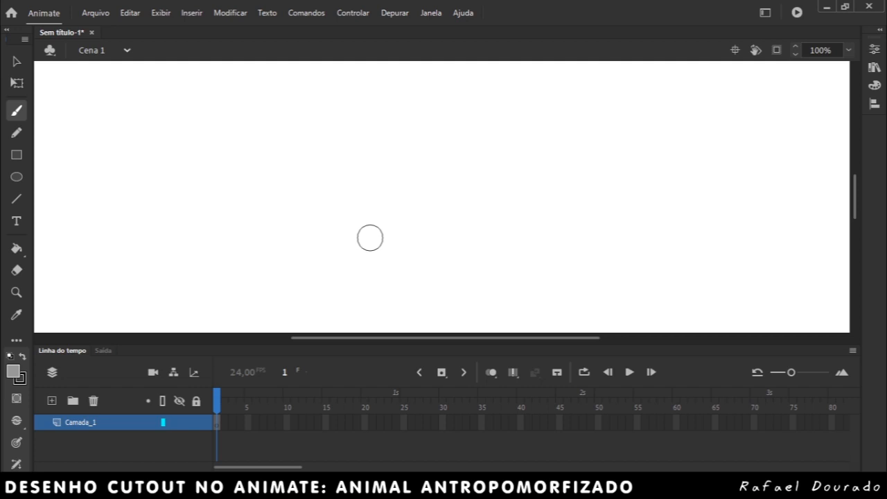
click(875, 50)
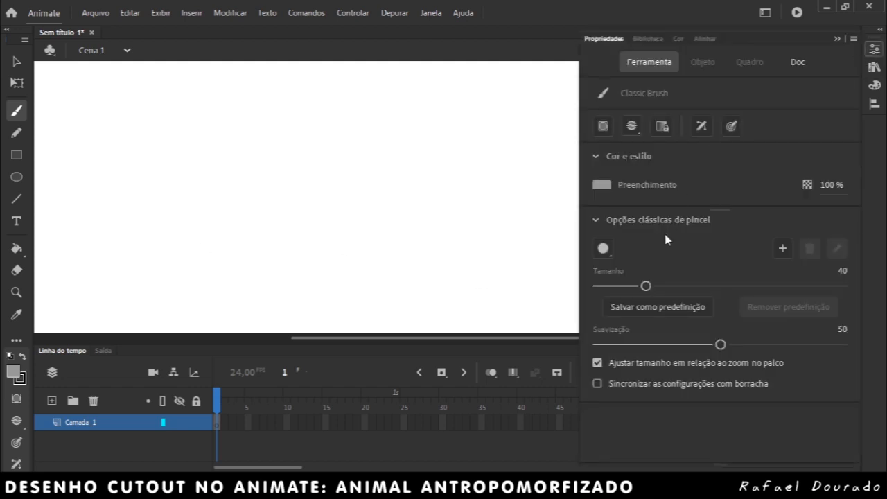
drag(617, 289, 599, 286)
mouse_move(337, 168)
mouse_down()
mouse_move(390, 147)
mouse_move(406, 203)
mouse_move(352, 202)
mouse_up()
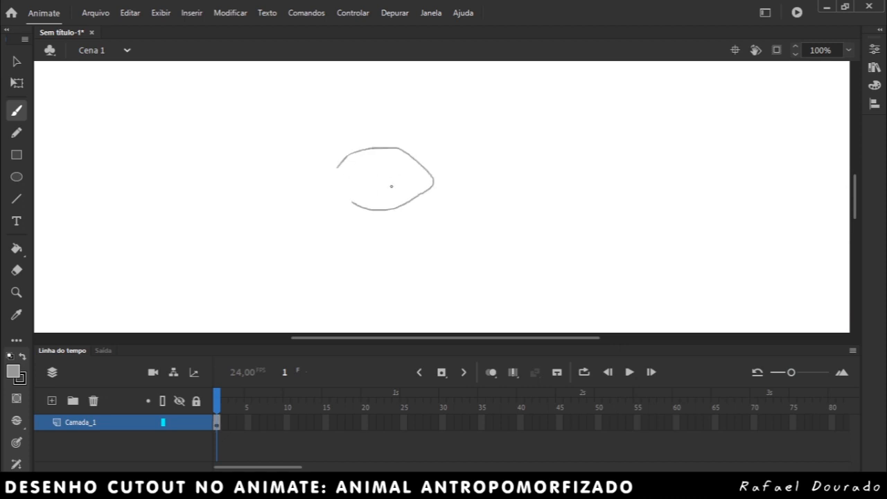
key(ctrl+z)
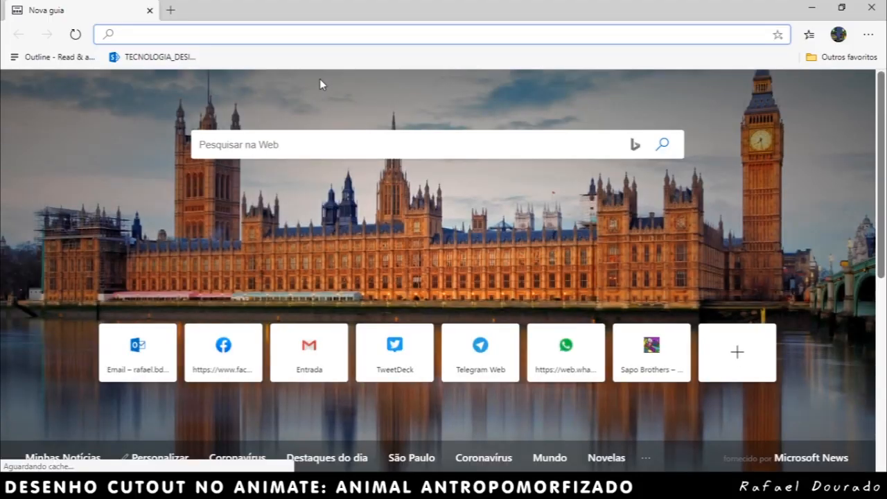
Step: Switch to the web browser and open google.com
click(349, 147)
click(312, 35)
click(312, 35)
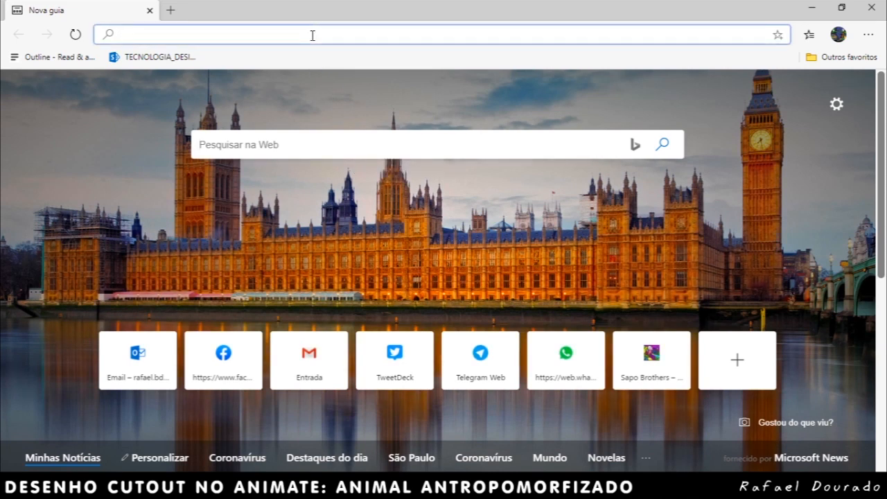
text(google.com)
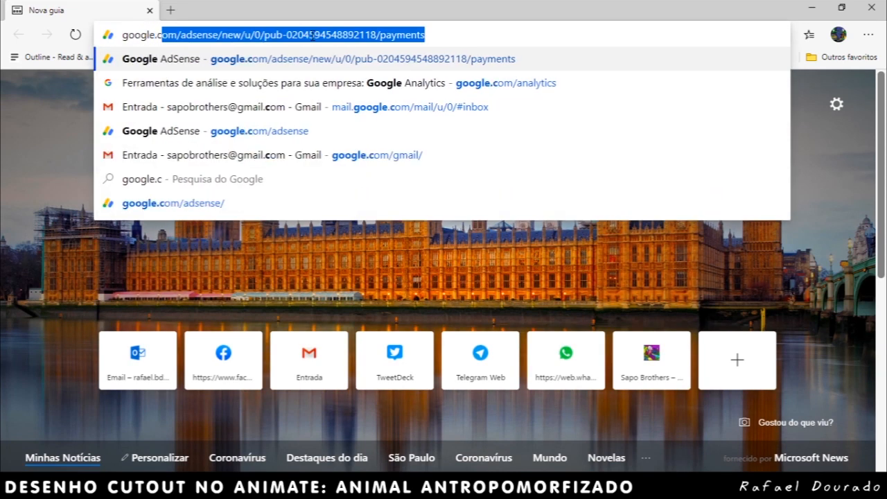
key(Delete)
key(Return)
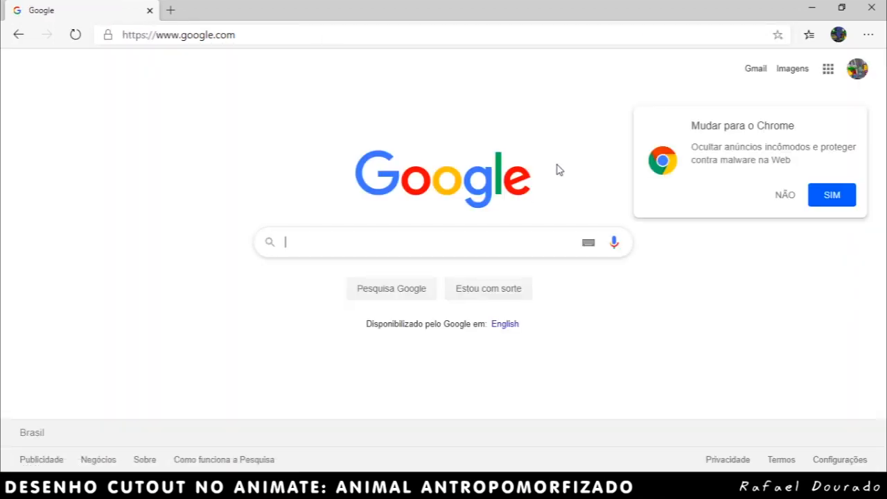
Step: Dismiss the Chrome suggestion and search Google Images for "sapo"
click(783, 197)
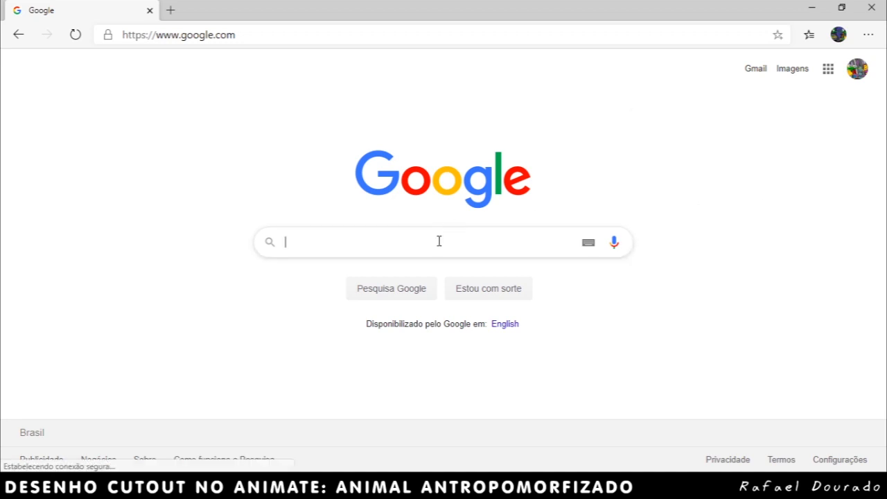
click(439, 241)
text(sapo)
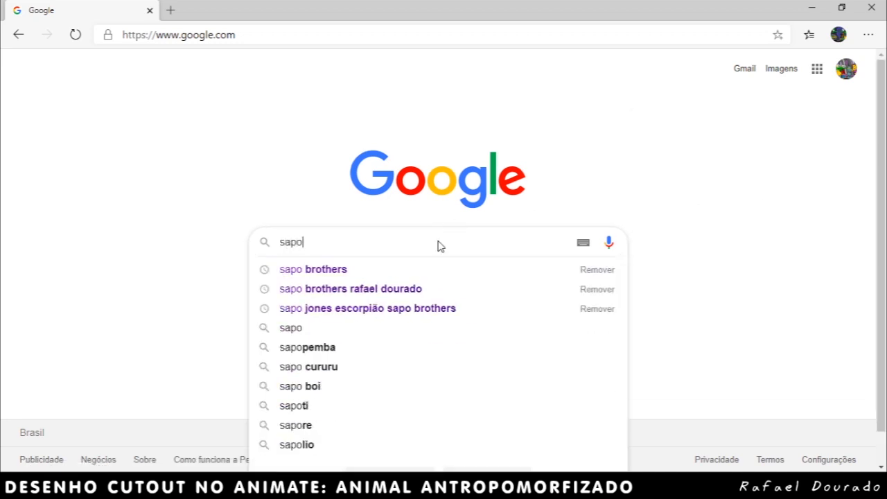
key(Return)
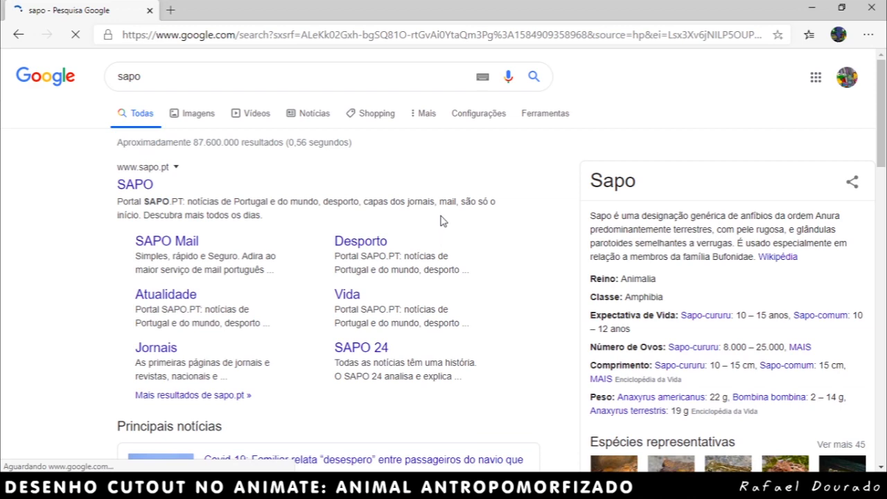
click(189, 114)
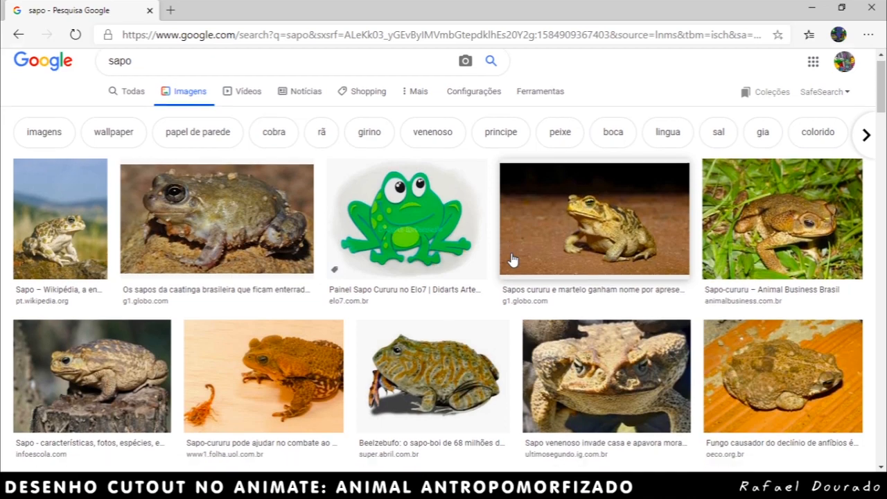
Step: Browse the toad image results and open the preview of the Wikipedia toad photo
scroll(511, 259, down, 3)
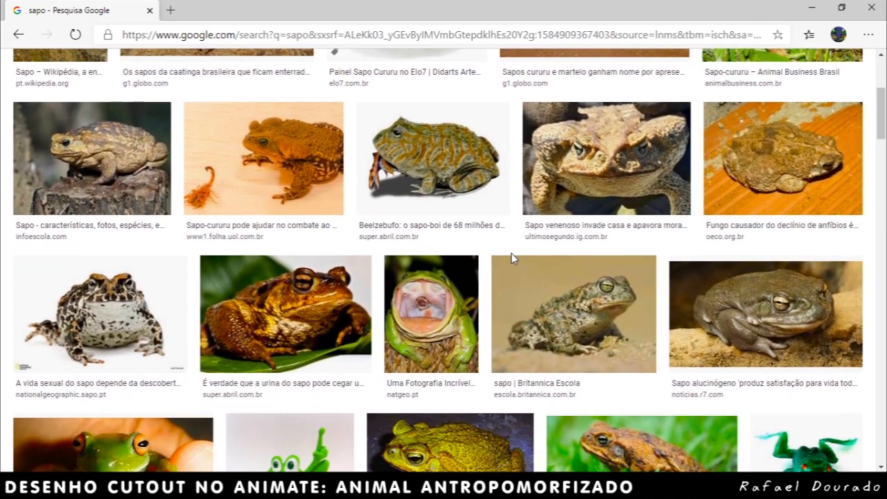
scroll(511, 255, down, 3)
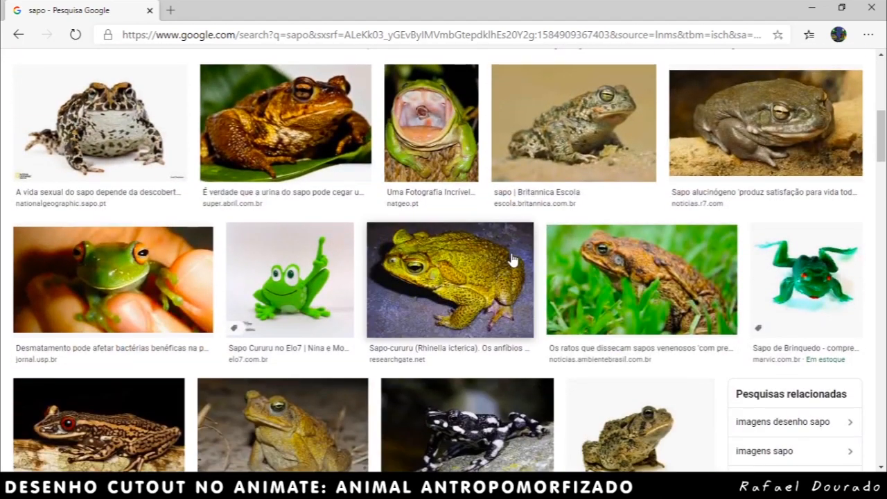
scroll(429, 285, down, 3)
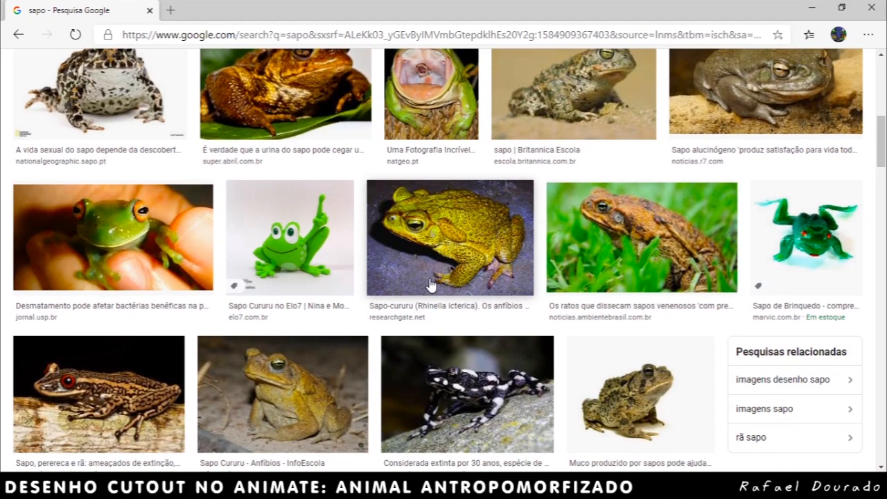
scroll(430, 285, down, 1)
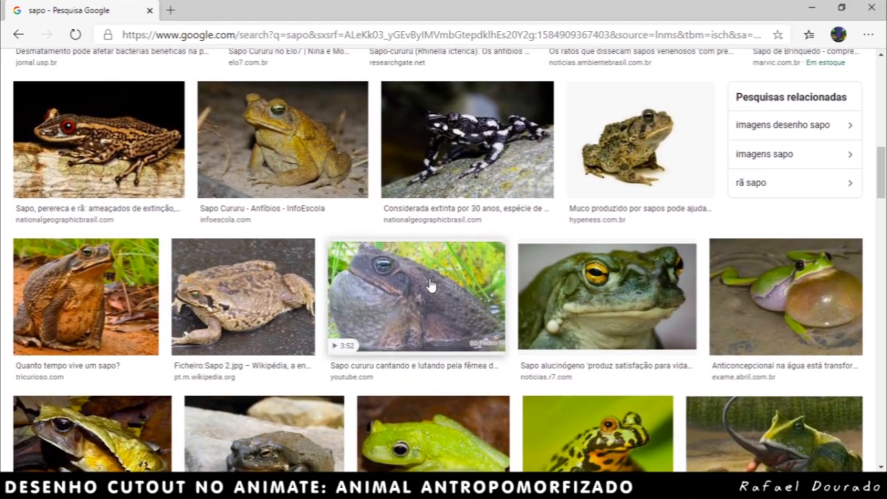
scroll(430, 285, up, 10)
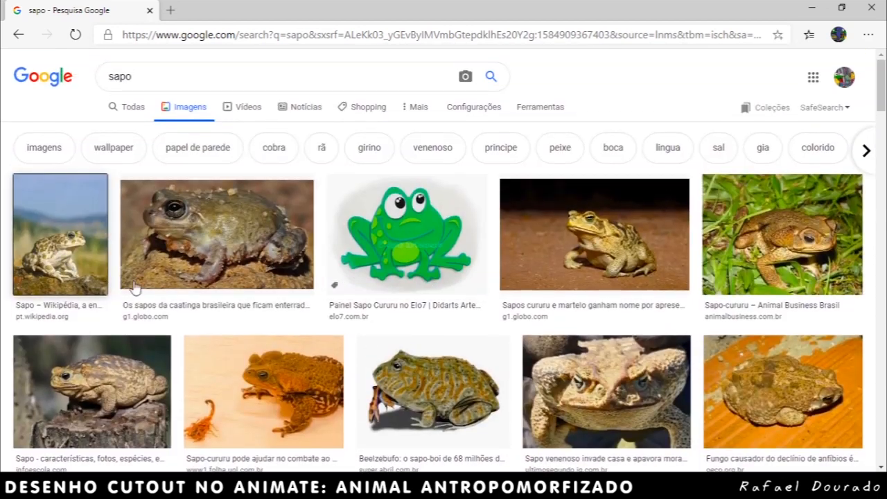
click(66, 271)
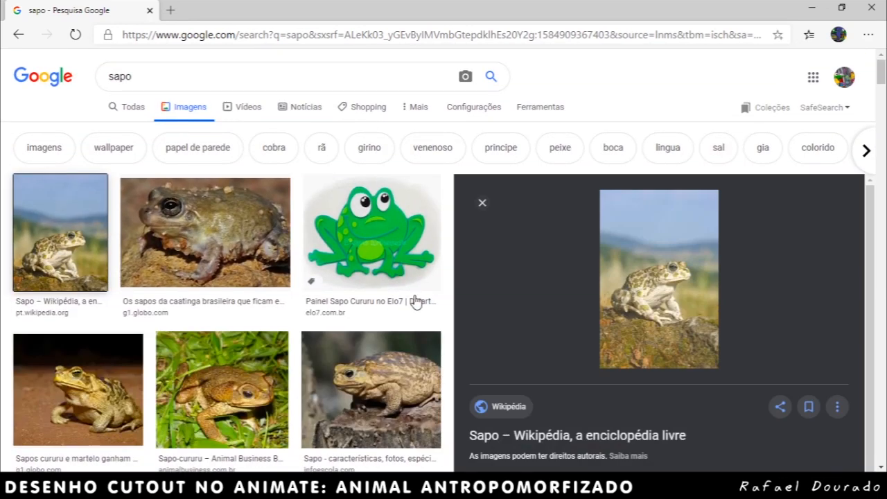
Step: Save the previewed toad photo as Bufotes_balearicus_female.jpg in the CiclosDeCaminhada folder inside _senac
right_click(657, 234)
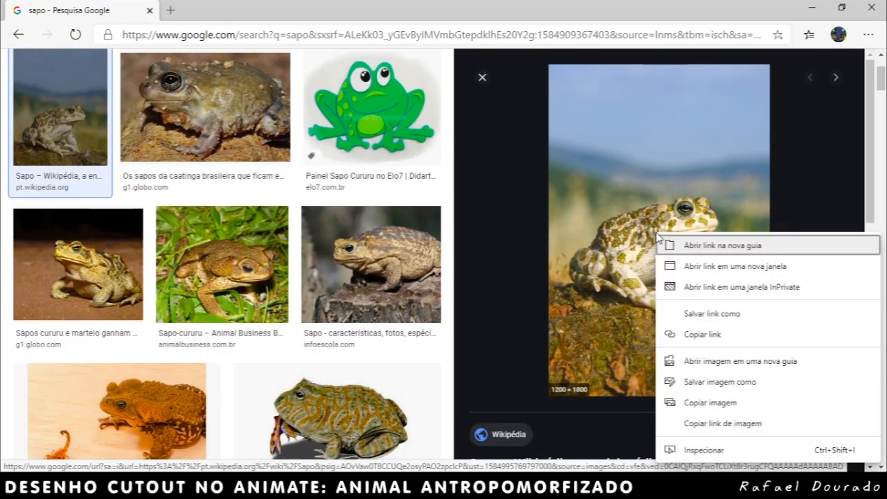
click(727, 381)
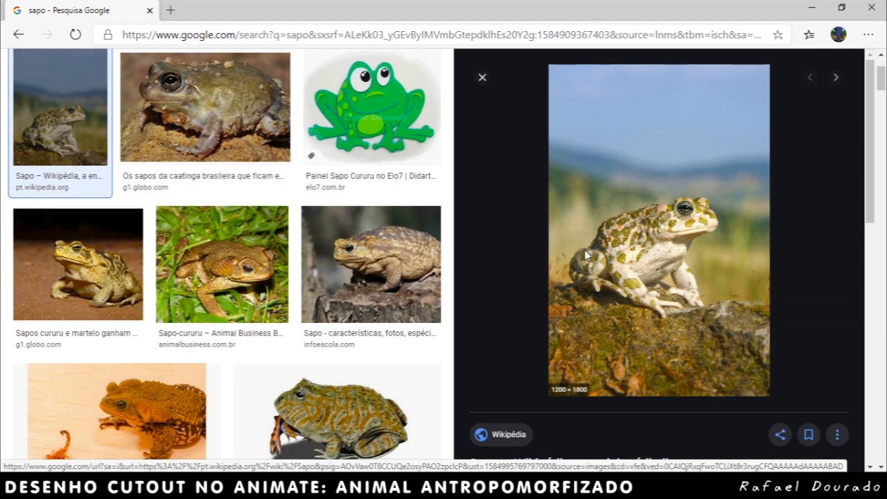
scroll(111, 229, down, 5)
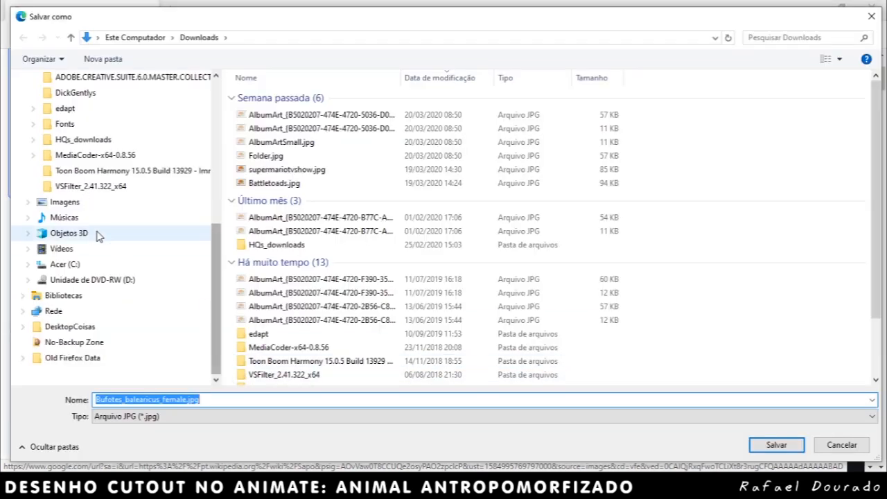
click(27, 266)
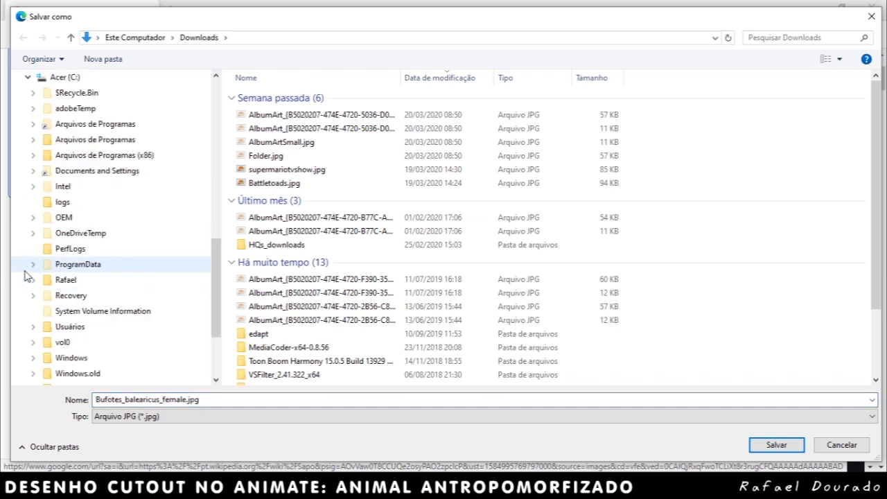
click(33, 280)
click(44, 249)
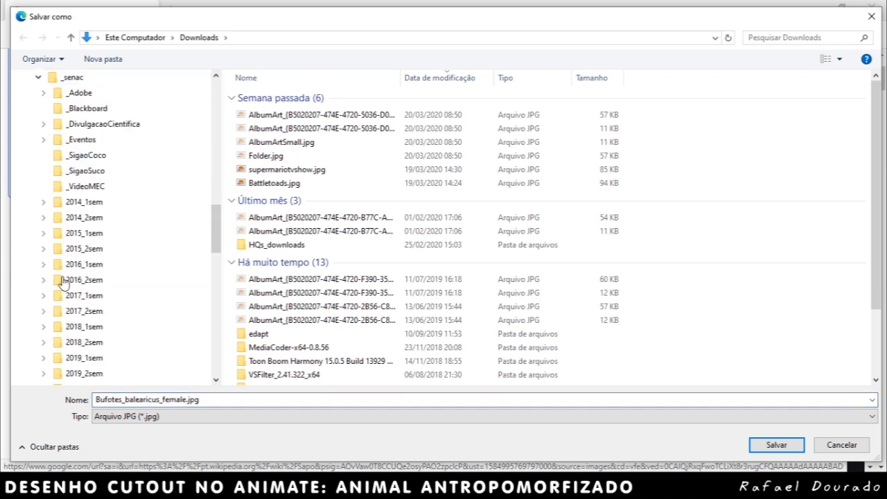
scroll(80, 310, down, 2)
scroll(104, 305, down, 5)
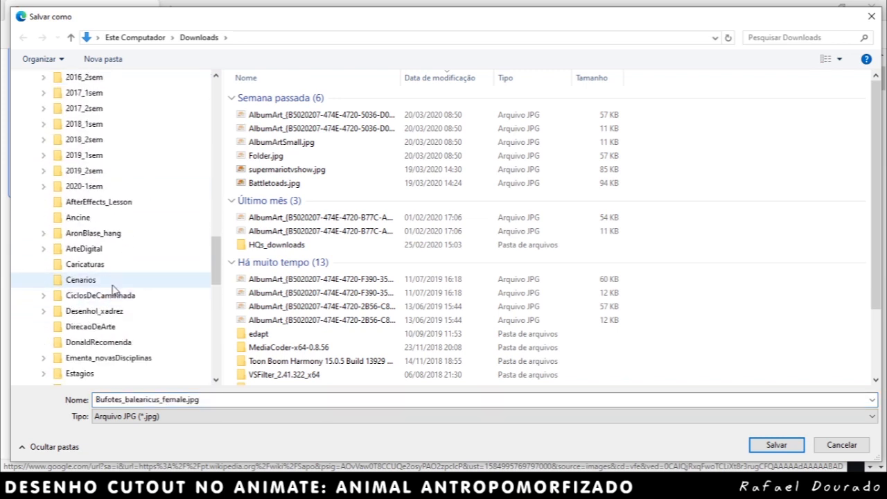
click(144, 299)
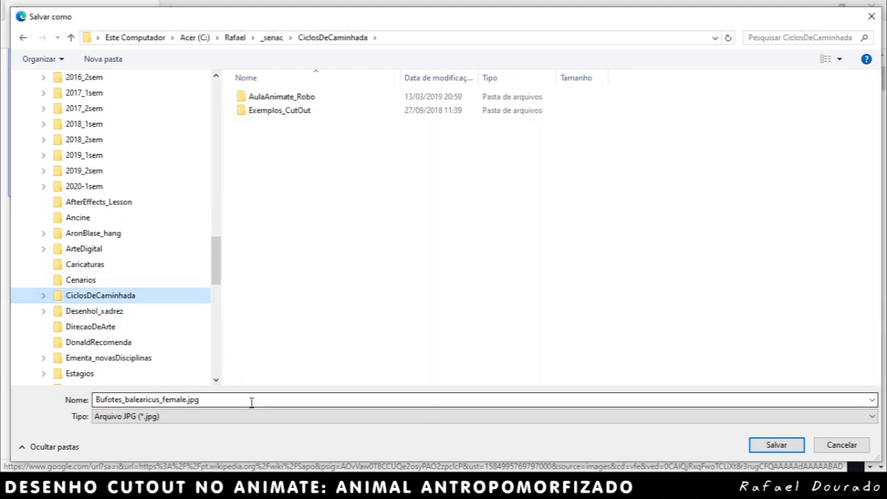
click(777, 444)
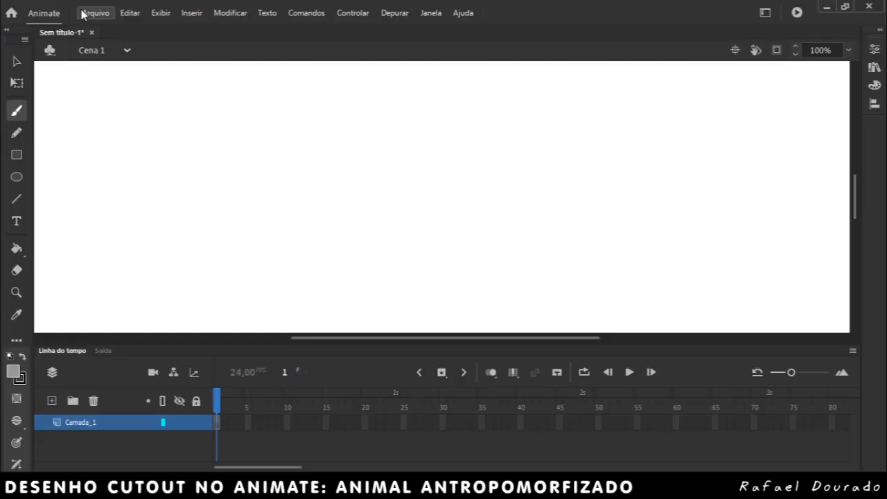
Step: Switch to Animate and import Bufotes_balearicus_female.jpg from the _senac CiclosDeCaminhada folder to the stage
click(93, 12)
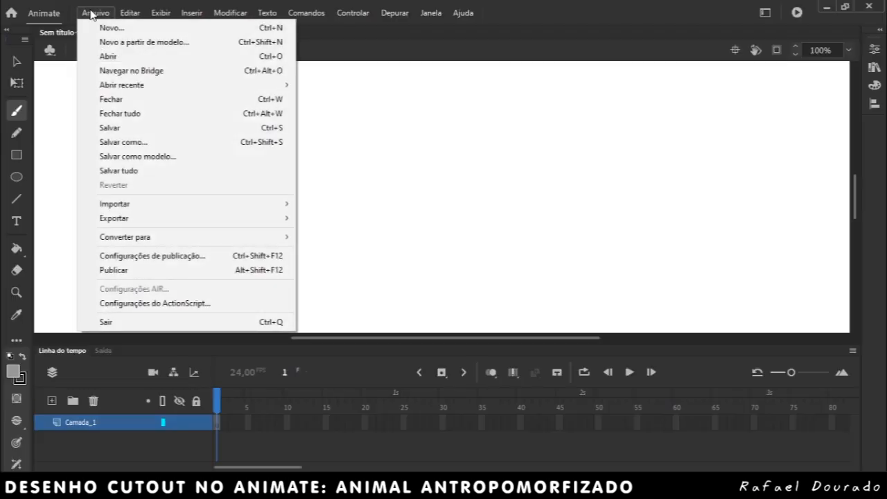
mouse_move(205, 209)
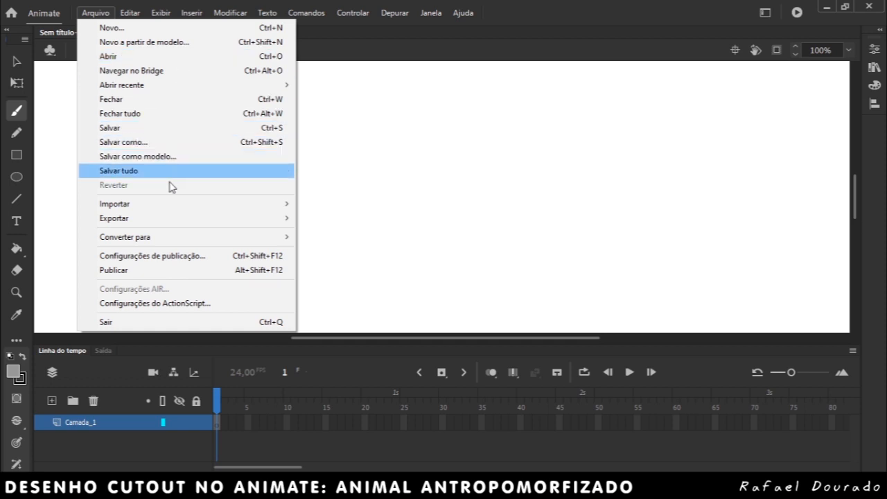
mouse_move(167, 208)
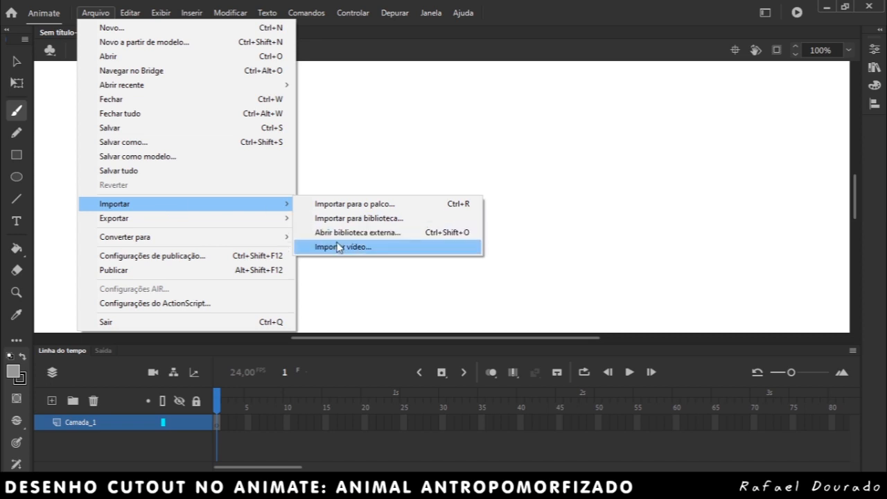
click(344, 207)
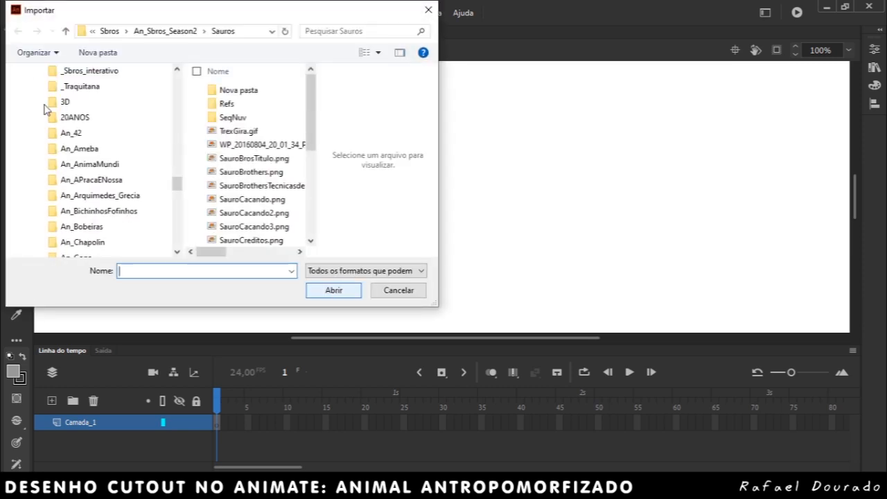
scroll(138, 153, up, 6)
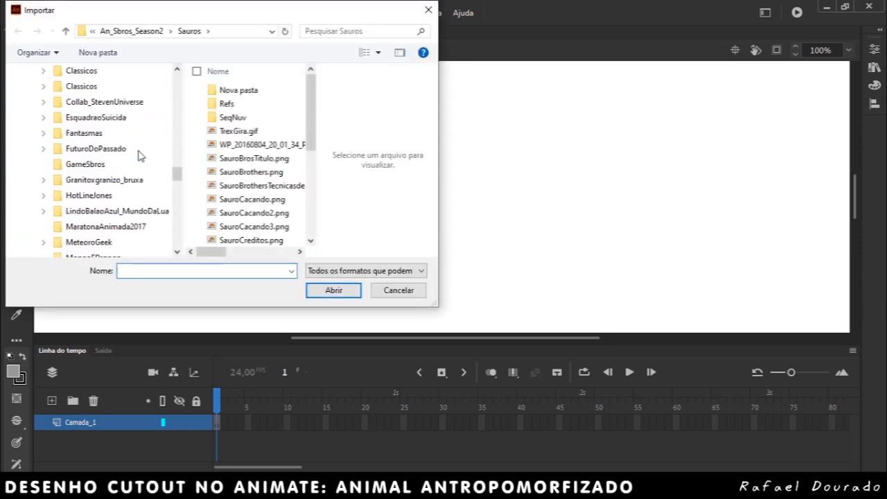
scroll(138, 154, up, 8)
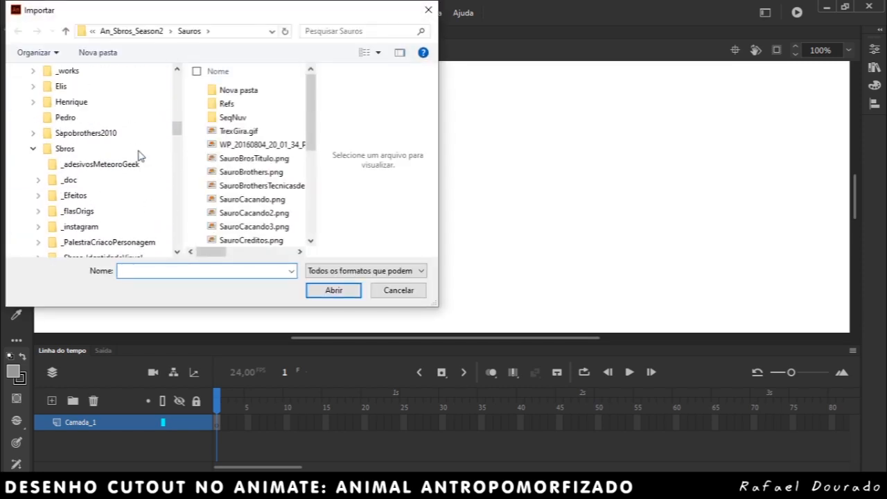
click(34, 150)
scroll(36, 102, up, 2)
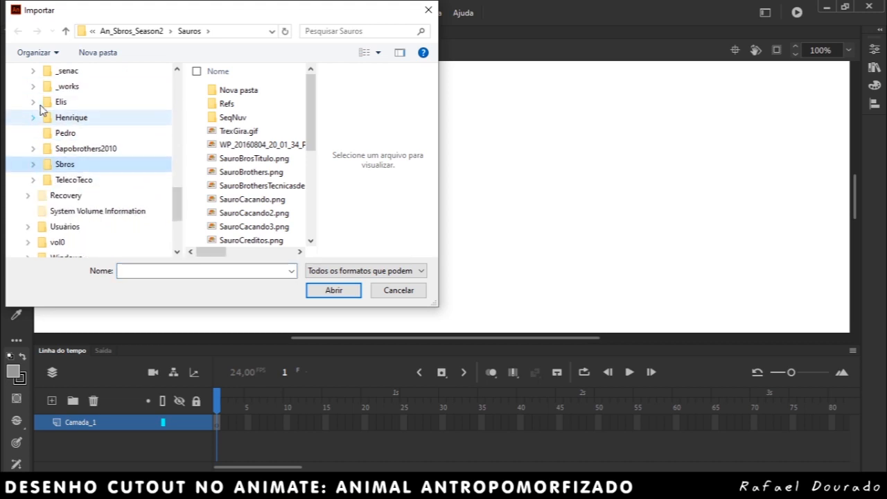
click(33, 102)
scroll(53, 180, down, 8)
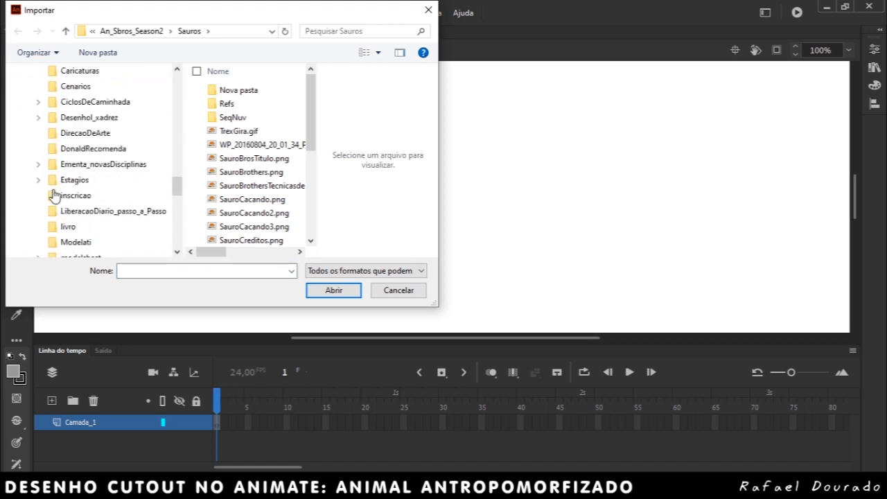
click(94, 102)
click(263, 117)
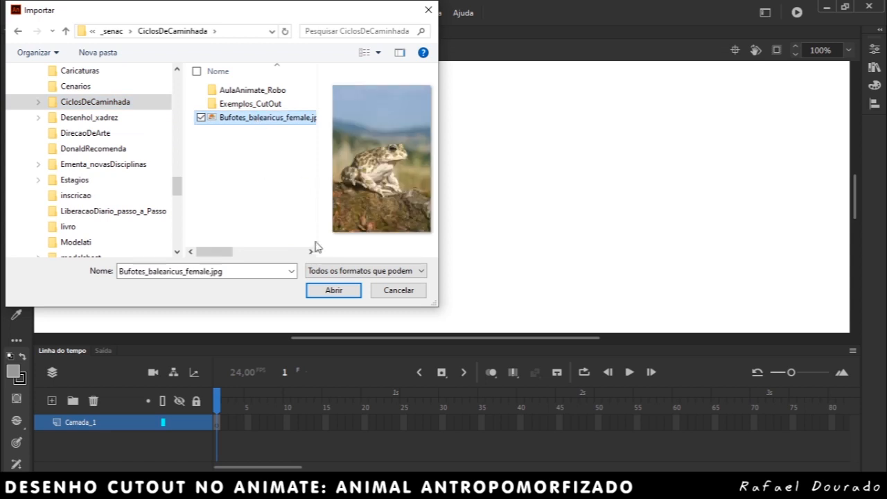
click(325, 295)
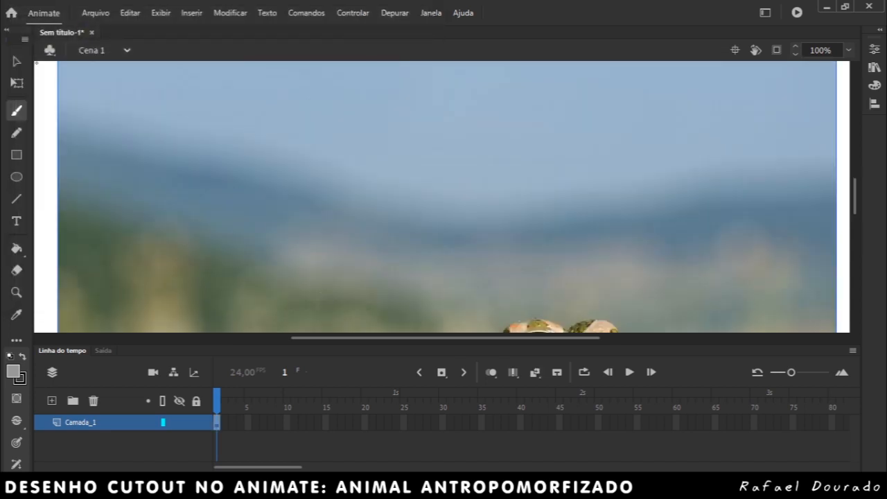
Step: Fit all content in view, move the toad photo upward so the toad lies within the stage, and deselect it
key(v)
scroll(468, 196, down, 5)
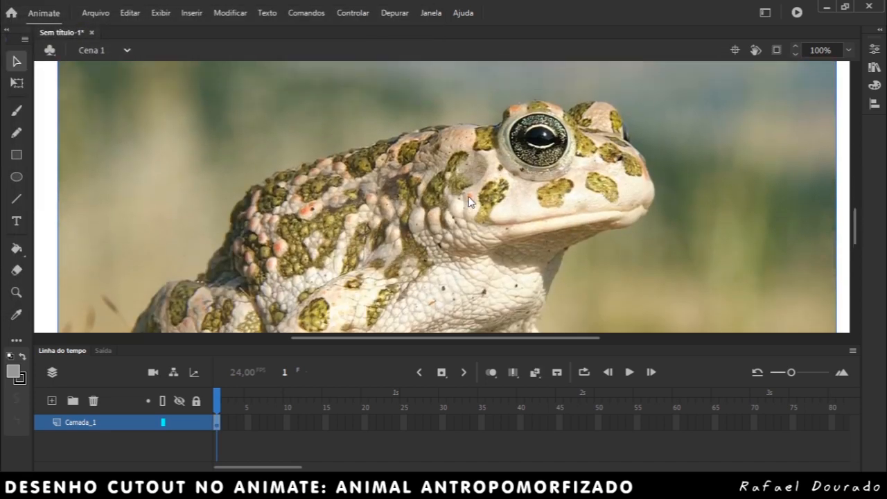
scroll(661, 196, up, 3)
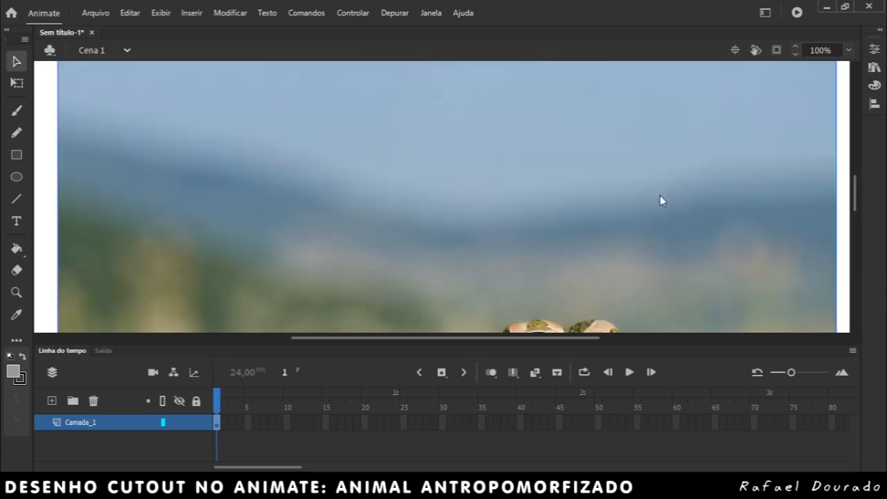
scroll(661, 196, down, 8)
scroll(660, 195, up, 2)
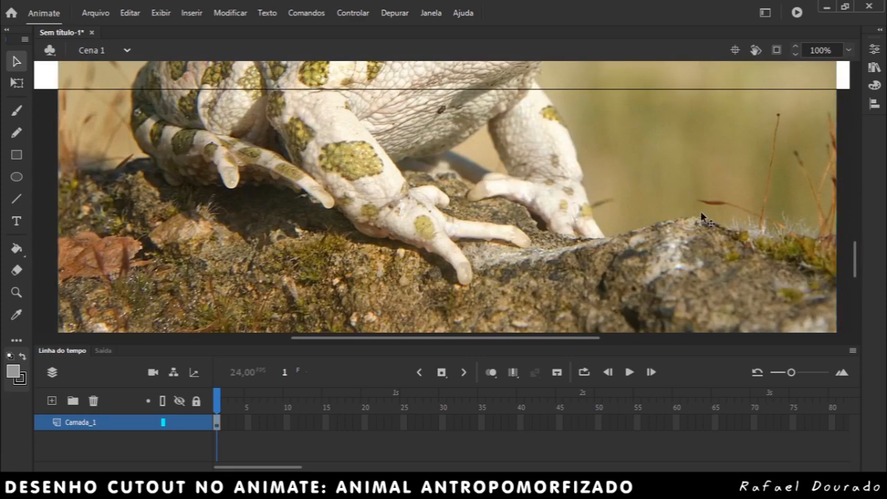
scroll(662, 199, up, 1)
scroll(663, 200, up, 1)
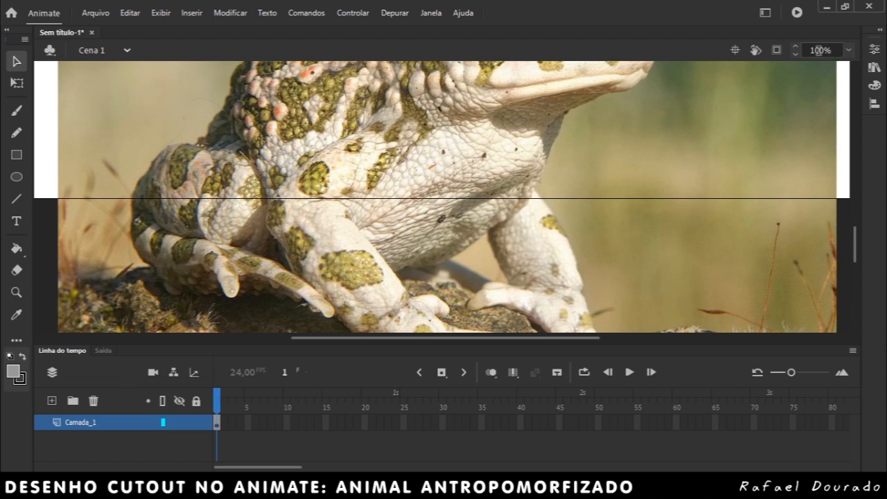
click(850, 55)
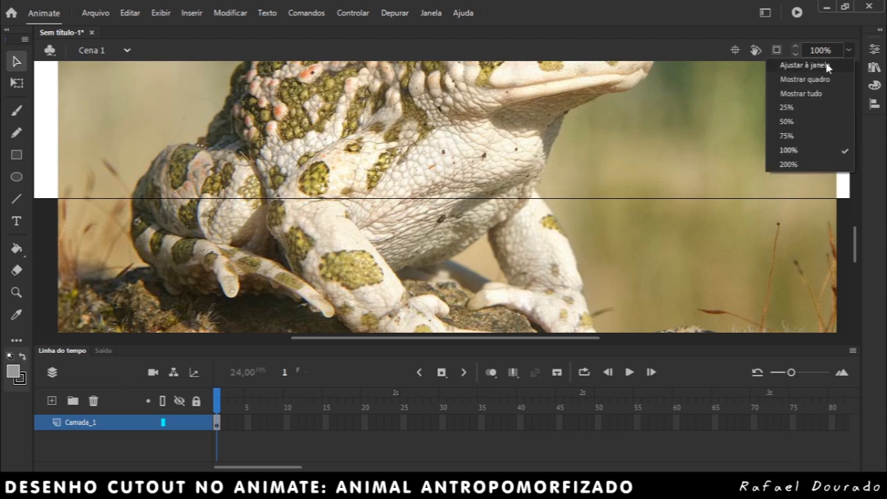
click(815, 94)
click(492, 183)
drag(463, 212, 465, 147)
key(ctrl+shift+a)
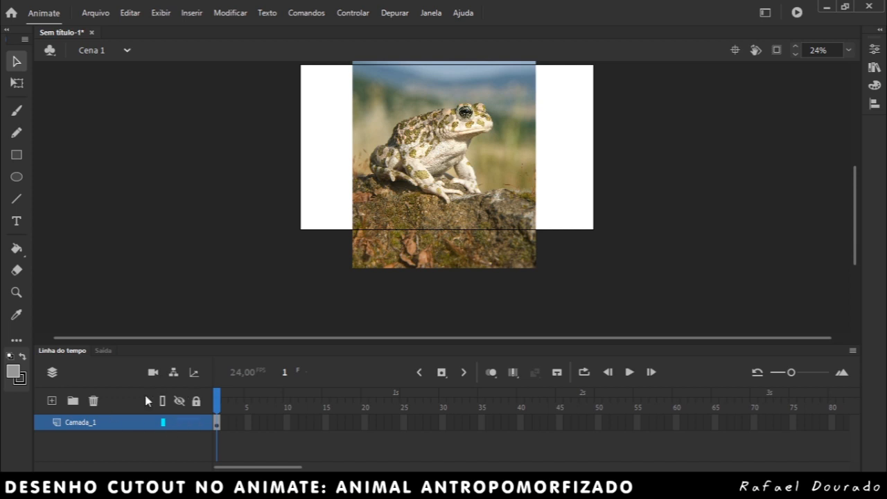
Step: Lock the Camada_1 layer holding the photo and magnify the screen to 200% with the Windows Magnifier
click(196, 422)
key(super+plus)
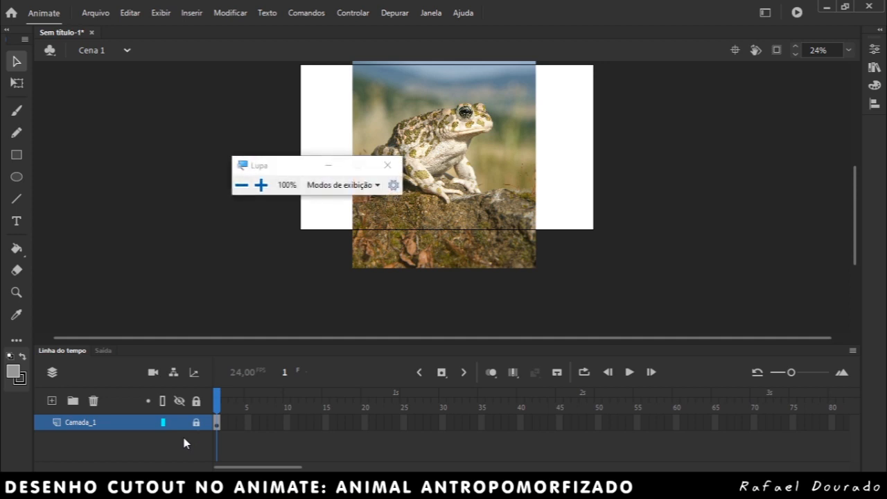
click(261, 185)
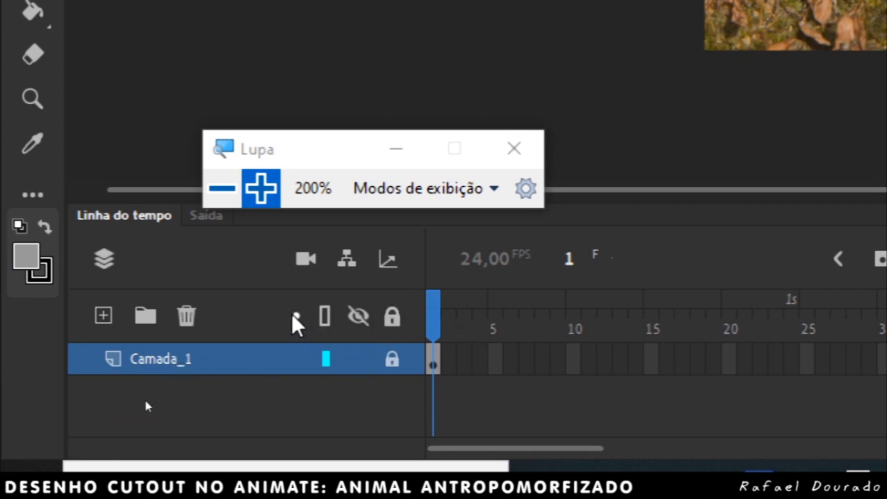
Step: Try the highlight and lock toggles of Camada_1, keep it locked, and add a new layer above it
click(297, 361)
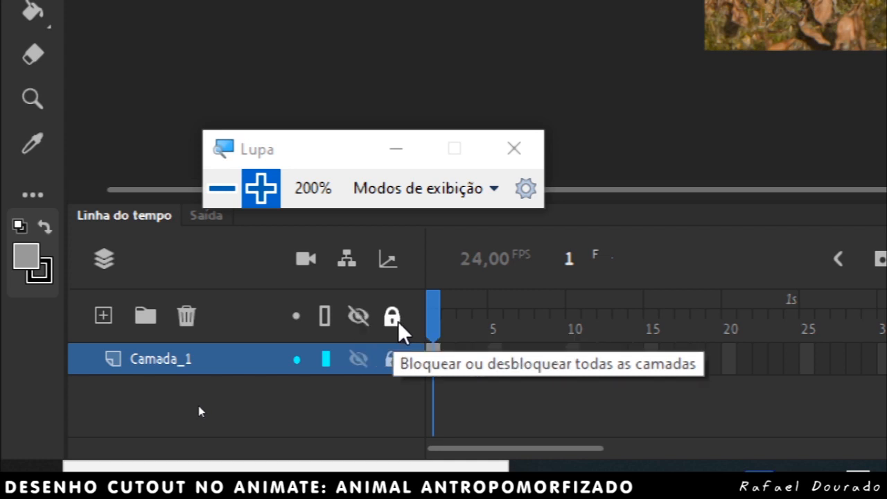
click(392, 359)
scroll(797, 174, up, 2)
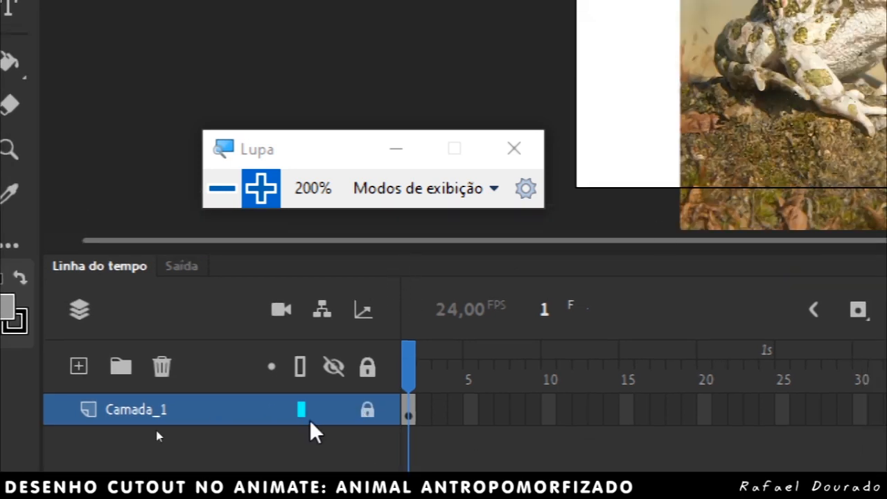
click(101, 359)
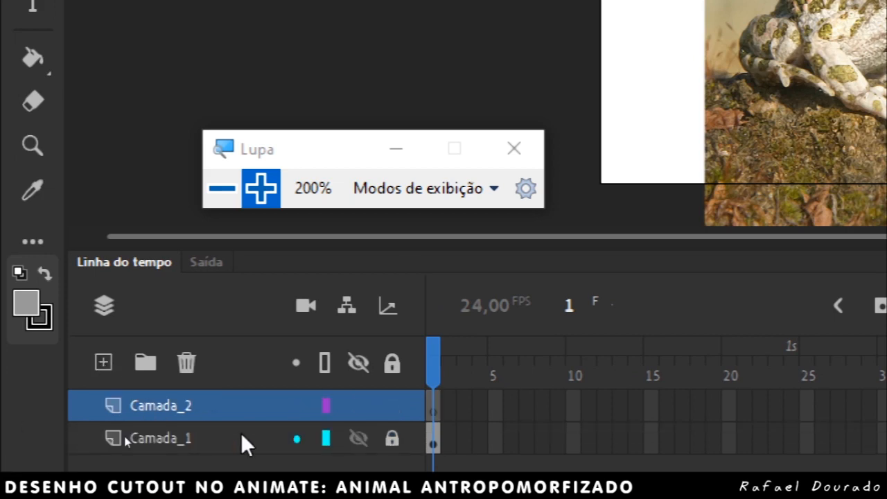
Step: Examine the Camada_2 and Camada_1 layers in the timeline at up to 300% screen magnification, then close the Magnifier
click(532, 149)
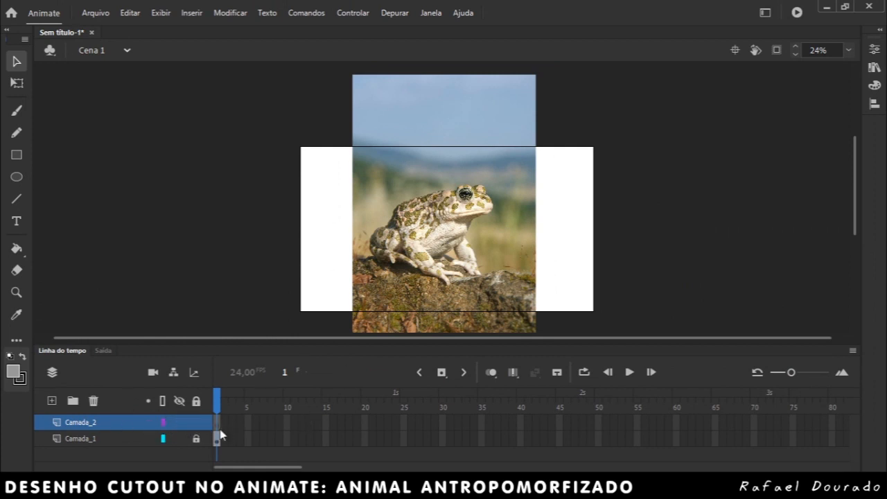
key(super+plus)
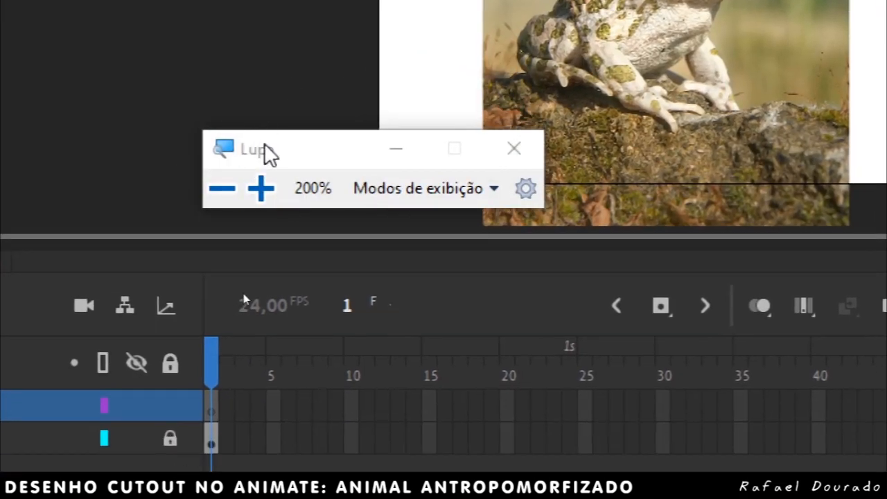
click(262, 188)
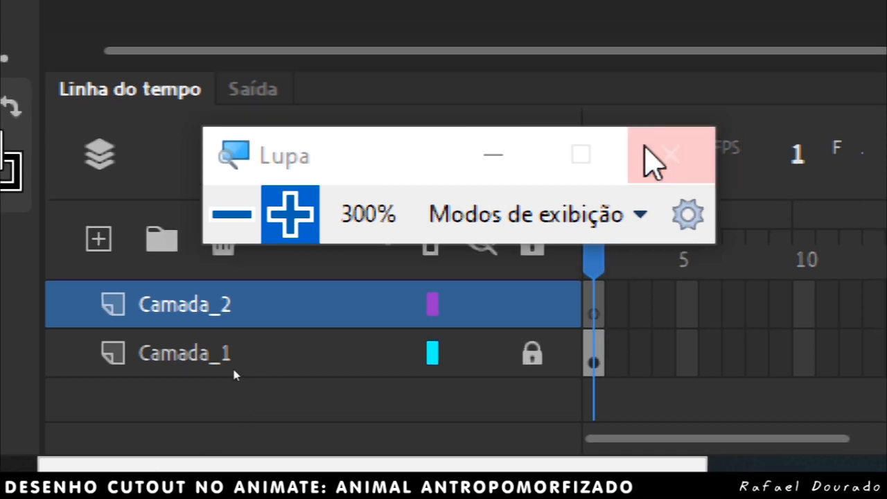
click(657, 154)
Step: Set up the Classic Brush on Camada_2 with a pinkish-red fill and a brush size of 6 for tracing the toad
click(122, 423)
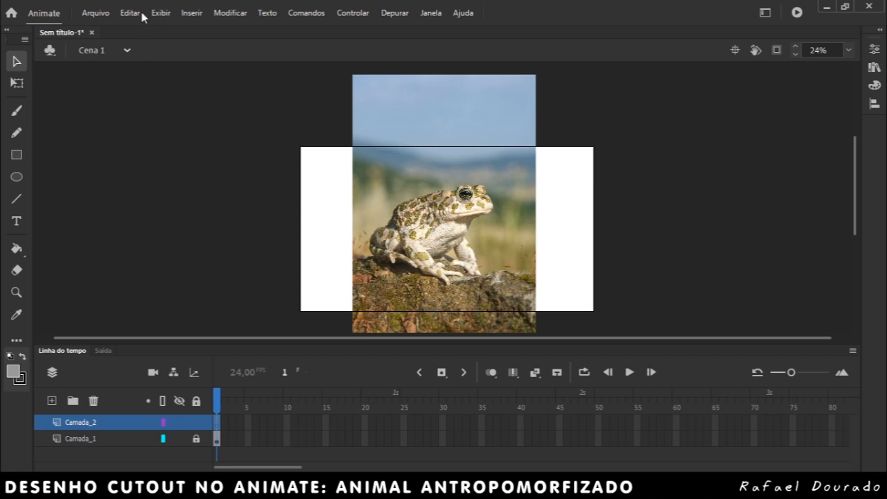
click(17, 292)
mouse_move(366, 172)
mouse_down()
mouse_move(552, 250)
mouse_move(572, 285)
mouse_up()
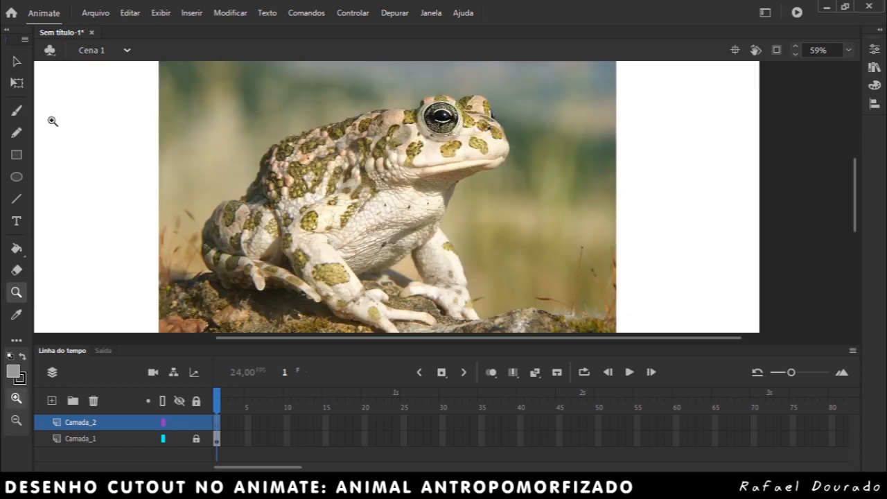
click(17, 110)
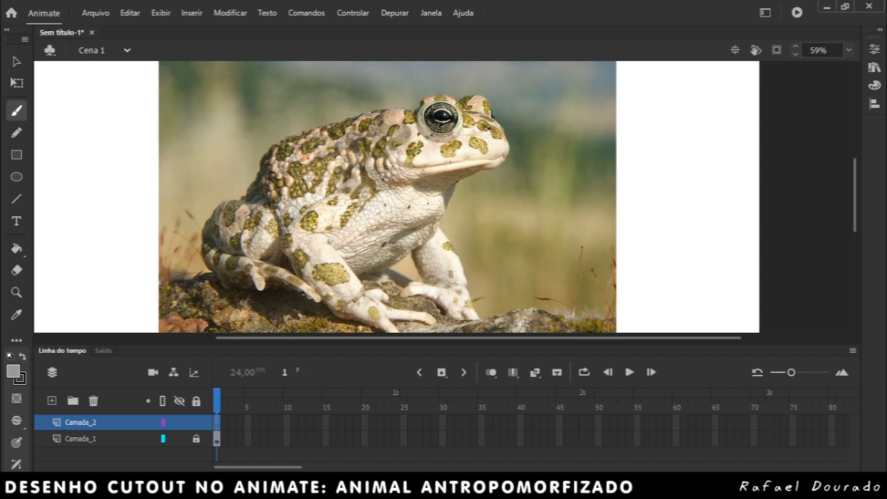
click(456, 116)
click(12, 372)
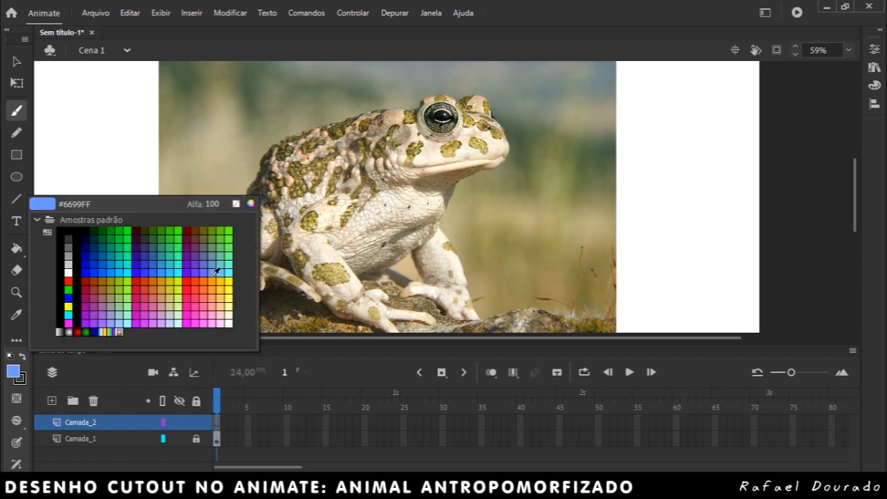
click(198, 293)
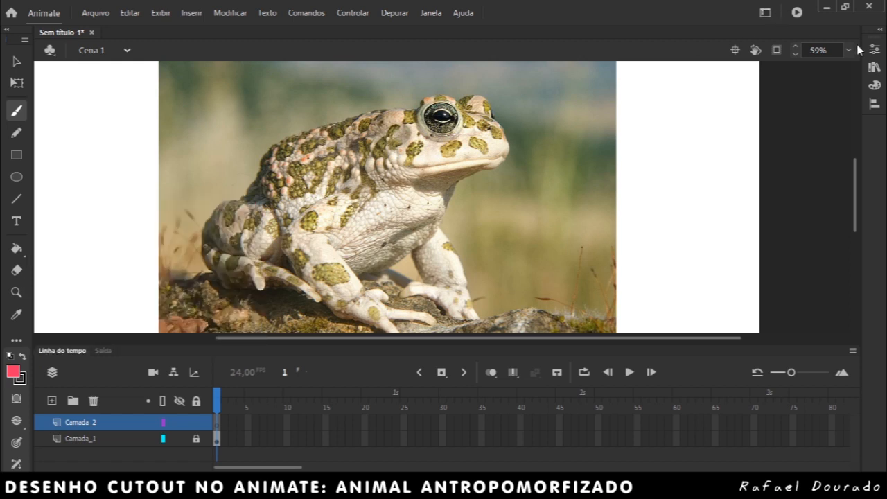
click(874, 49)
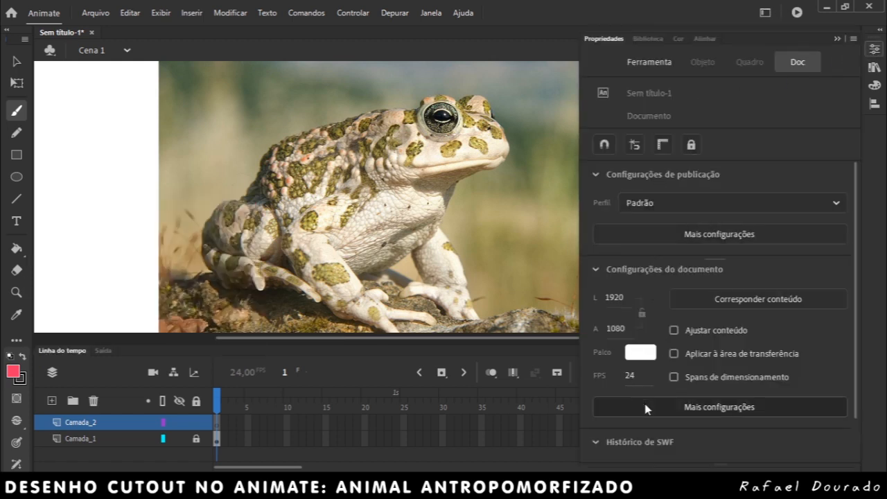
click(648, 68)
drag(600, 286, 605, 286)
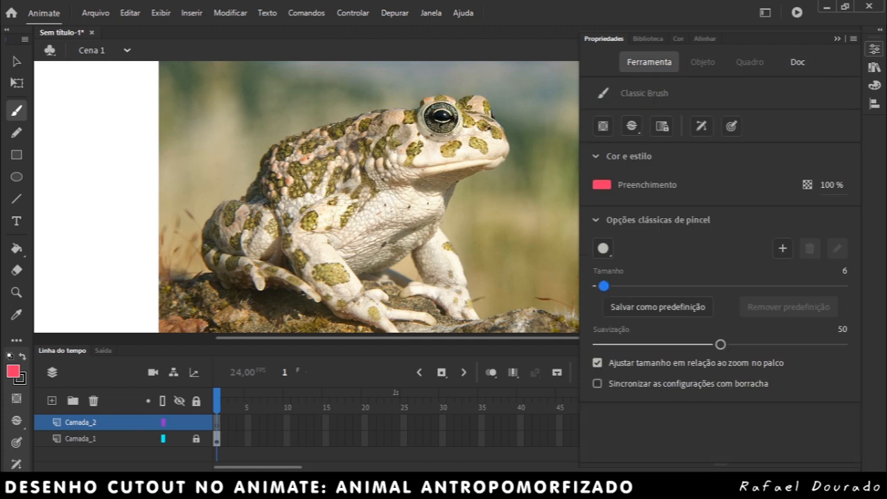
Step: Trace the toad's eyes as circles and outline its head and mouth over the photo
mouse_move(420, 106)
mouse_down()
mouse_move(456, 106)
mouse_move(438, 90)
mouse_move(462, 106)
mouse_up()
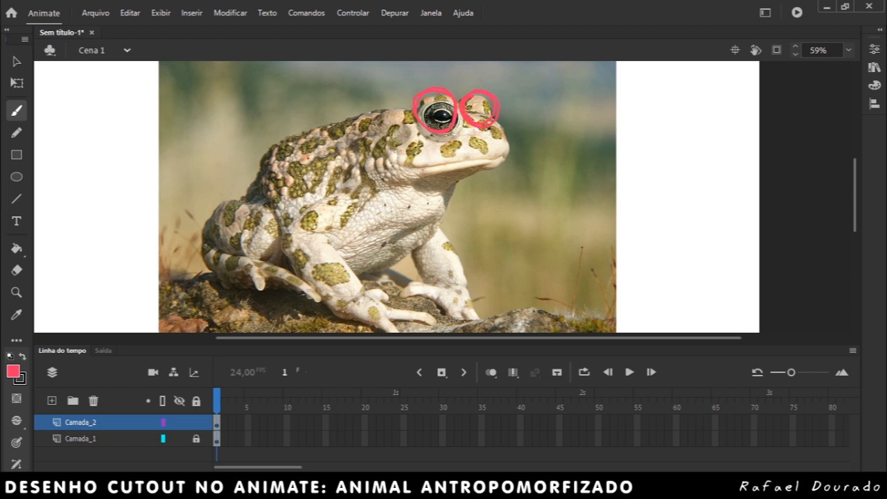
mouse_move(510, 129)
mouse_down()
mouse_move(499, 150)
mouse_move(395, 161)
mouse_up()
mouse_move(391, 116)
mouse_down()
mouse_move(370, 173)
mouse_move(414, 188)
mouse_move(504, 150)
mouse_up()
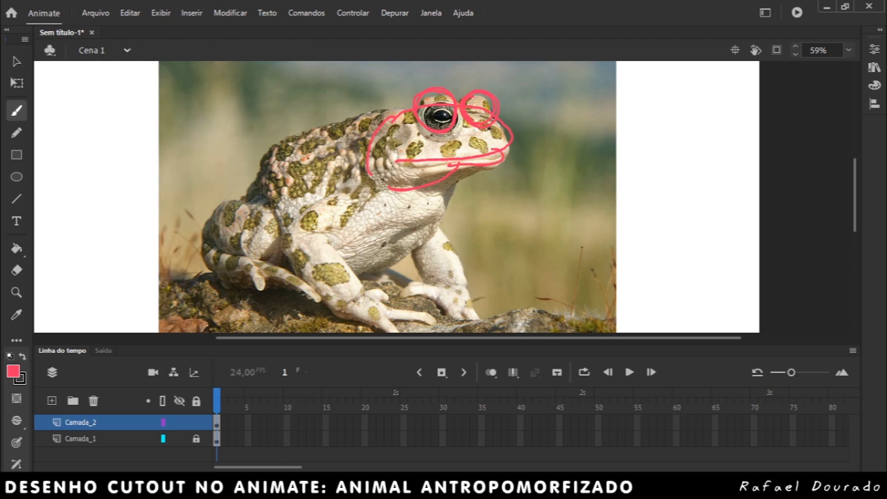
Step: Trace the toad's upper back, belly and both front legs with feet, marking the shoulder and elbow joints with small circles
drag(370, 124, 323, 138)
mouse_move(378, 277)
mouse_down()
mouse_move(441, 217)
mouse_move(438, 188)
mouse_up()
mouse_move(310, 204)
mouse_down()
mouse_move(326, 237)
mouse_move(326, 196)
mouse_move(307, 199)
mouse_up()
drag(347, 199, 339, 198)
mouse_move(394, 213)
mouse_down()
mouse_move(452, 224)
mouse_move(400, 212)
mouse_up()
drag(415, 205, 417, 206)
mouse_move(290, 250)
mouse_down()
mouse_move(338, 309)
mouse_move(305, 255)
mouse_up()
mouse_move(339, 309)
mouse_down()
mouse_move(401, 317)
mouse_move(356, 302)
mouse_up()
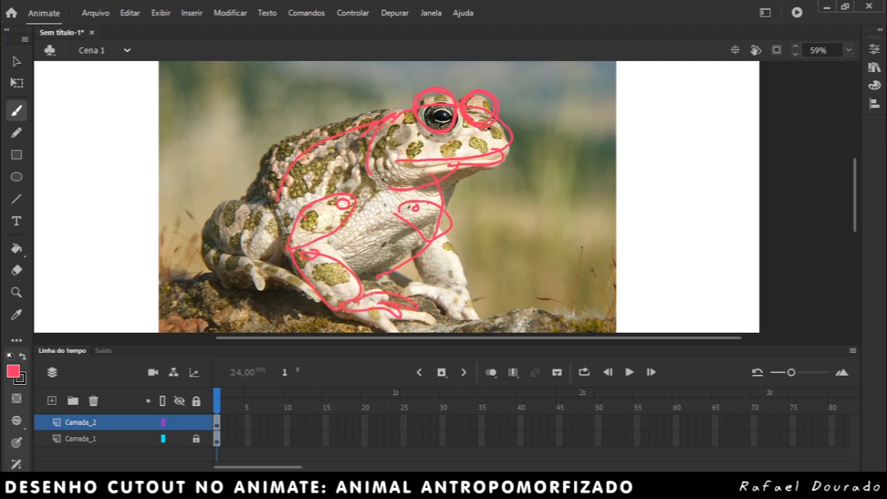
mouse_move(406, 288)
mouse_down()
mouse_move(438, 280)
mouse_move(449, 297)
mouse_move(478, 298)
mouse_move(445, 280)
mouse_move(440, 243)
mouse_up()
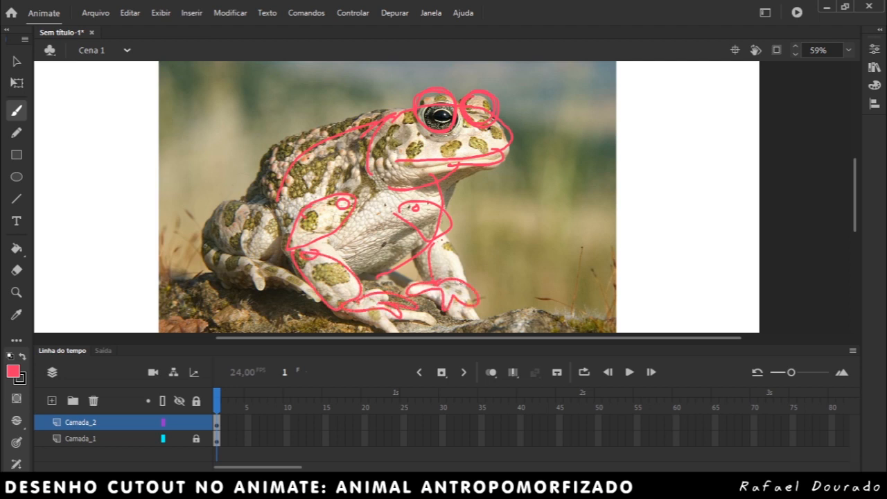
Step: Trace the toad's hind leg as an oval with a toed foot, and complete the lower back and belly lines
drag(272, 205, 281, 223)
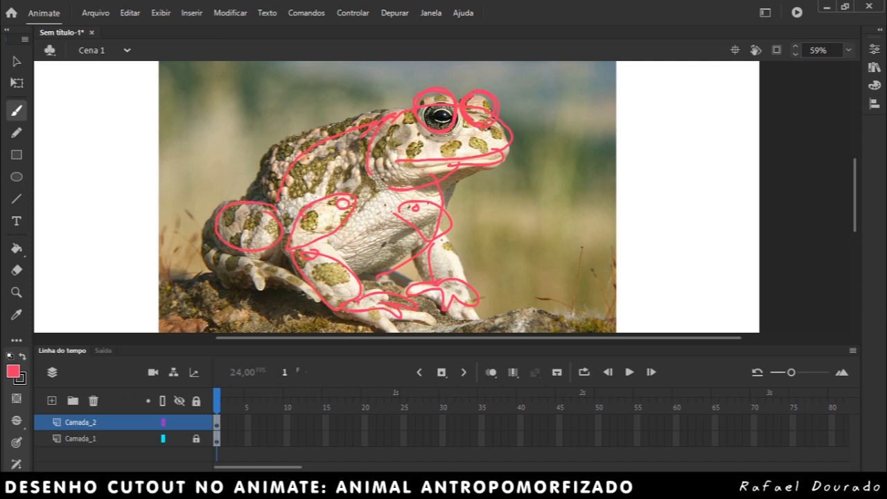
mouse_move(223, 248)
mouse_down()
mouse_move(276, 281)
mouse_move(290, 254)
mouse_up()
drag(303, 151, 260, 189)
drag(414, 247, 398, 265)
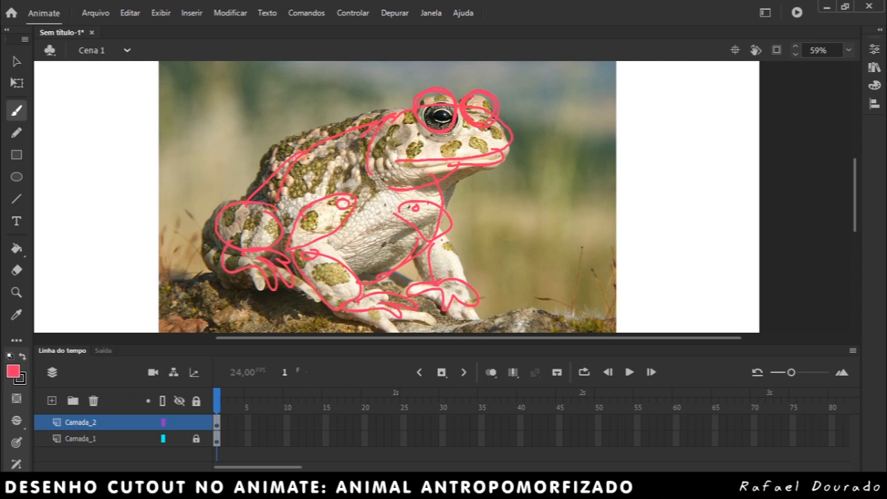
Step: Hide the Camada_1 photo layer, add a new layer above Camada_2, and set the fill colour to black
click(180, 439)
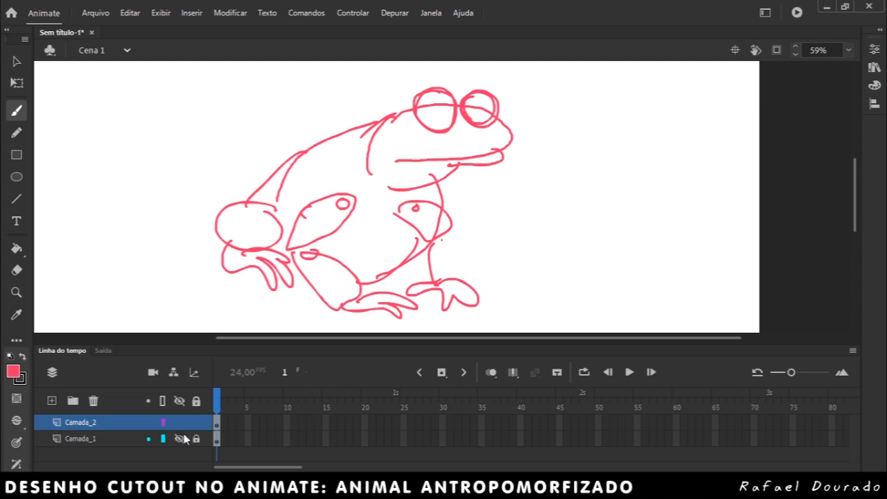
click(51, 401)
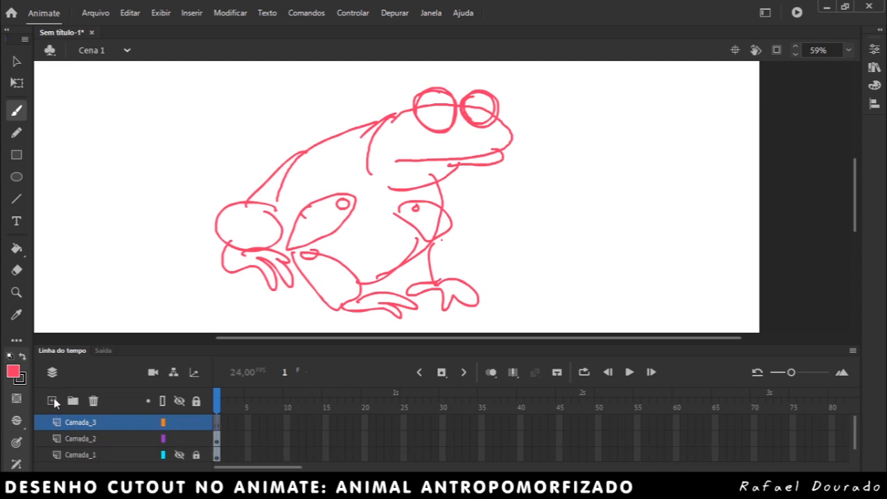
click(12, 371)
click(64, 232)
Step: Draw the cartoon frog's large eyes with pupils, head outline and mouth in black over the pink sketch
mouse_move(434, 83)
mouse_down()
mouse_move(410, 109)
mouse_move(409, 126)
mouse_move(457, 129)
mouse_move(455, 104)
mouse_move(439, 87)
mouse_move(476, 125)
mouse_move(507, 107)
mouse_move(464, 91)
mouse_up()
drag(401, 115, 431, 83)
right_click(458, 86)
key(Escape)
right_click(460, 85)
key(Escape)
mouse_move(379, 124)
mouse_down()
mouse_move(400, 106)
mouse_move(403, 113)
mouse_up()
mouse_move(508, 115)
mouse_down()
mouse_move(522, 144)
mouse_move(469, 159)
mouse_move(402, 158)
mouse_move(373, 181)
mouse_up()
drag(440, 170, 504, 157)
Step: Select all the black head artwork on Camada_3 and enlarge it with Free Transform beyond the sketched head
click(116, 423)
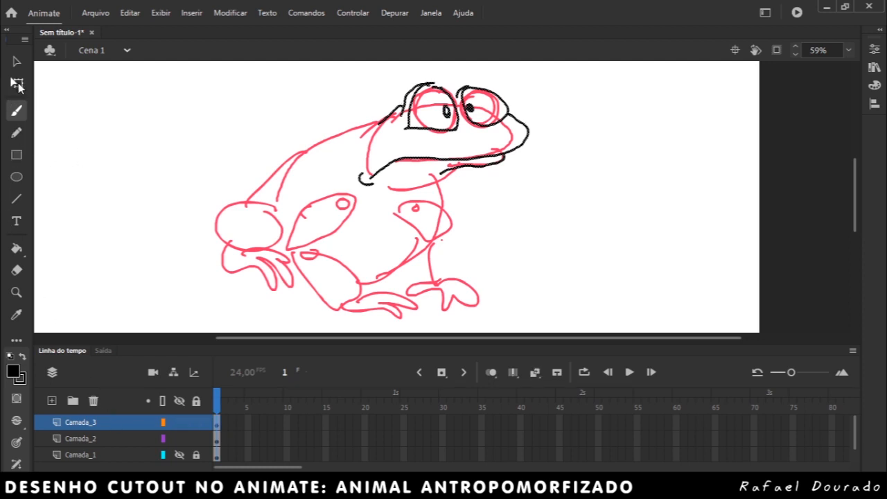
click(17, 84)
drag(529, 81, 560, 60)
drag(526, 168, 551, 163)
click(568, 223)
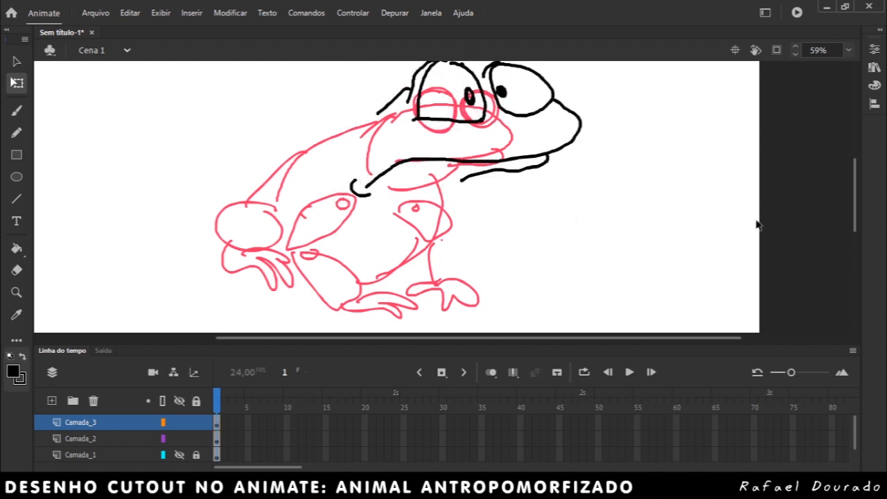
Step: Ink the frog's back, belly, front legs and hind leg with toes in black with the brush at 50% zoom
click(840, 51)
click(804, 117)
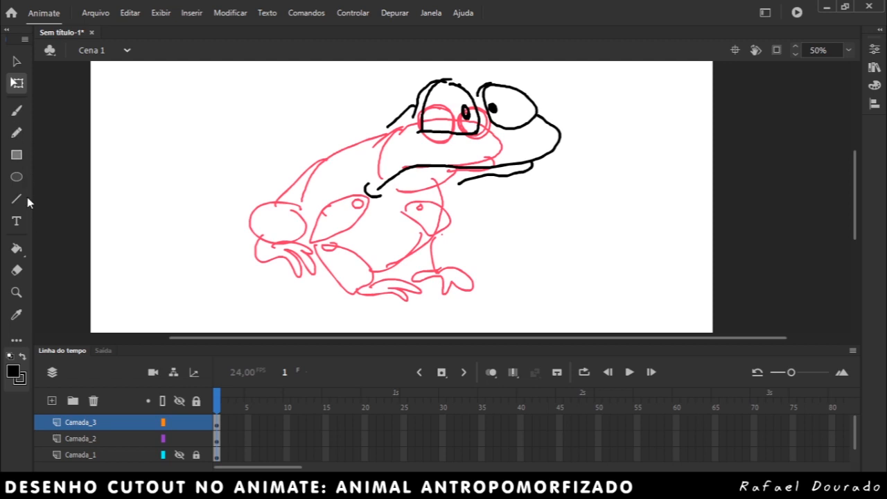
click(17, 110)
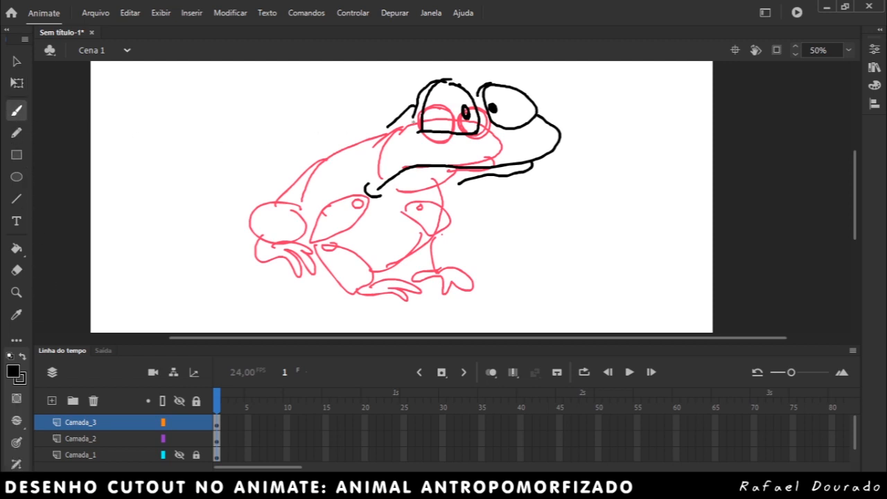
mouse_move(381, 127)
mouse_down()
mouse_move(345, 139)
mouse_move(305, 169)
mouse_move(291, 206)
mouse_move(304, 243)
mouse_move(336, 281)
mouse_move(358, 290)
mouse_move(395, 284)
mouse_move(353, 240)
mouse_up()
mouse_move(404, 268)
mouse_down()
mouse_move(456, 234)
mouse_move(463, 195)
mouse_up()
mouse_move(439, 263)
mouse_down()
mouse_move(419, 284)
mouse_move(430, 285)
mouse_up()
drag(461, 248, 452, 284)
drag(449, 276, 438, 284)
mouse_move(289, 211)
mouse_down()
mouse_move(251, 236)
mouse_move(286, 259)
mouse_move(263, 279)
mouse_move(290, 282)
mouse_up()
drag(292, 277, 312, 270)
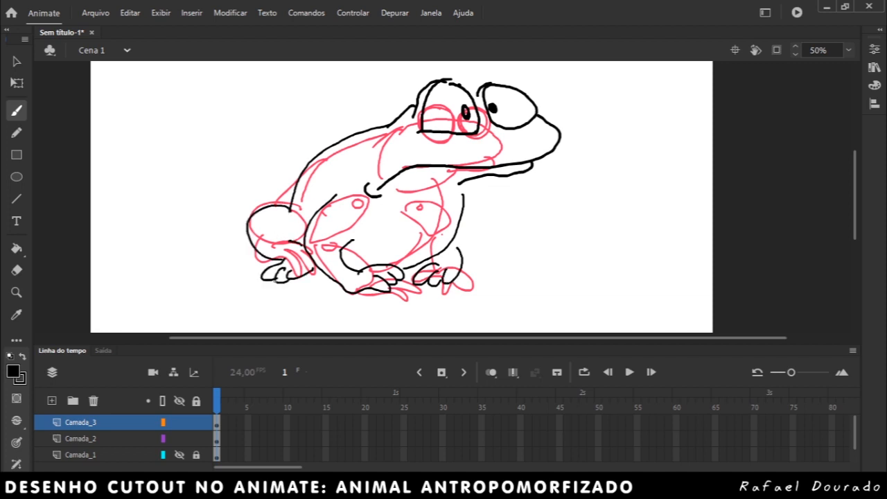
Step: Hide the Camada_2 sketch and add a far-arm line, a neck crease, hind-leg marks and small warts on the back
click(180, 439)
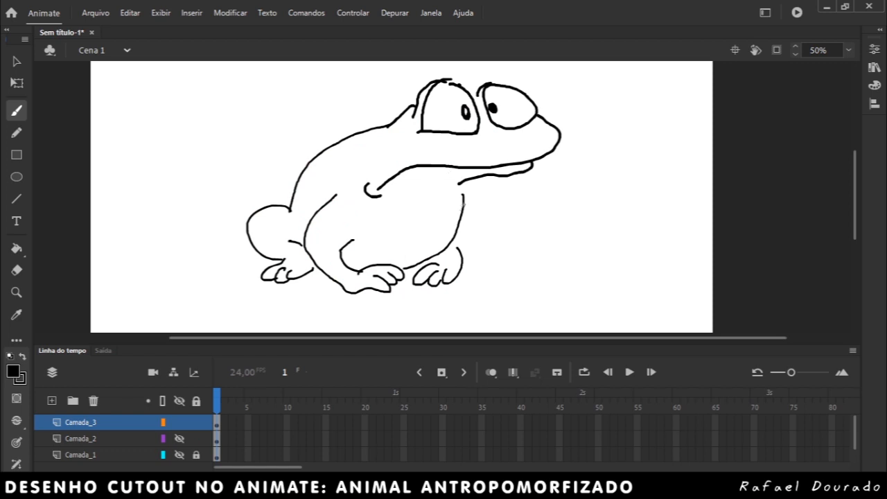
drag(460, 246, 469, 217)
drag(350, 143, 349, 144)
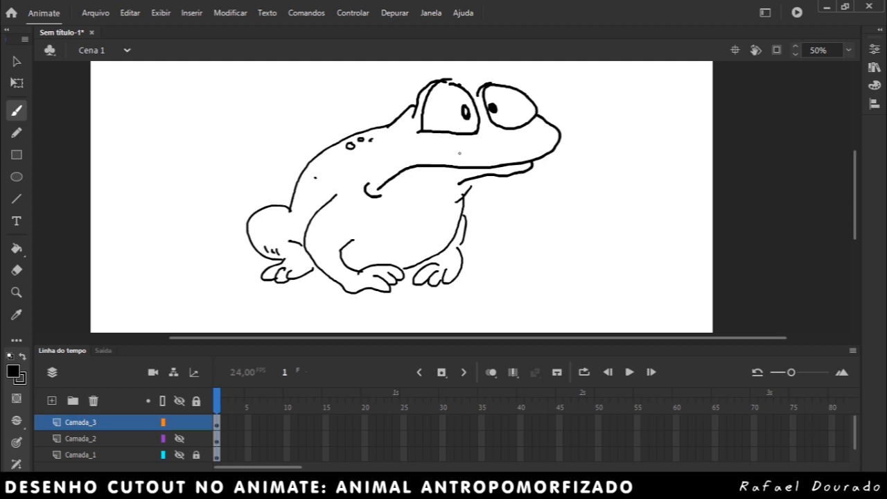
Step: Smooth the half-dome eye outline and its connected strokes several times with the Selection tool's Suavizar option
click(17, 292)
drag(419, 83, 541, 154)
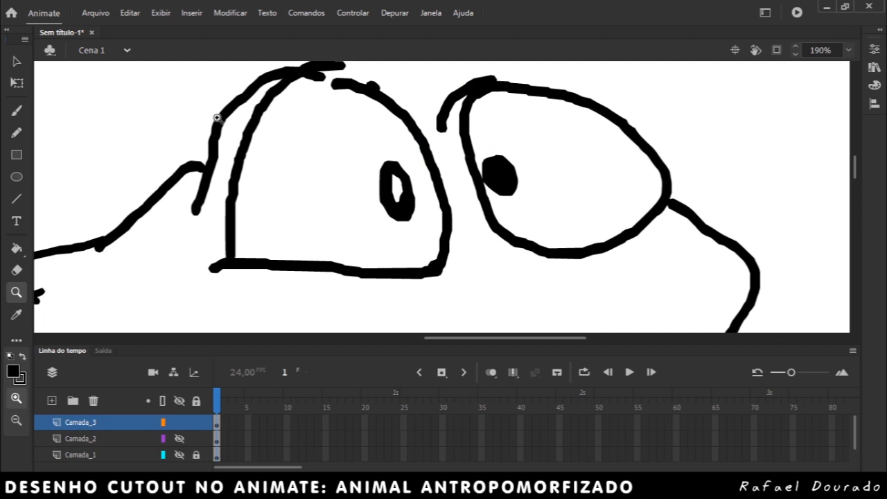
click(15, 62)
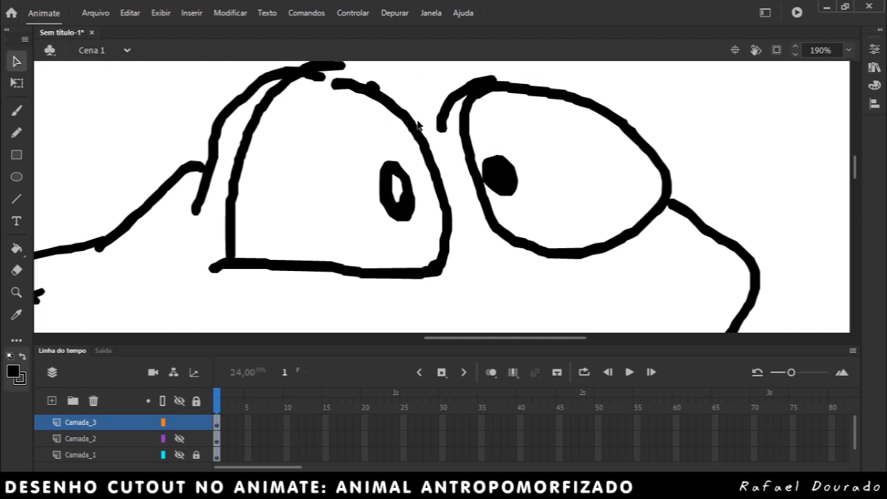
double_click(423, 137)
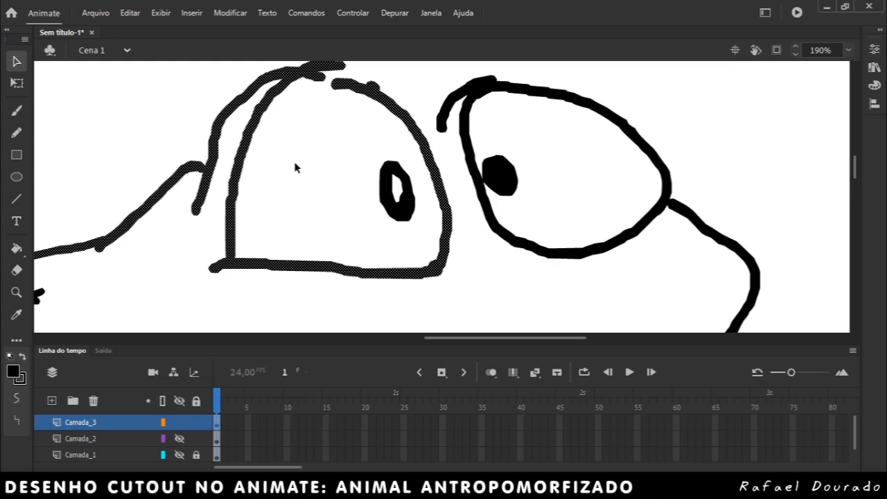
key(super+plus)
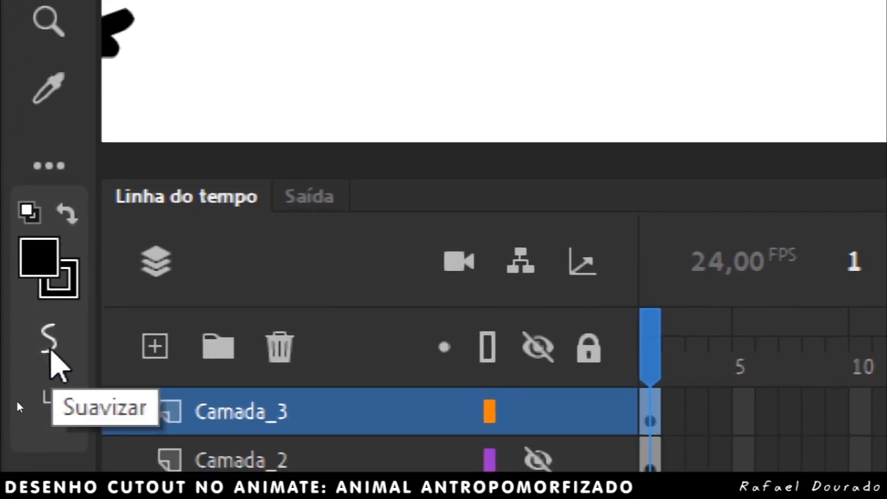
key(super+minus)
key(super+minus)
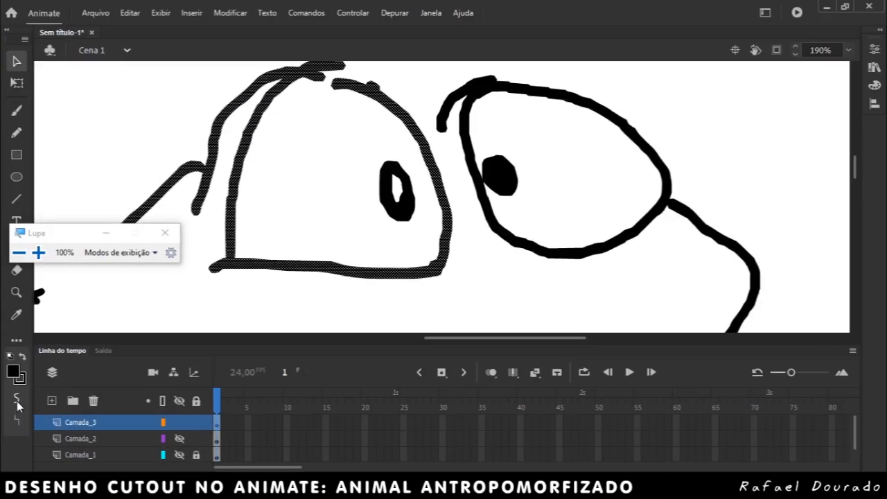
click(19, 400)
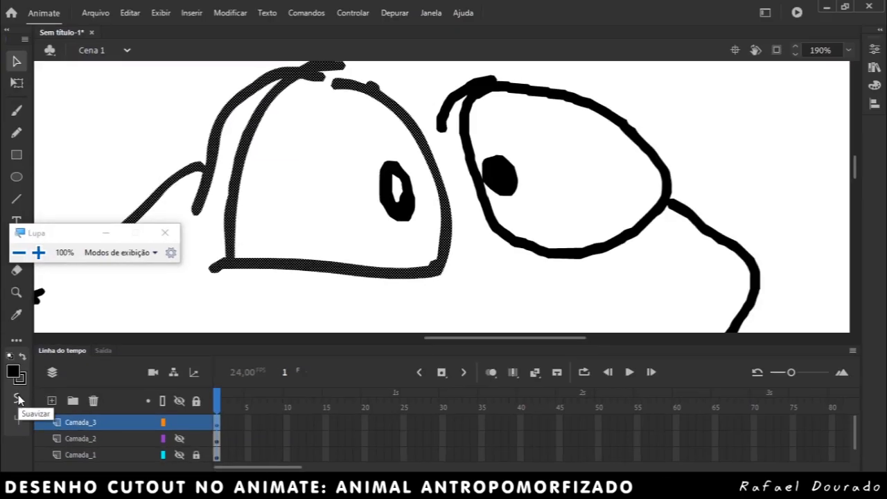
click(164, 233)
click(308, 239)
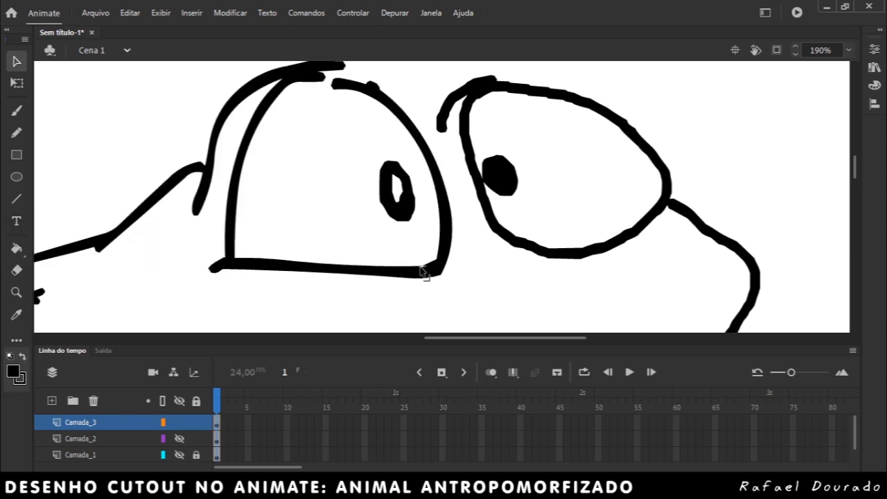
Step: Smooth the other eye's outline and the connected snout line with Suavizar, and show the whole drawing
click(463, 149)
click(16, 398)
click(17, 398)
click(553, 298)
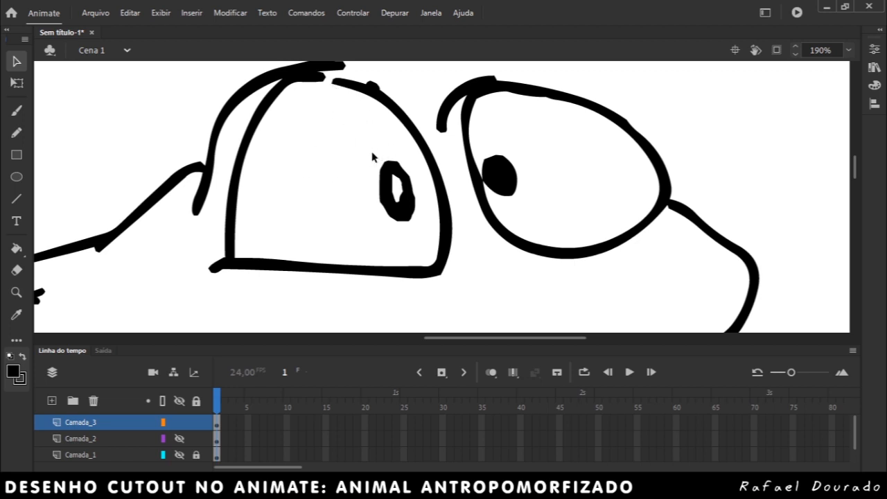
click(849, 50)
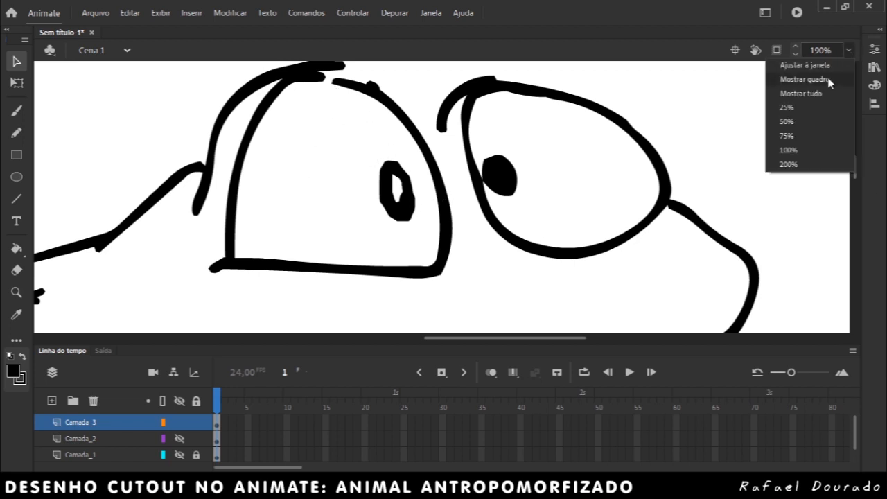
click(824, 94)
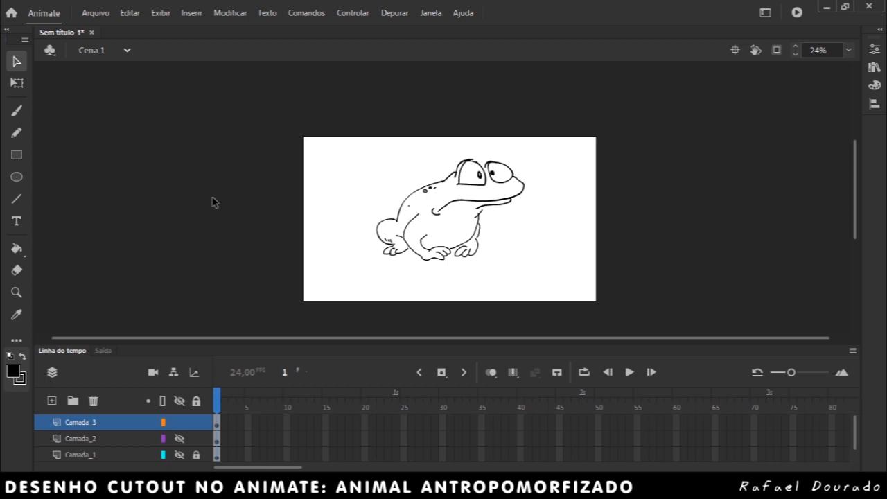
Step: Hide the Camada_3 ink layer, show the Camada_2 sketch and add a new layer above them
click(179, 422)
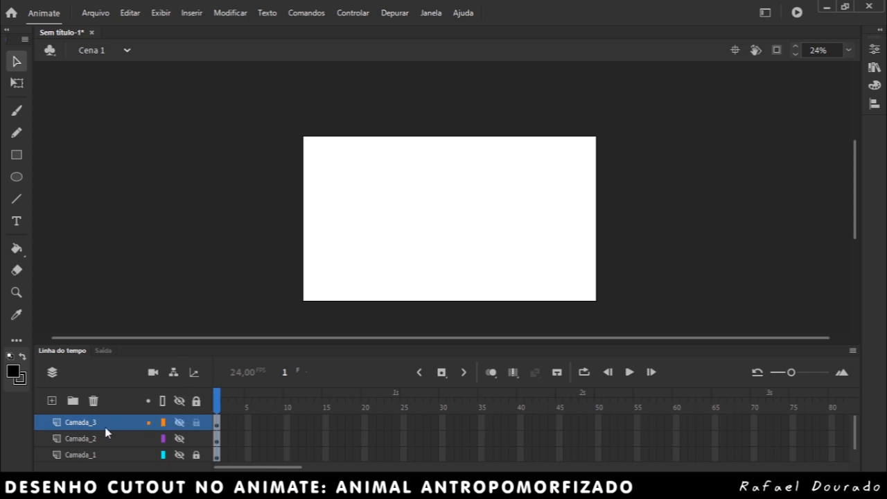
click(178, 439)
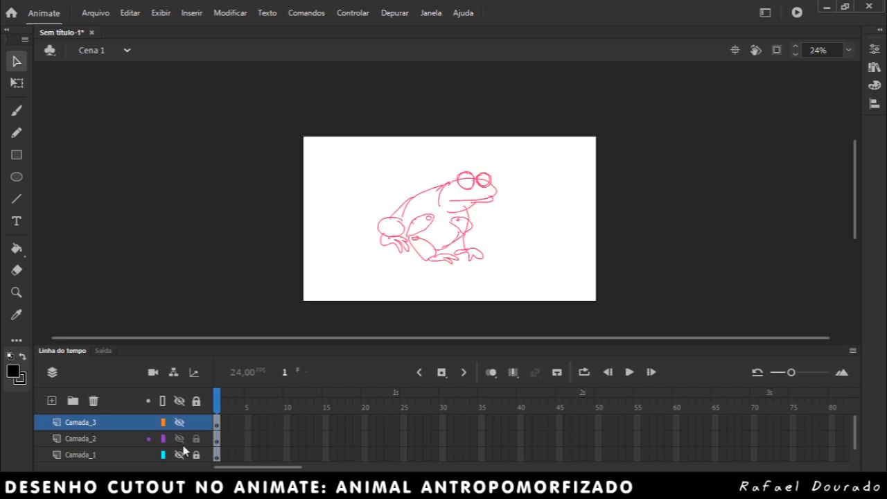
click(54, 402)
Step: Draw a white-filled circle with a black outline over the nearer eye of the pink frog sketch
click(21, 293)
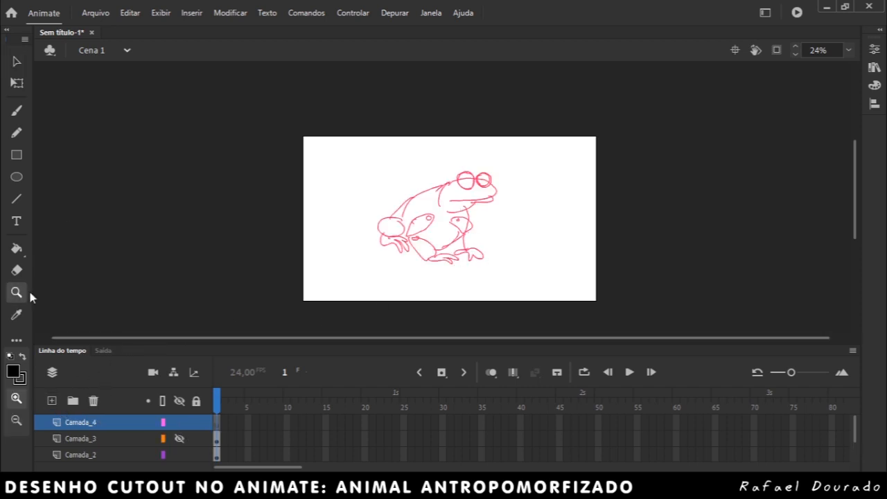
drag(394, 159, 540, 269)
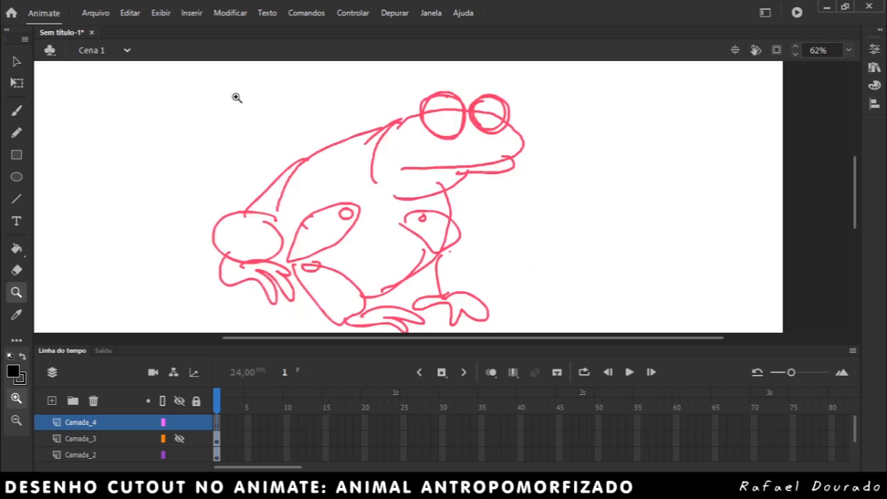
click(18, 179)
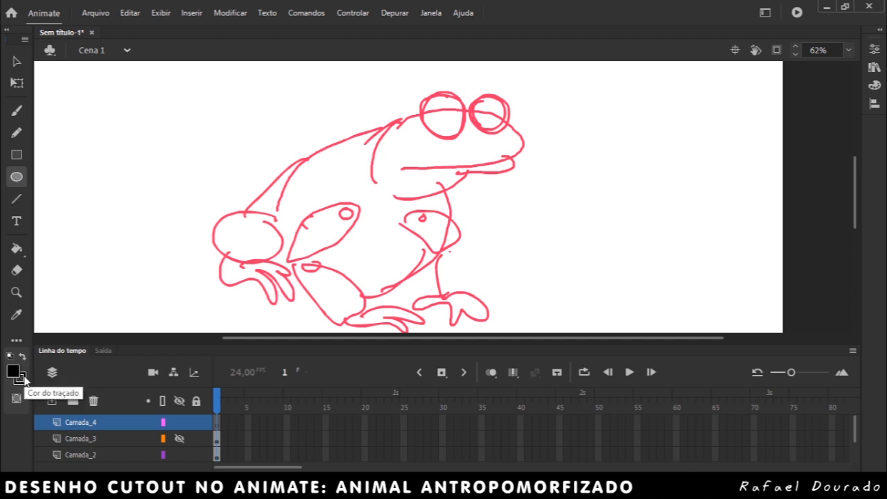
key(super+plus)
click(37, 80)
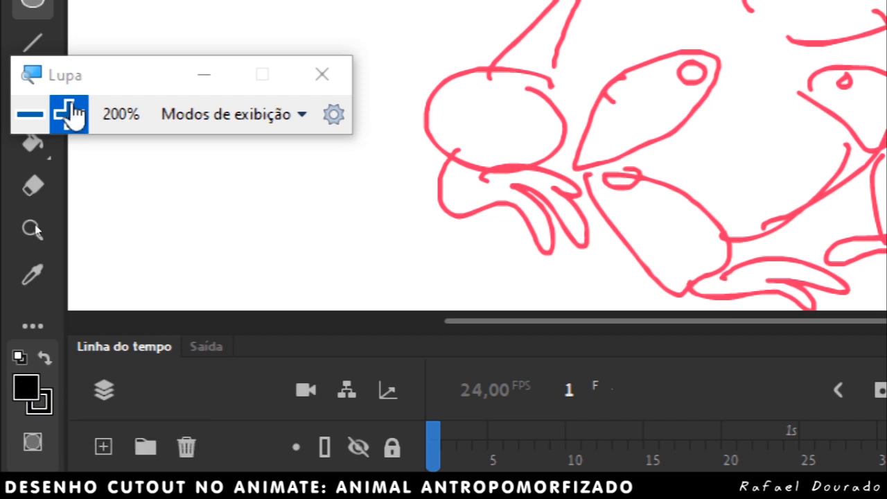
click(307, 75)
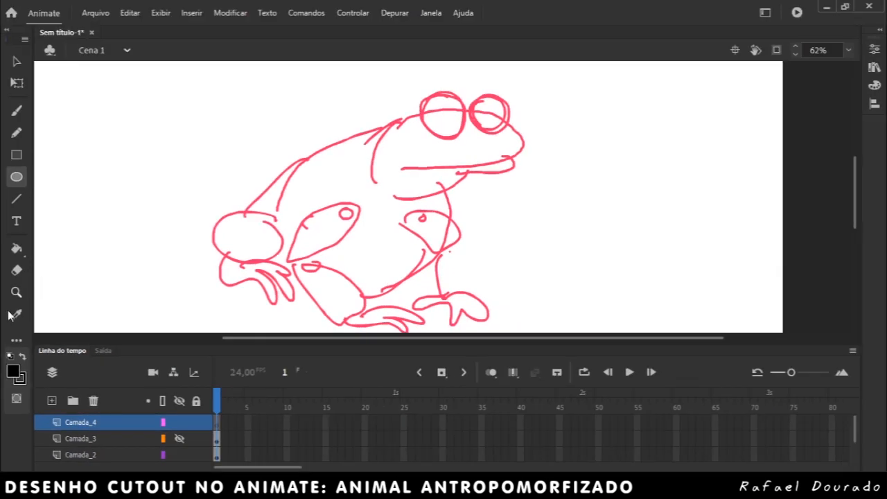
click(16, 374)
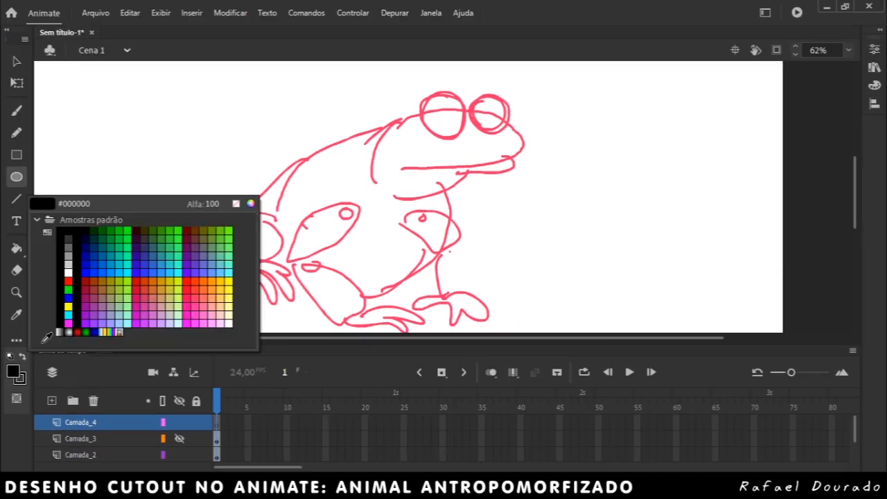
click(69, 272)
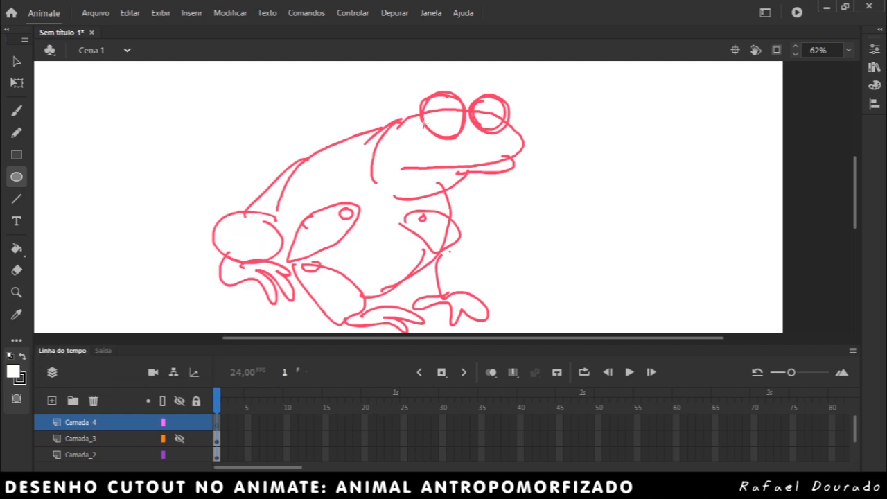
drag(419, 86, 474, 143)
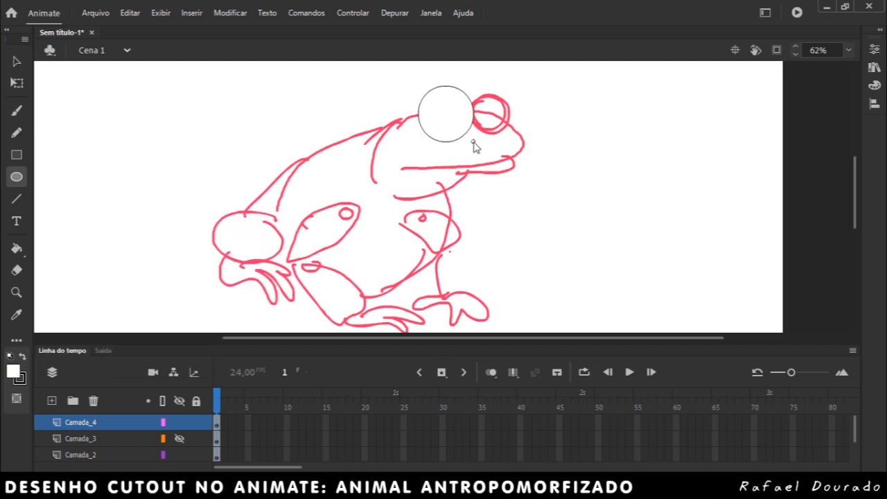
Step: Bend the circle's outline with the Selection tool into an egg shape with a taller crown, narrower side and fuller base
click(17, 292)
drag(410, 78, 496, 149)
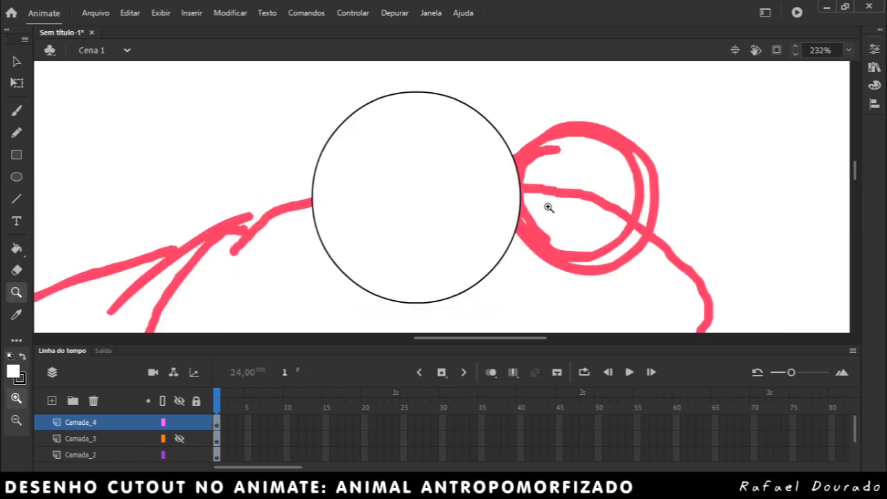
key(v)
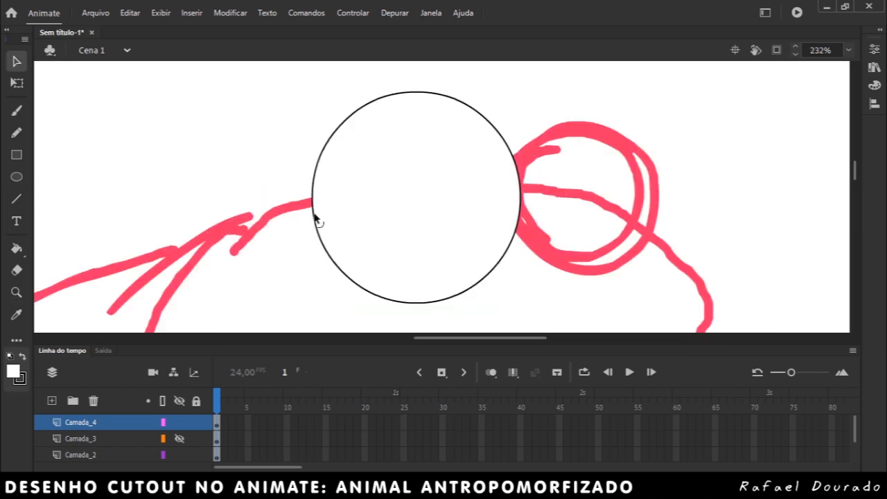
drag(314, 220, 314, 229)
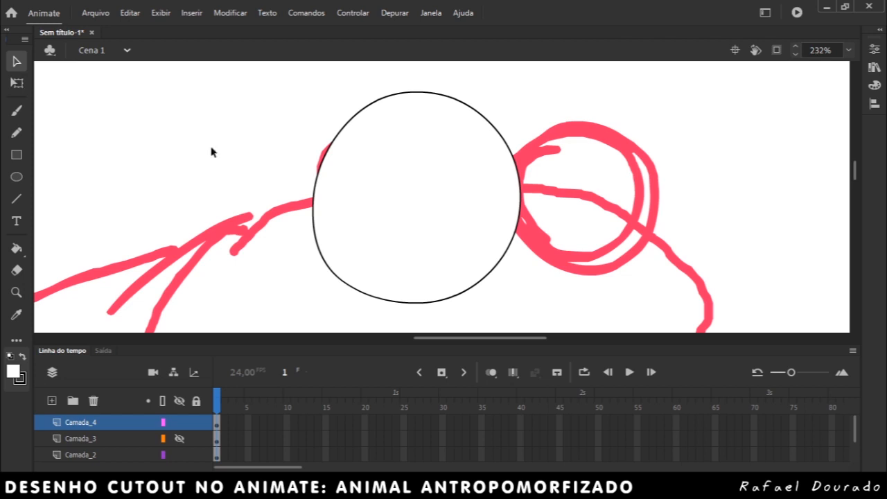
drag(521, 182, 511, 181)
drag(420, 92, 416, 81)
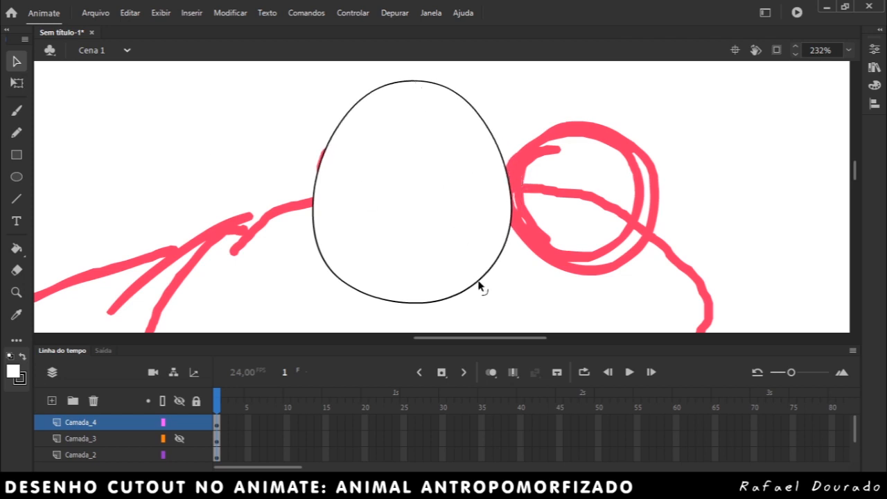
drag(479, 287, 484, 294)
drag(369, 301, 365, 303)
drag(475, 296, 480, 298)
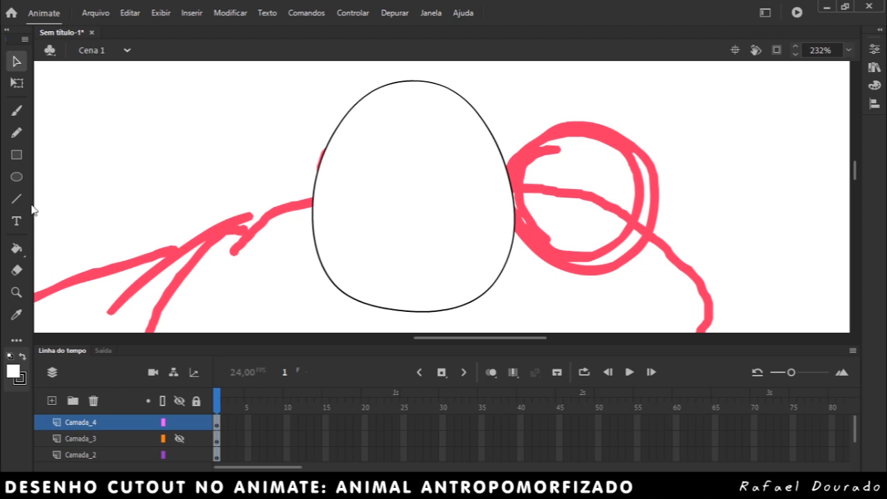
Step: Write "CUT OUT!" by hand in black with the brush beside the eye shape
click(17, 110)
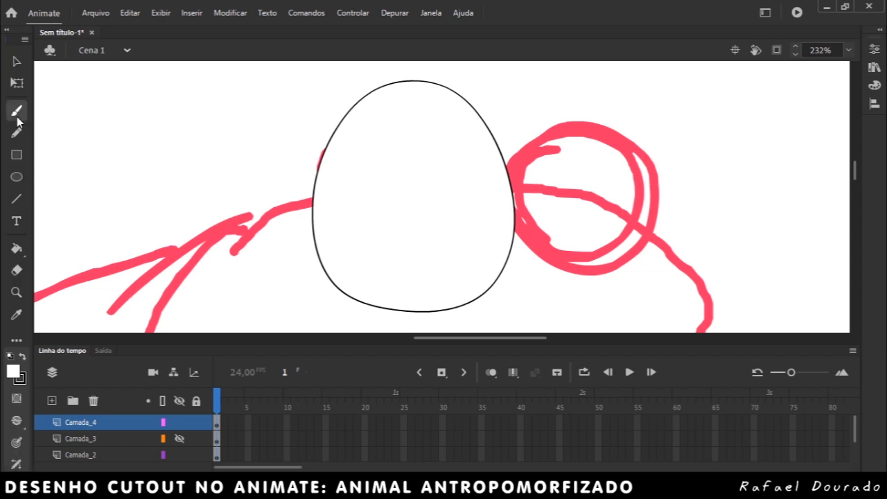
click(18, 376)
click(62, 230)
mouse_move(91, 99)
mouse_down()
mouse_move(75, 143)
mouse_move(109, 147)
mouse_up()
mouse_move(126, 98)
mouse_down()
mouse_move(156, 133)
mouse_move(181, 104)
mouse_move(253, 88)
mouse_move(218, 125)
mouse_up()
mouse_move(120, 172)
mouse_down()
mouse_move(110, 208)
mouse_move(123, 171)
mouse_move(181, 200)
mouse_move(190, 165)
mouse_move(248, 154)
mouse_up()
drag(227, 157, 226, 188)
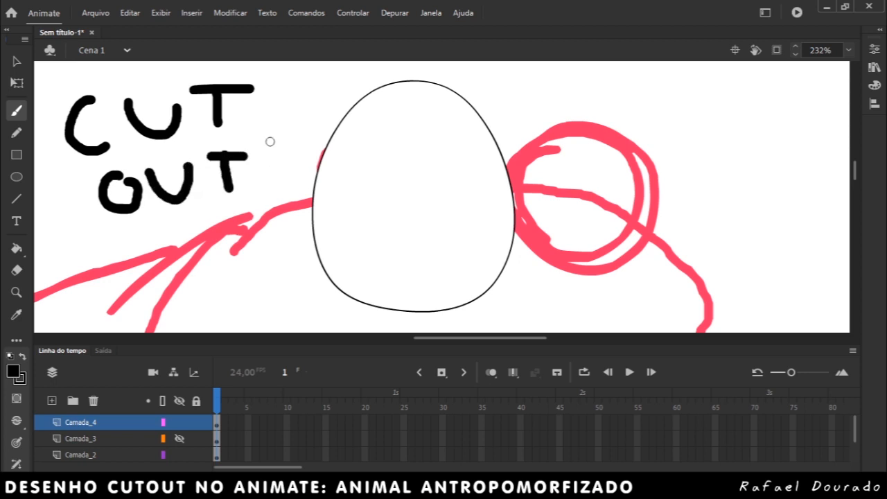
drag(270, 140, 268, 171)
click(267, 185)
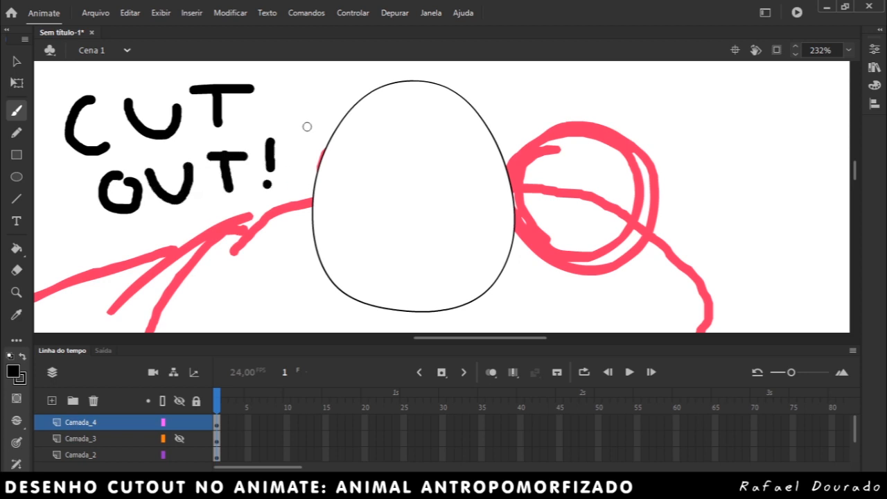
Step: Select the eye shape's fill and outline together, and try selecting the fill alone and the outline alone
click(14, 62)
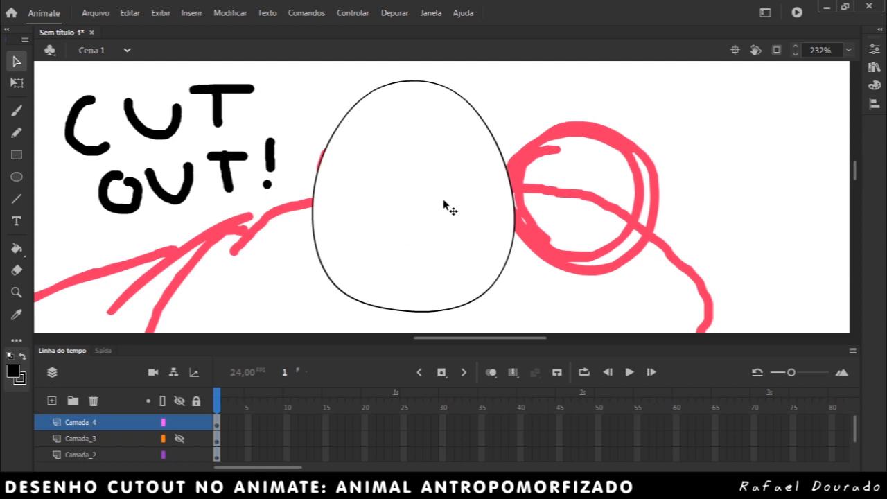
double_click(398, 182)
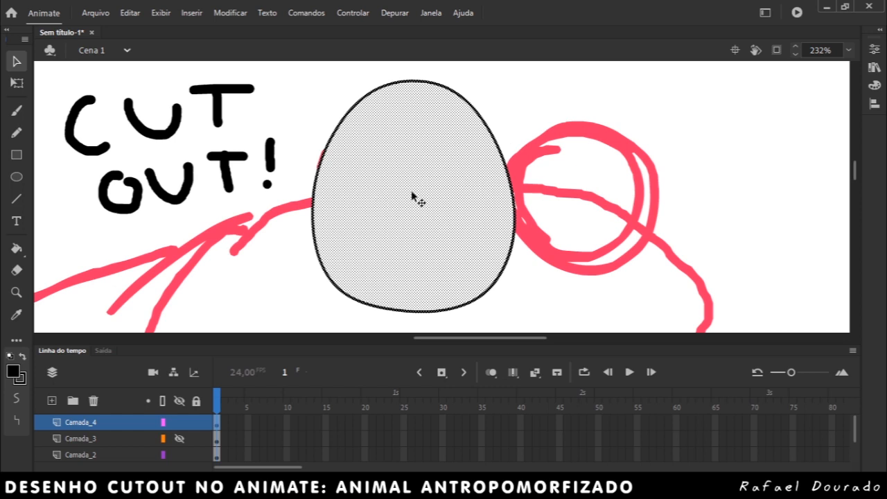
click(507, 108)
double_click(495, 159)
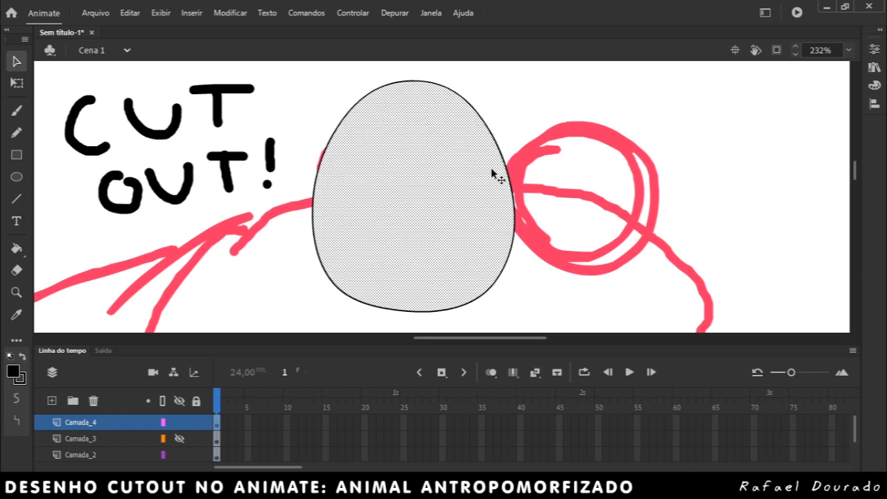
click(502, 139)
click(488, 129)
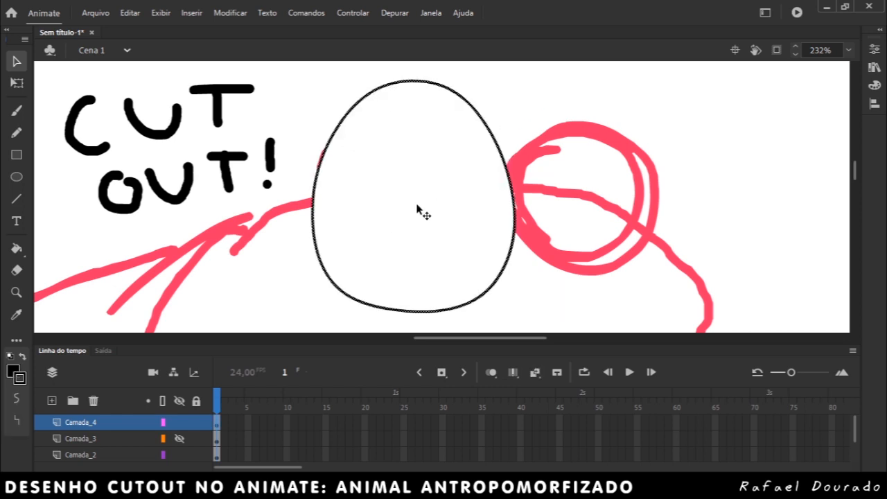
click(490, 124)
Step: Convert the eye's fill and outline into a symbol named "Sapo Olho" of type Gráfico
double_click(403, 174)
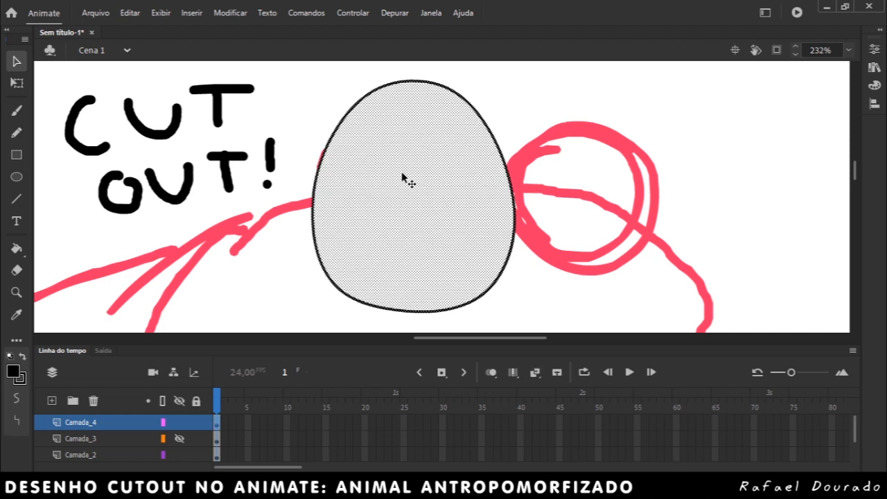
right_click(403, 175)
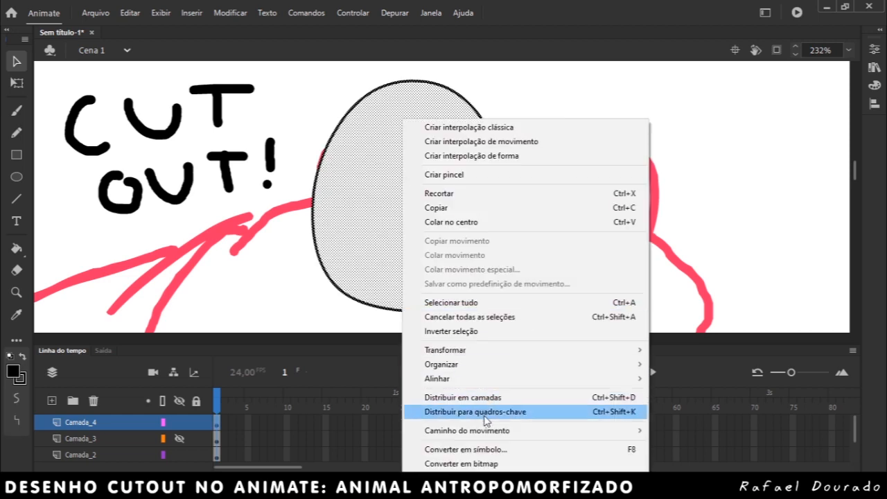
click(538, 450)
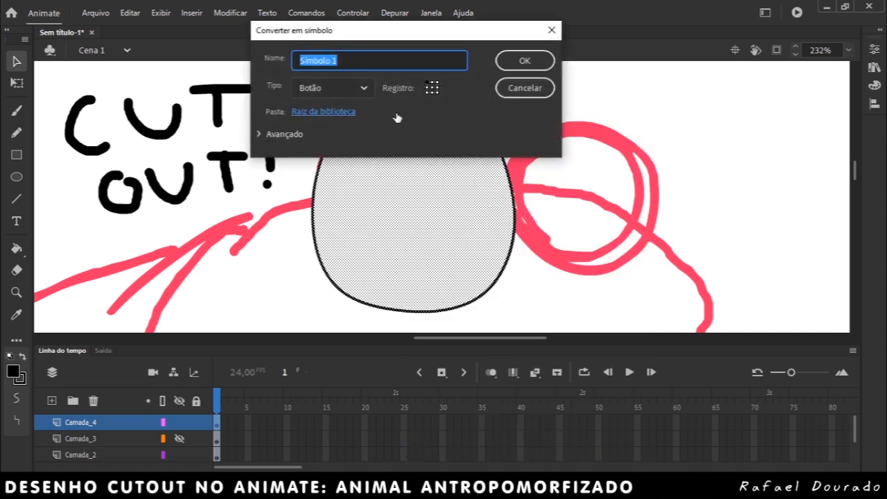
drag(393, 27, 431, 101)
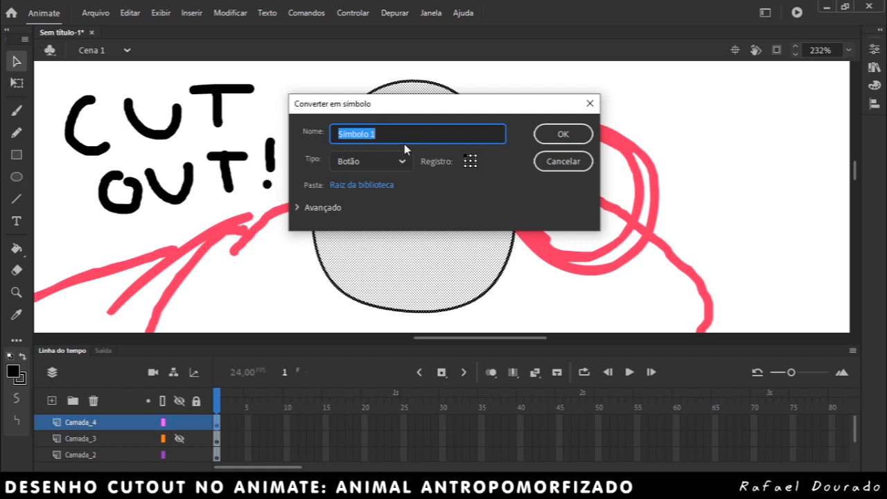
text(Sapo Olho)
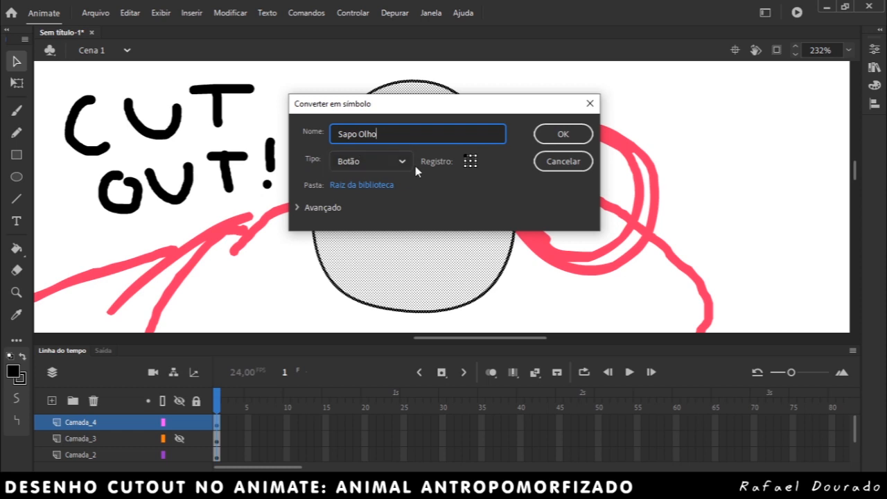
click(405, 165)
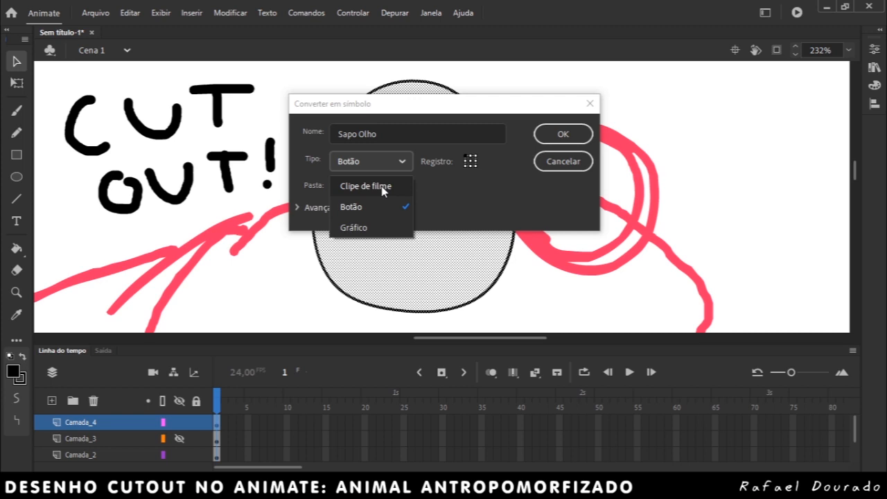
click(373, 228)
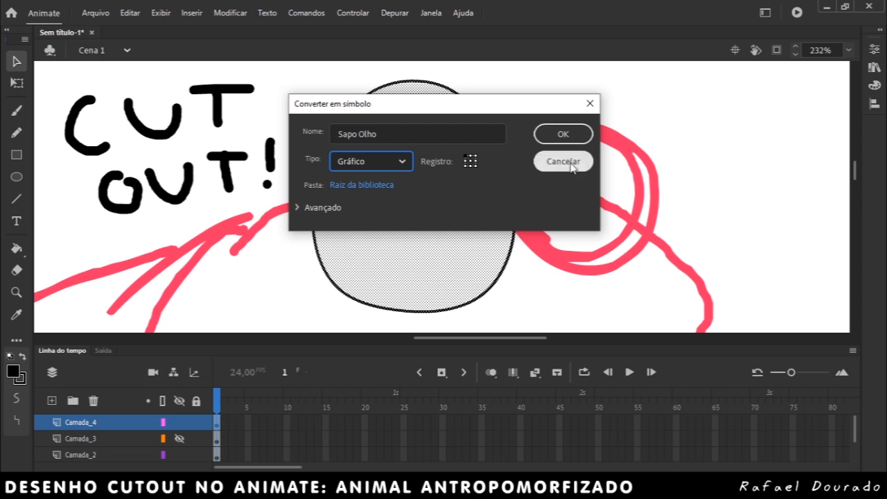
click(564, 135)
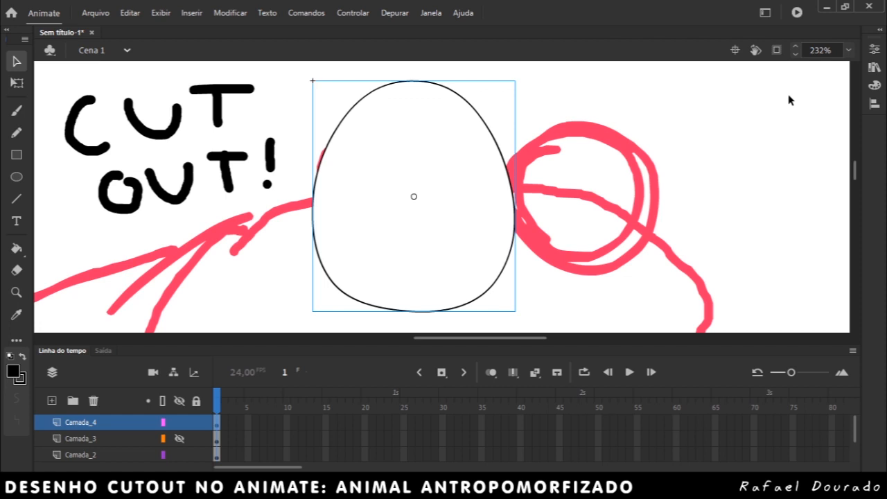
Step: Check the library previews of the Bufotes_balearicus_female.jpg bitmap and the Sapo Olho symbol
click(876, 68)
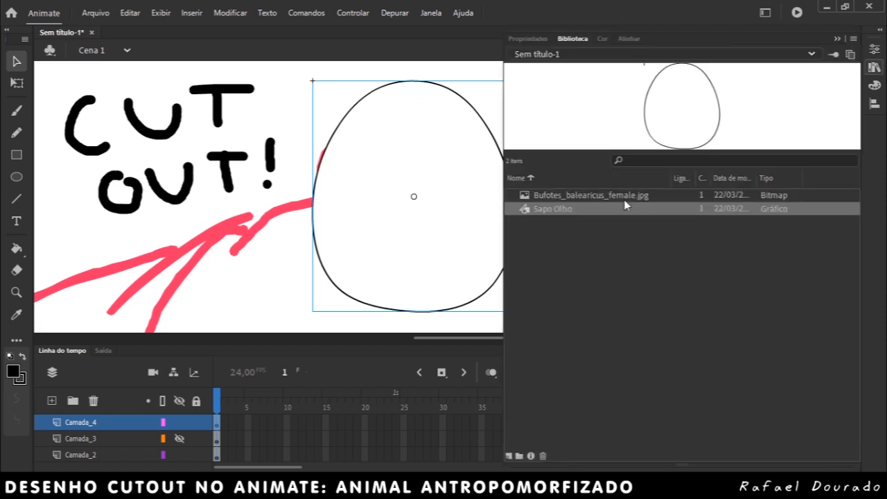
click(565, 196)
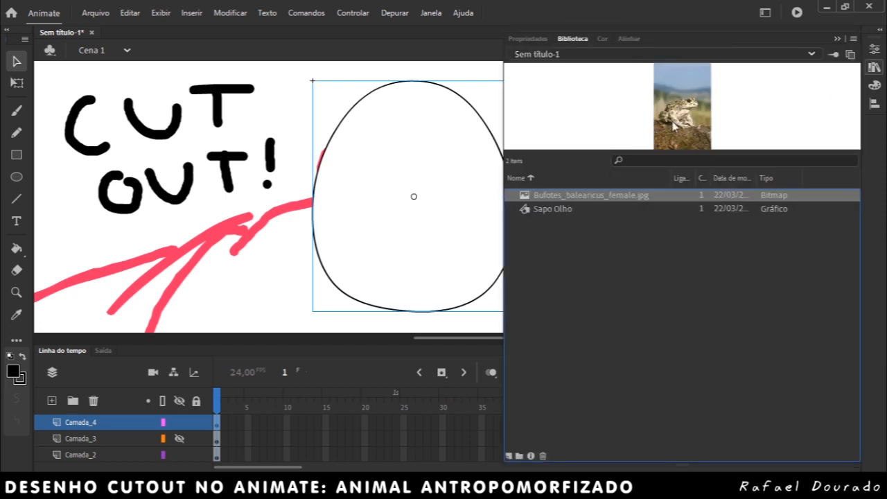
click(548, 210)
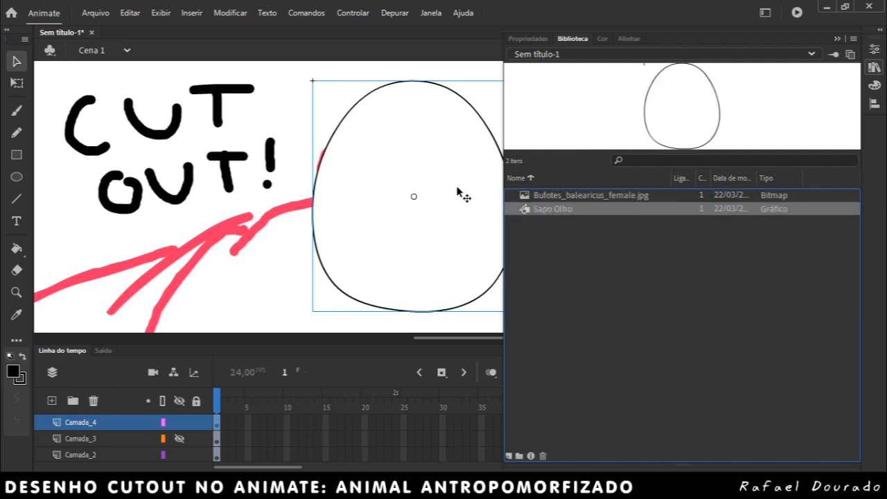
click(837, 39)
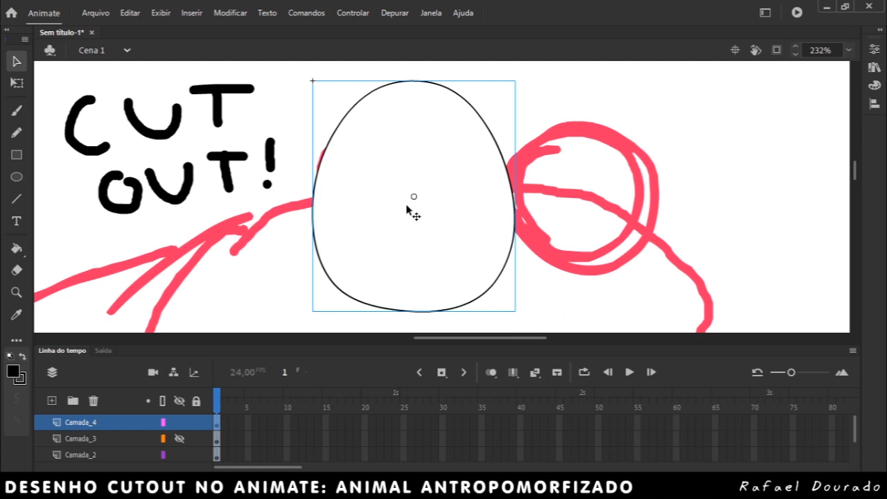
Step: Open the Sapo Olho symbol on the stage for in-place editing with nothing selected
double_click(407, 212)
click(172, 146)
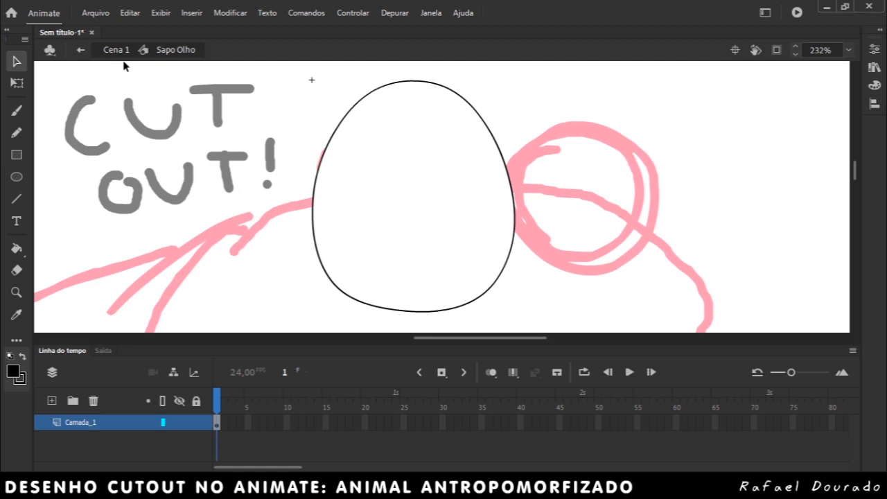
Step: Magnify the editing path of the Sapo Olho symbol and compare its layers with those of Cena 1
key(super+plus)
drag(115, 97, 180, 244)
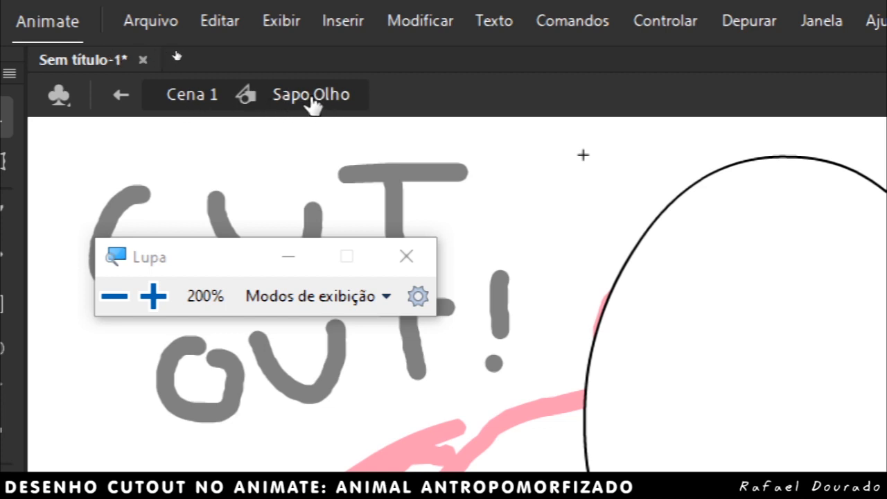
click(408, 256)
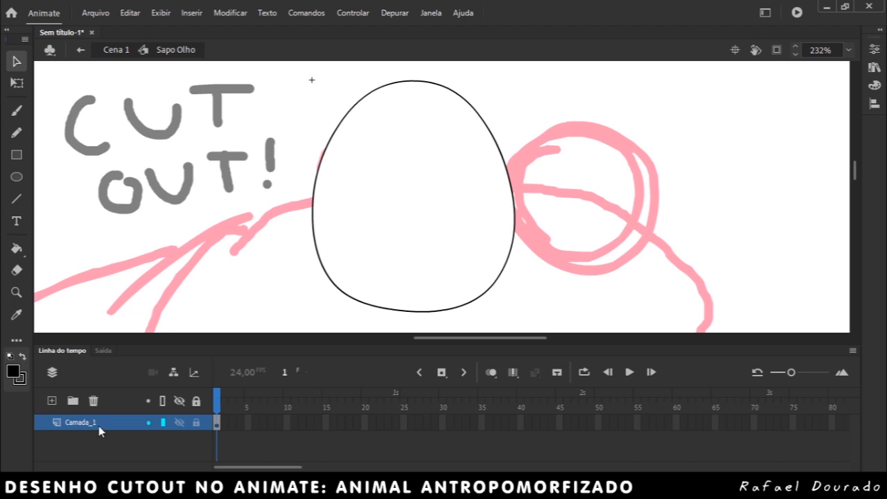
click(115, 51)
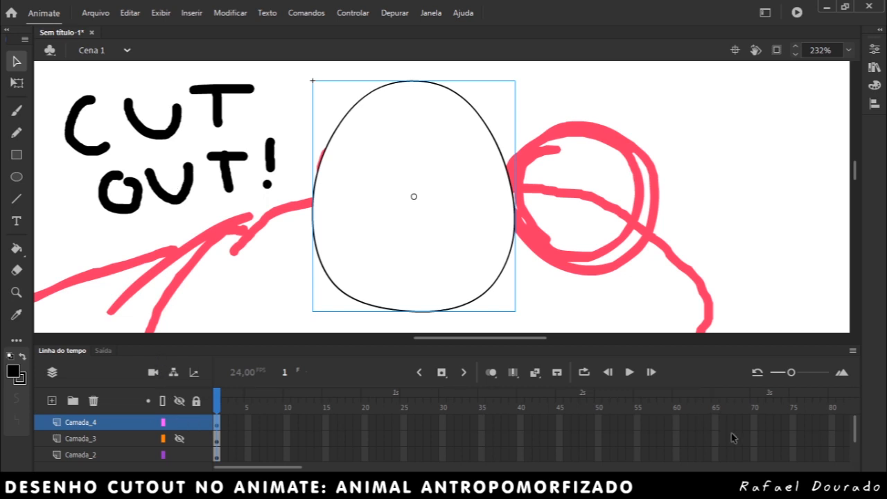
mouse_move(859, 434)
mouse_down()
mouse_move(858, 444)
mouse_move(859, 425)
mouse_up()
Step: Inside the Sapo Olho symbol, add a new layer and draw a black oval pupil near the middle of the eye
double_click(404, 217)
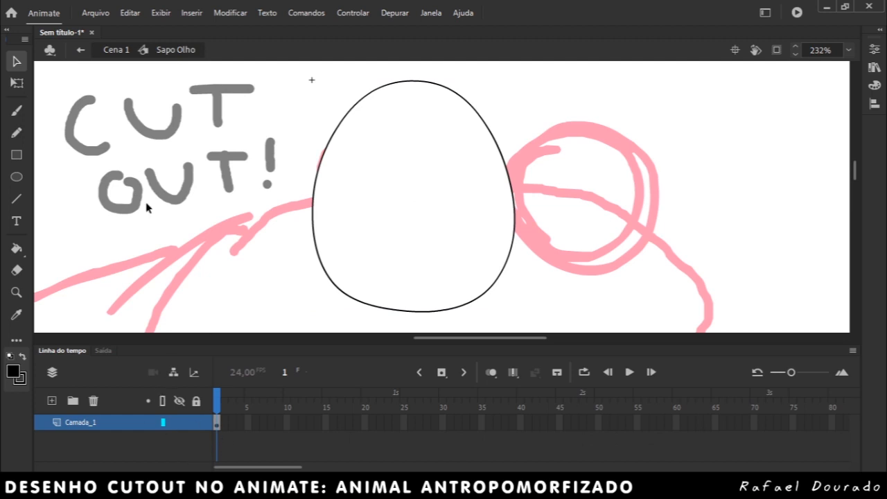
click(53, 402)
click(17, 178)
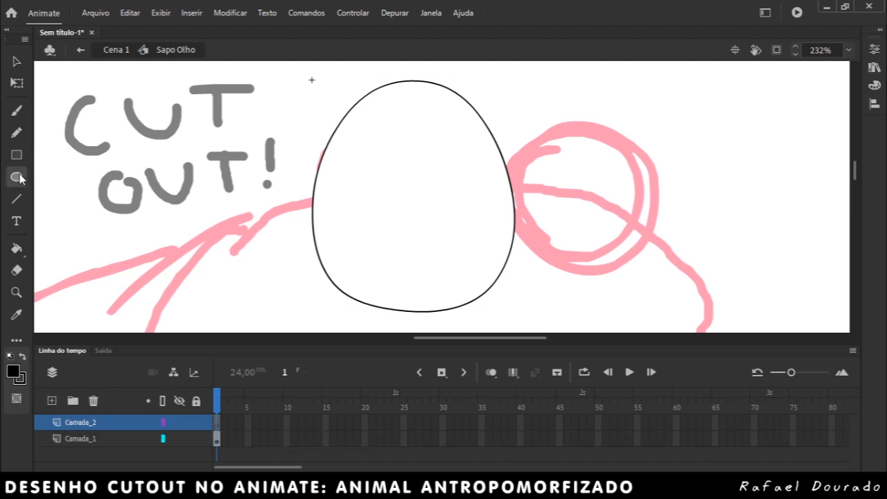
drag(383, 158, 450, 248)
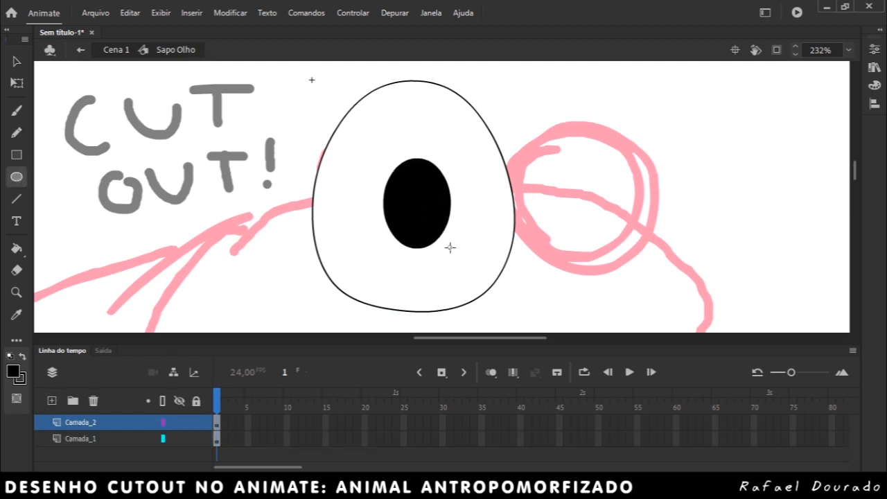
Step: Set the fill to white (#FFFFFF) and draw a small oval highlight in the pupil's upper right part
click(12, 372)
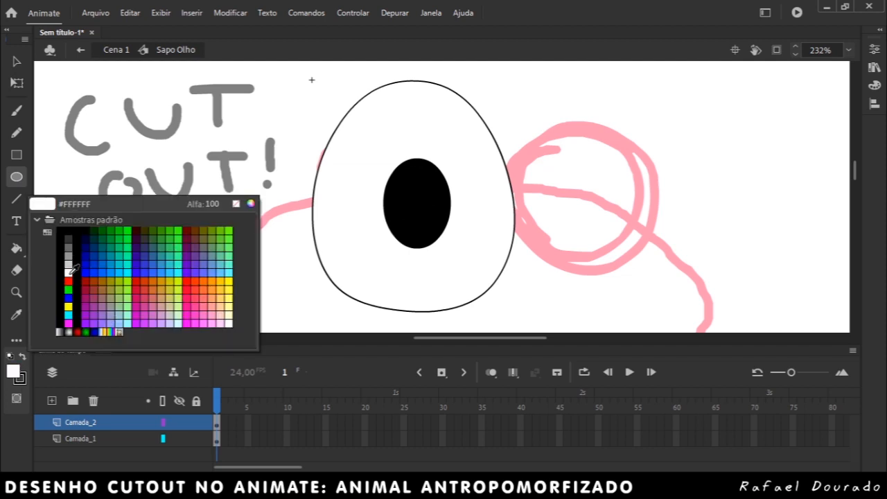
click(69, 274)
drag(418, 166, 435, 197)
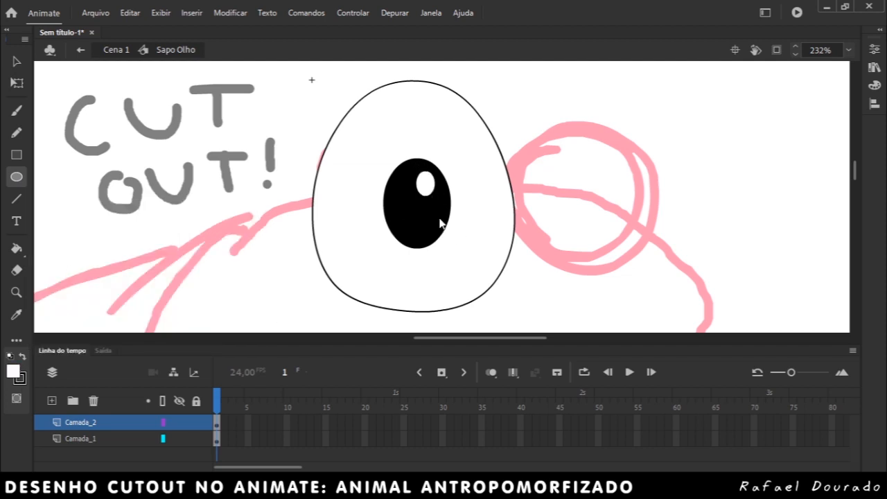
Step: Move the pupil and its highlight slightly up and left within the eye, and return to Cena 1
click(16, 62)
click(118, 438)
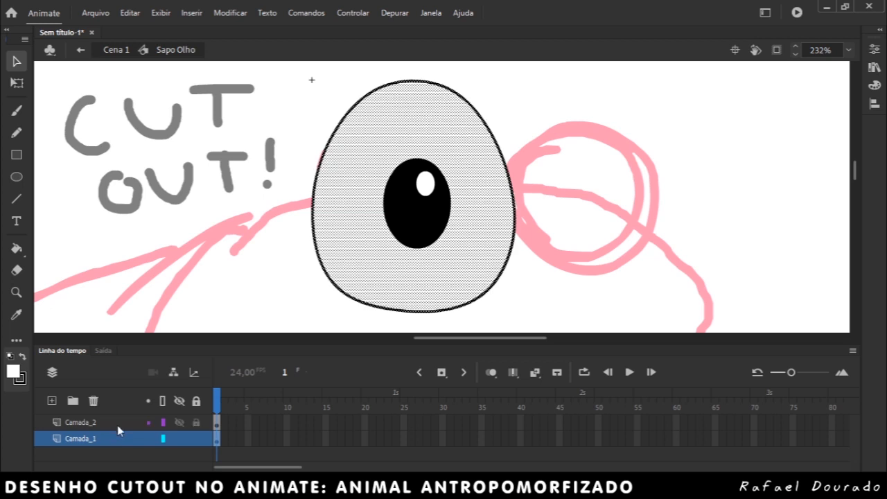
click(119, 423)
drag(421, 224, 416, 208)
click(543, 176)
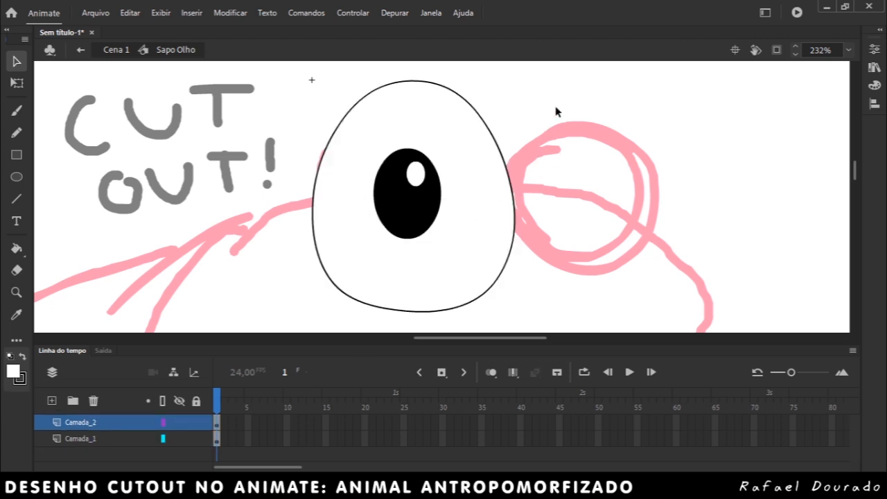
click(115, 50)
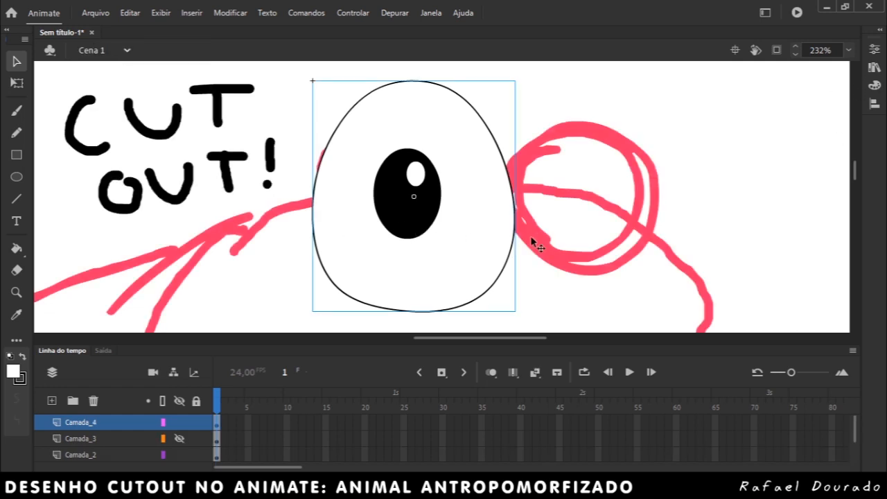
Step: Duplicate the eye to the right, slightly overlapping the first one, and check the Sapo Olho preview in the library
drag(479, 254, 599, 253)
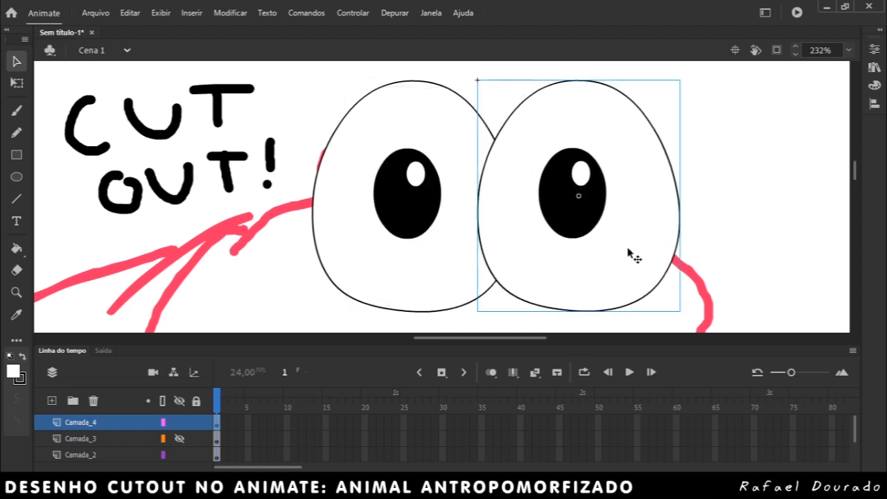
click(875, 67)
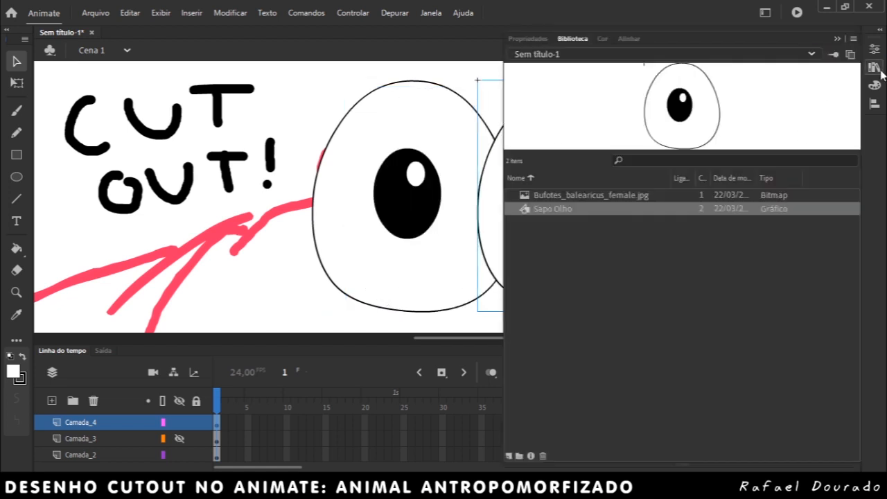
click(838, 39)
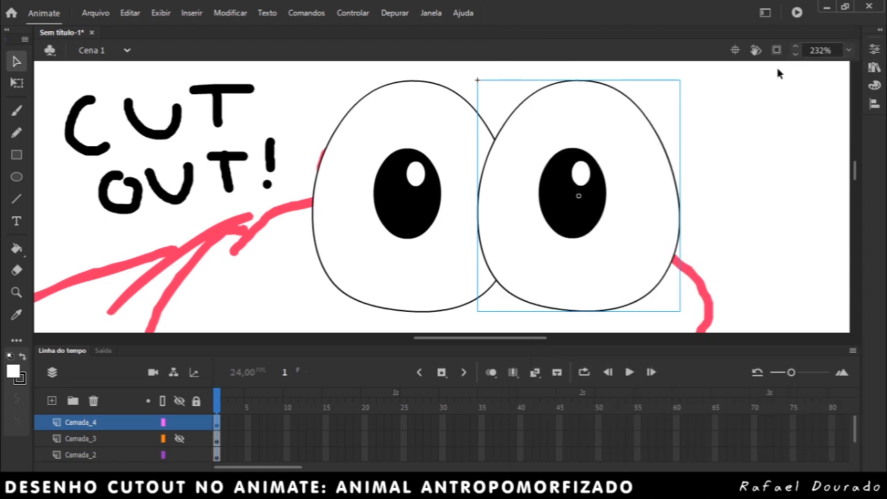
Step: Edit the Sapo Olho symbol by shifting the pupil and highlight slightly to the right, and return to the main scene
double_click(580, 224)
click(135, 420)
mouse_move(584, 214)
mouse_down()
mouse_move(586, 152)
mouse_move(589, 222)
mouse_move(591, 193)
mouse_move(587, 214)
mouse_up()
double_click(743, 152)
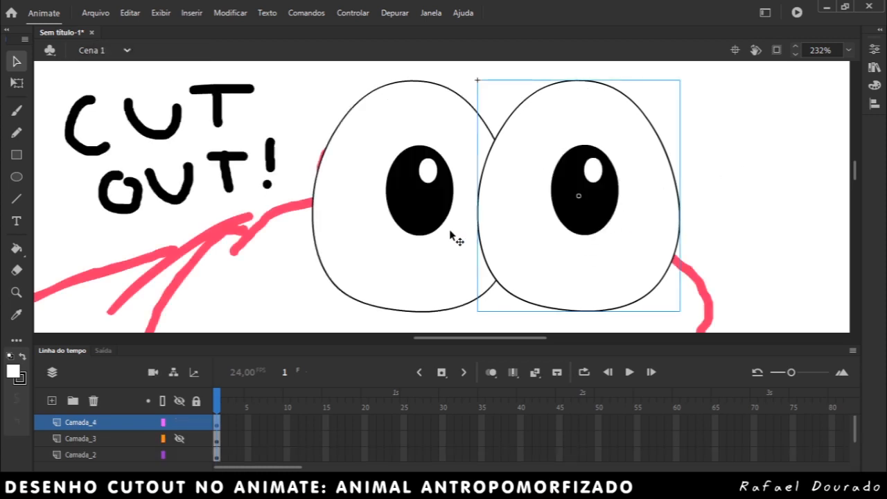
Step: Arrange the left eye in front of the right eye
click(390, 217)
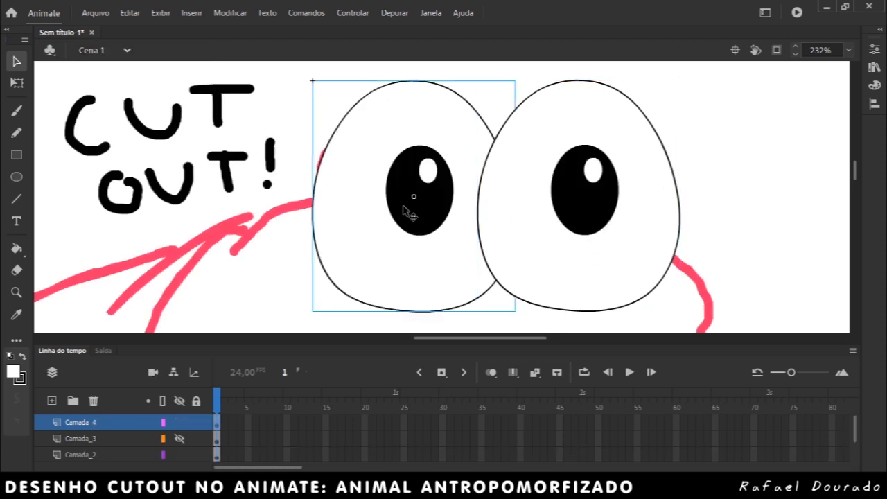
right_click(405, 213)
mouse_move(461, 243)
click(701, 239)
click(709, 143)
Step: Reposition the left and right eyes so they overlap slightly, with the right one a little higher
drag(654, 224, 661, 219)
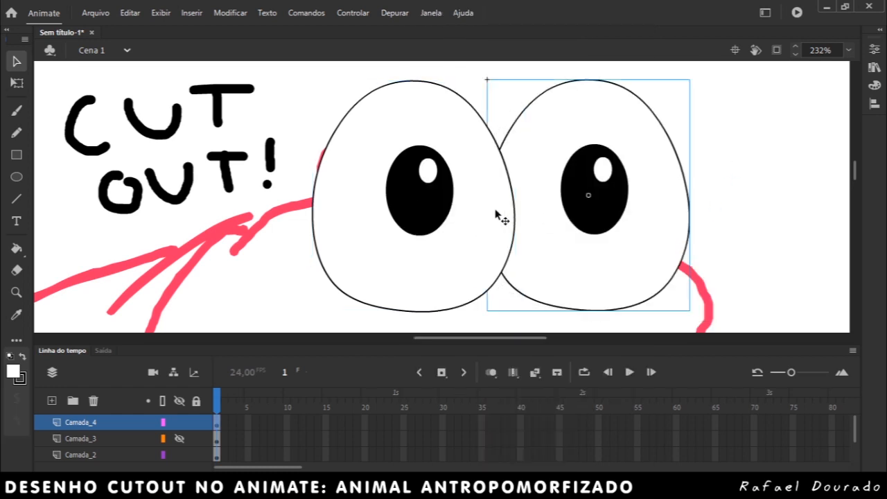
drag(496, 210, 485, 208)
click(685, 158)
drag(626, 206, 616, 203)
click(703, 196)
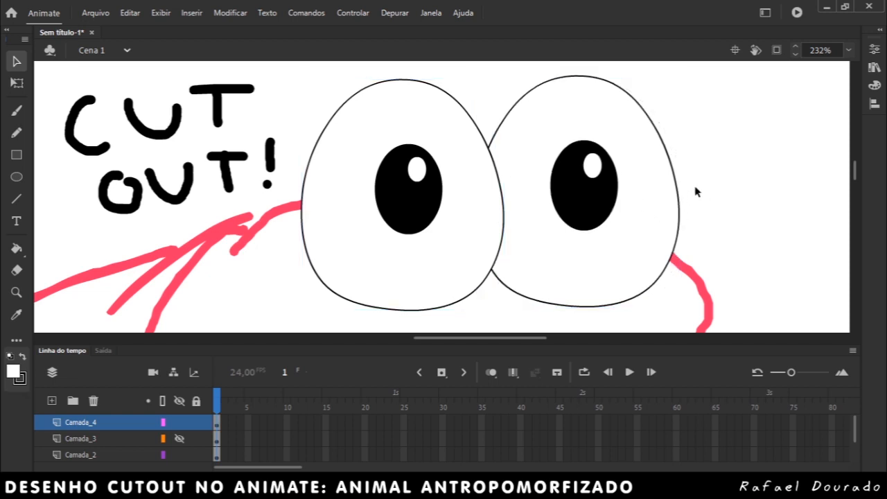
Step: Set the fill to olive green and draw a wide black-outlined oval below the eyes, over the sketched head
scroll(697, 192, down, 3)
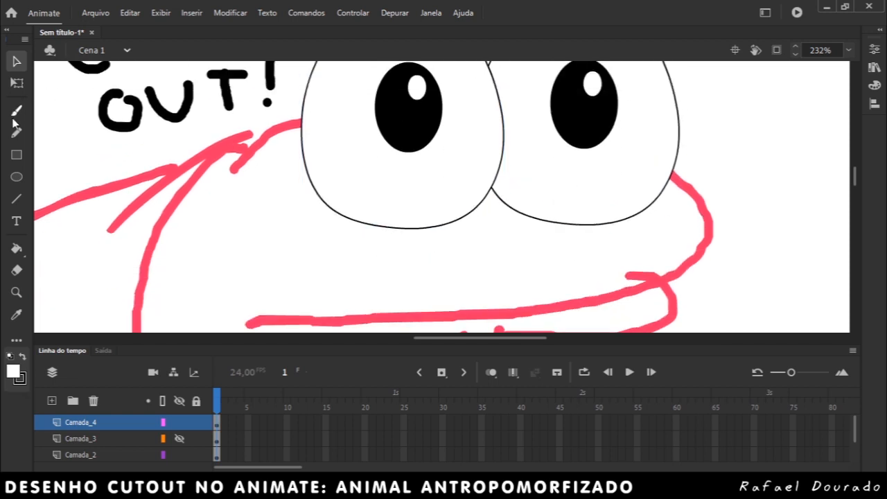
click(17, 178)
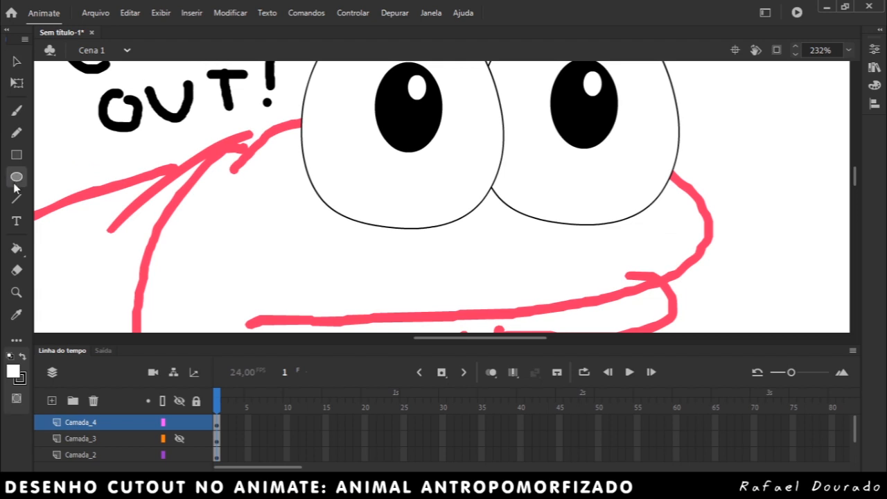
click(14, 374)
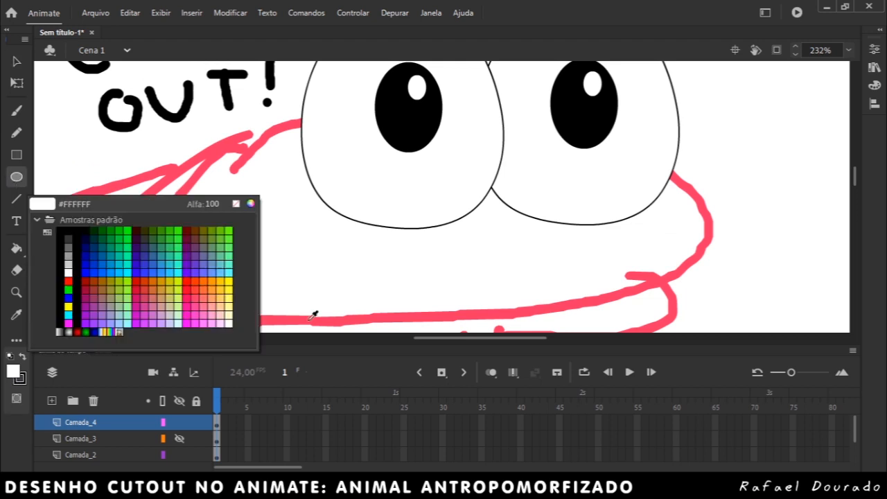
click(213, 230)
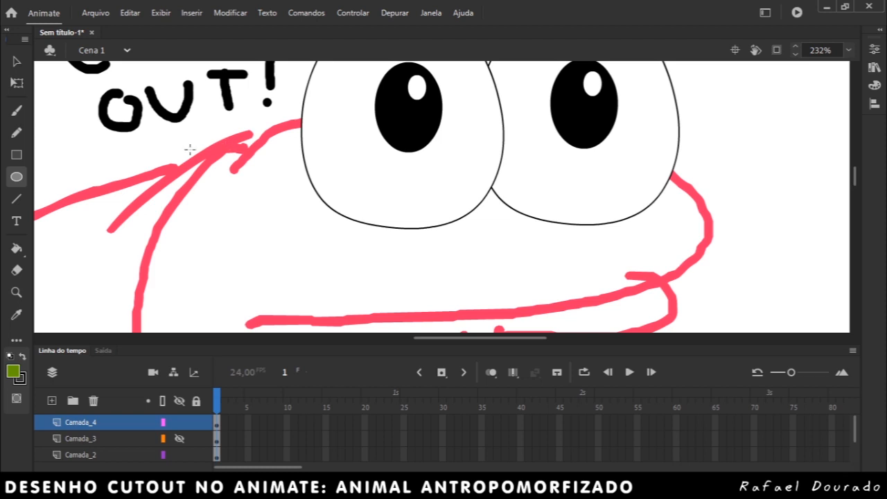
drag(195, 130, 729, 320)
Step: Bend the upper-left, lower-left and left edges of the green oval outward toward the sketched head outline
click(17, 61)
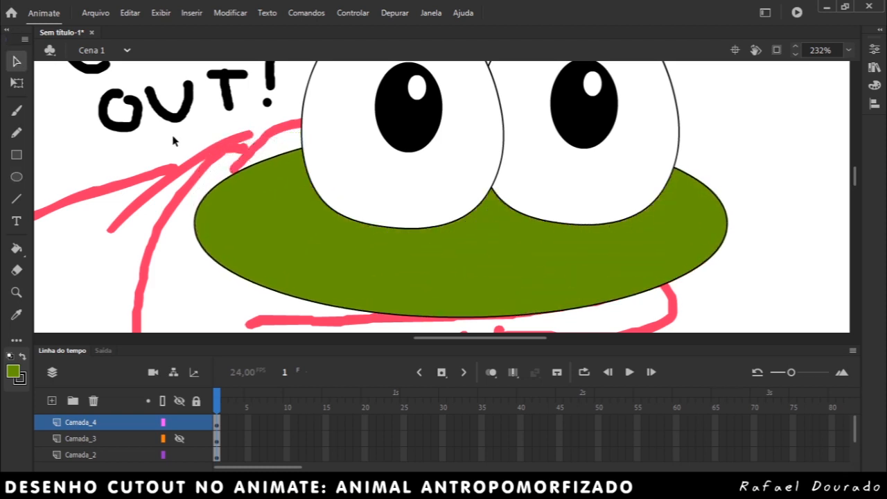
drag(277, 163, 261, 146)
scroll(524, 319, down, 2)
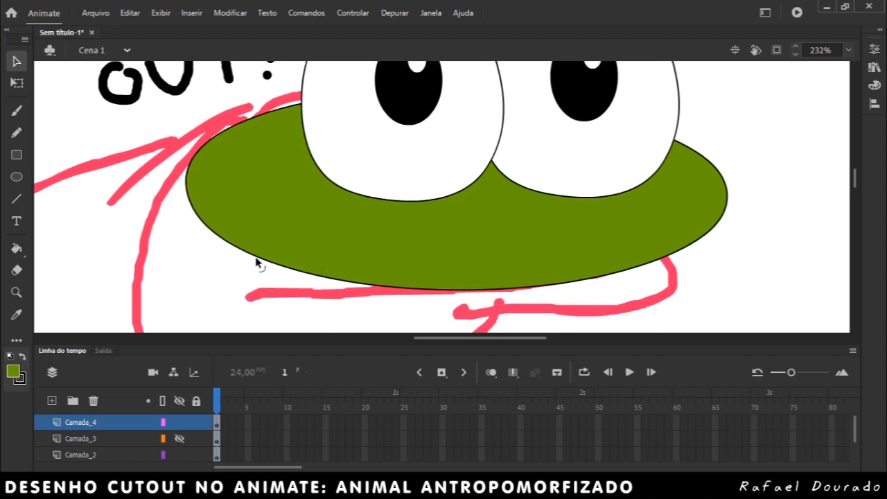
drag(261, 262, 225, 313)
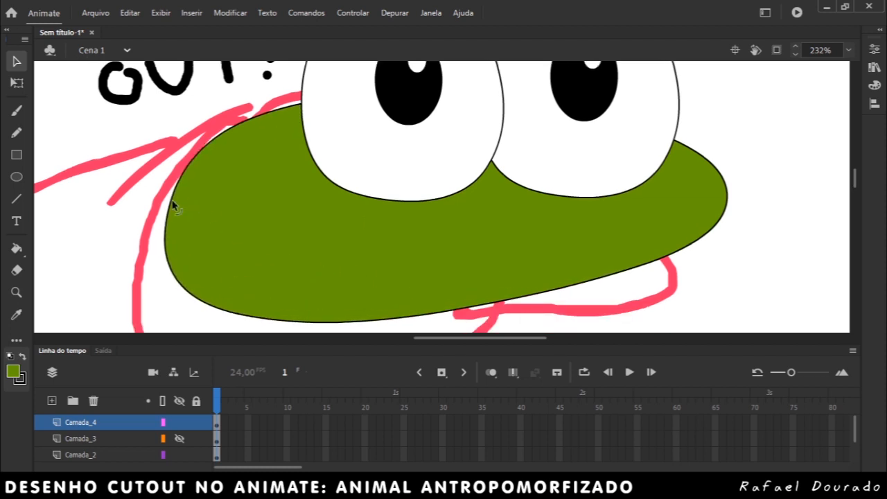
drag(173, 202, 154, 206)
Step: Reshape the head's lower edge and right tip to follow the sketched jaw and snout
scroll(429, 213, down, 4)
drag(410, 267, 469, 301)
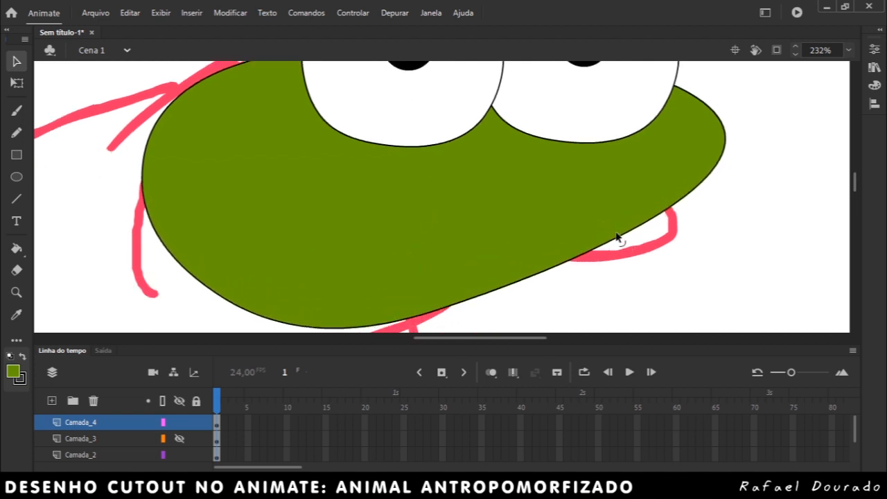
drag(617, 236, 637, 206)
drag(725, 139, 733, 139)
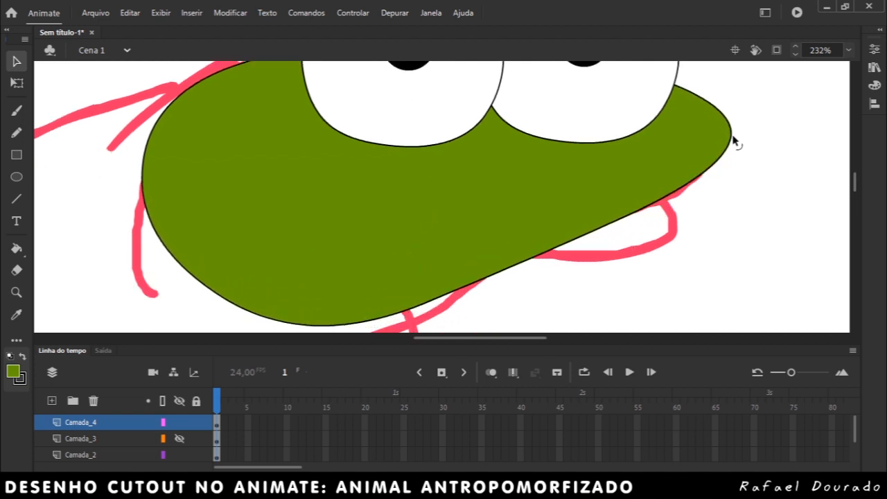
Step: Convert the head's fill and outline into a symbol named "sapo cabeca vazia" of type Gráfico
double_click(452, 224)
scroll(604, 252, up, 3)
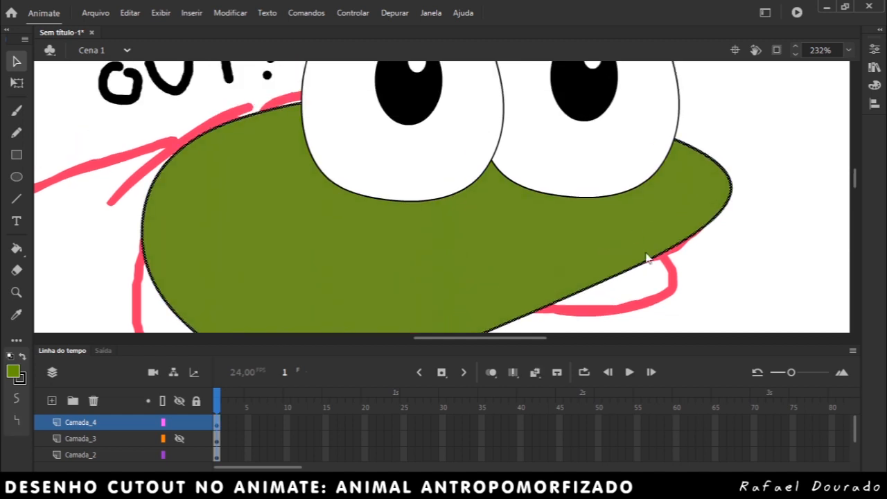
right_click(544, 239)
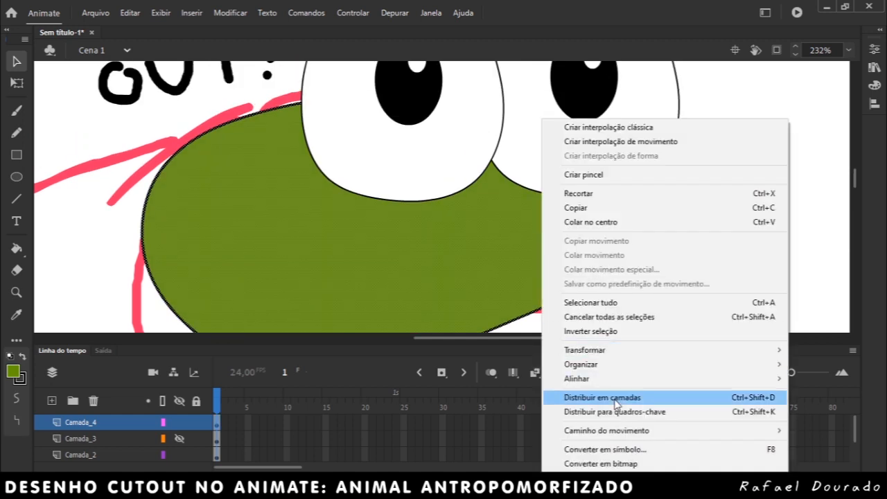
click(624, 449)
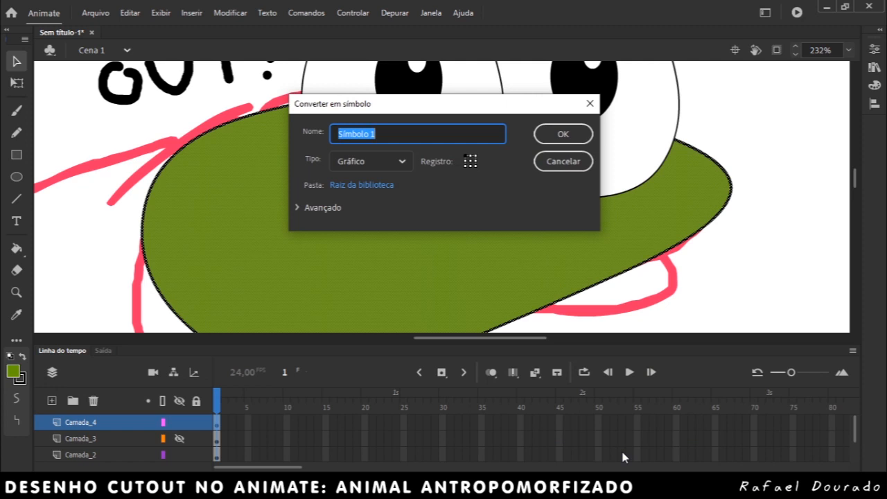
text(sapo cabeca vazia)
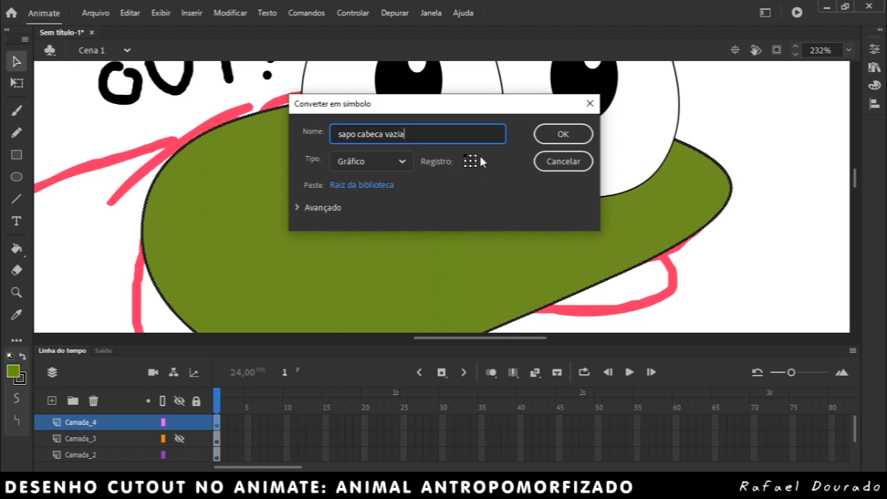
click(563, 134)
Step: Examine how the head symbol and the eyes are stacked by selecting them individually, ending with the left eye
scroll(728, 244, down, 1)
scroll(728, 244, up, 1)
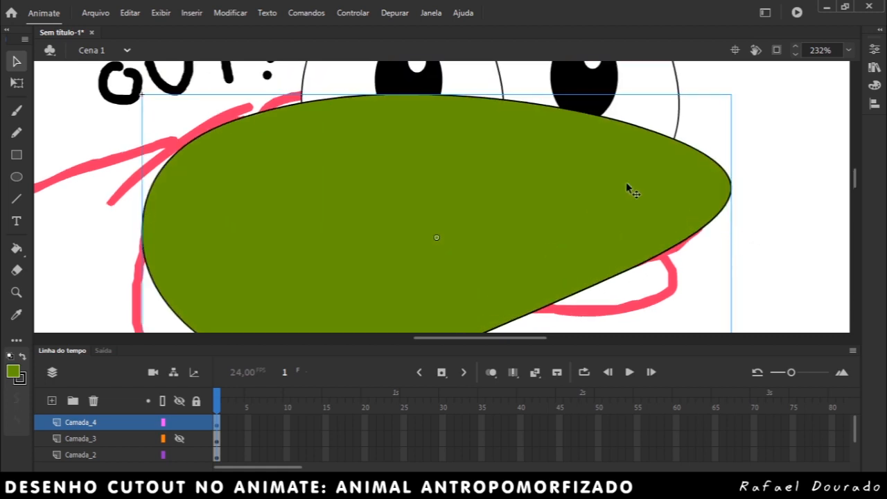
click(741, 160)
scroll(486, 201, up, 3)
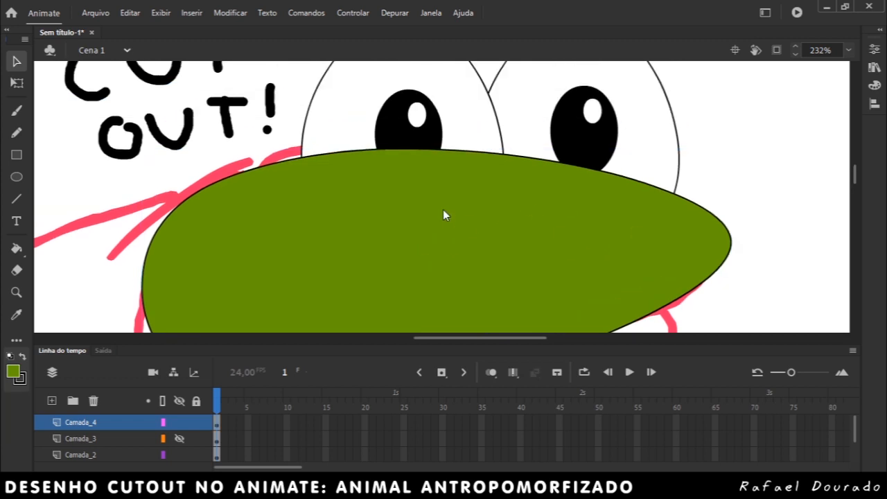
click(587, 181)
click(481, 164)
click(483, 235)
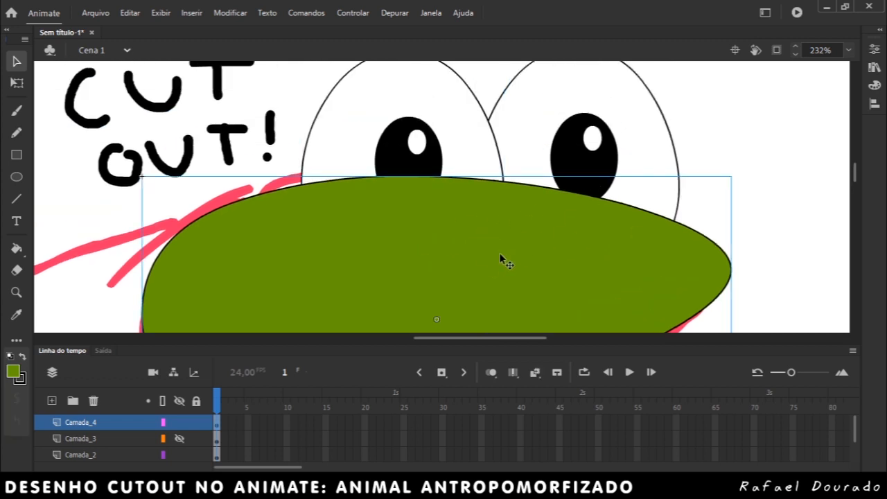
click(457, 147)
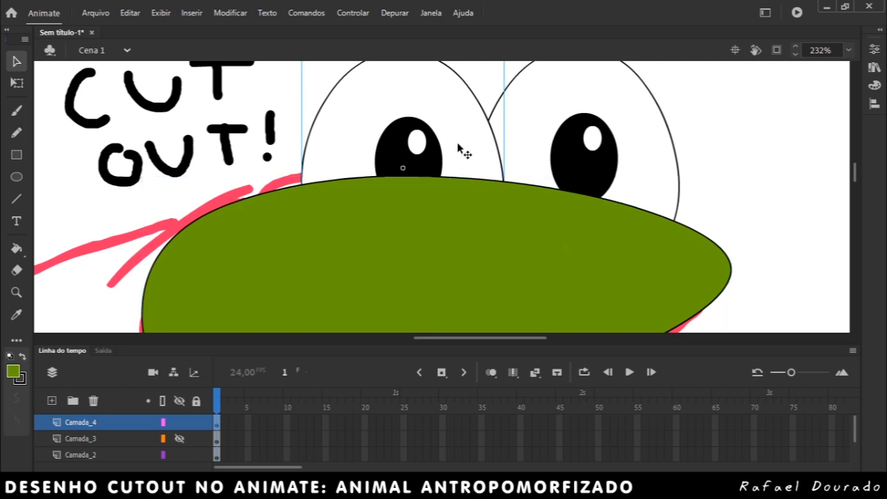
Step: Bring the frog's left eye symbol to the front of the green head and deselect it
right_click(458, 147)
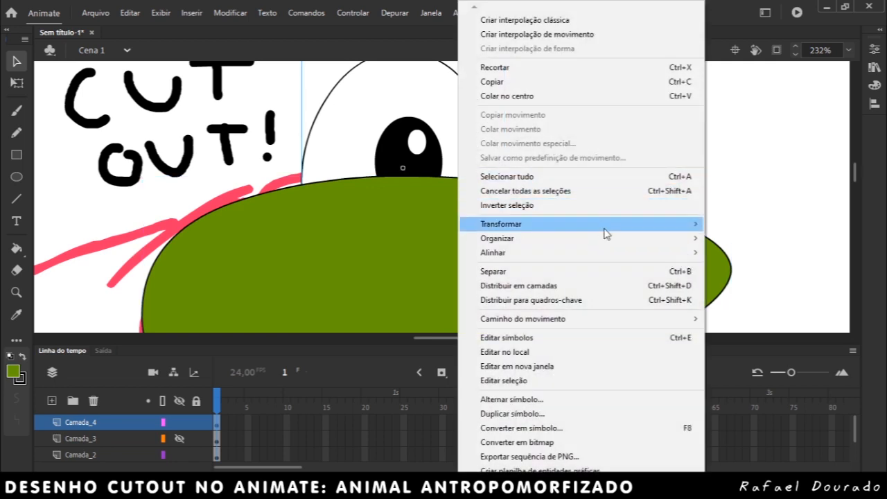
mouse_move(603, 243)
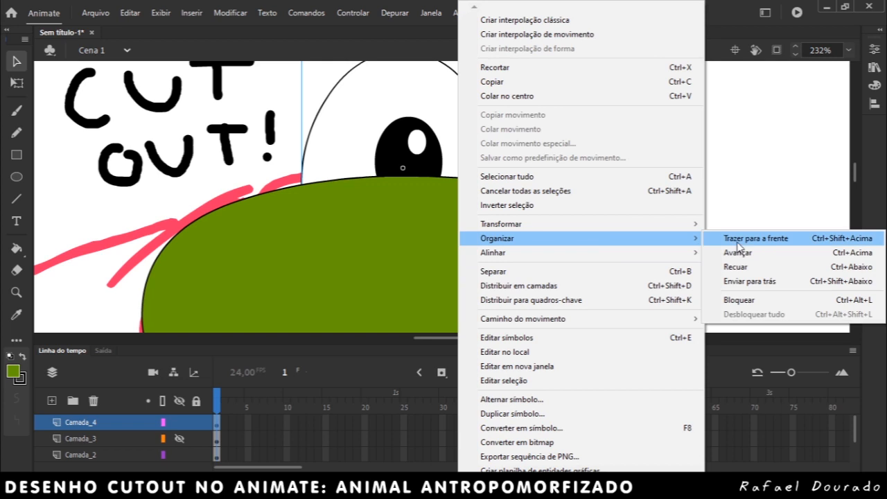
click(738, 241)
click(743, 174)
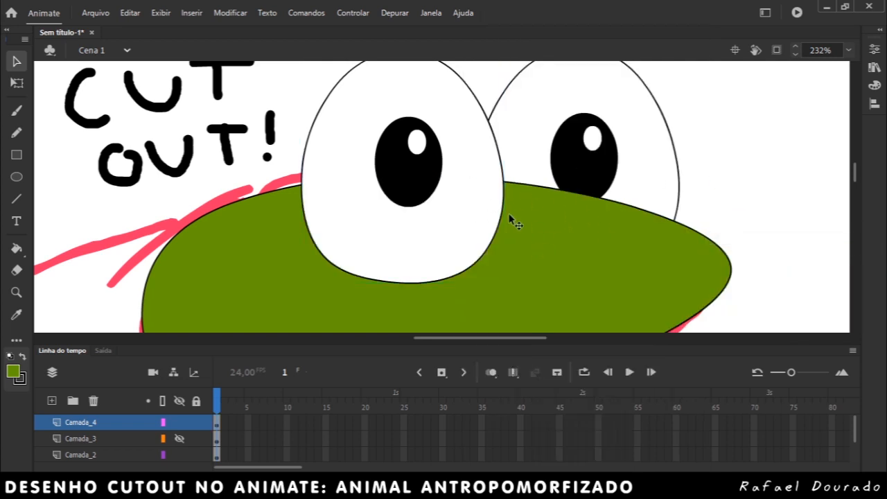
Step: Delete the handwritten "CUT OUT!" lettering beside the frog's eyes from Camada_4
click(117, 424)
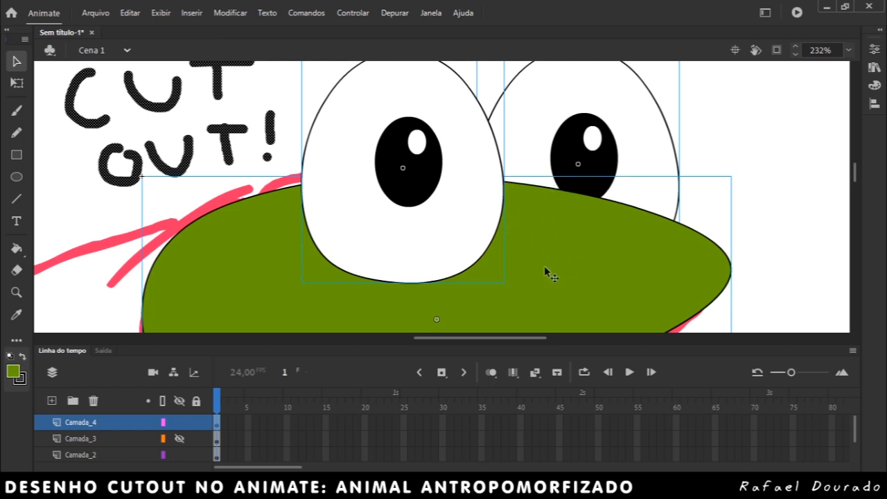
scroll(558, 260, down, 3)
scroll(565, 235, up, 6)
mouse_move(294, 108)
mouse_down()
mouse_move(71, 254)
mouse_move(34, 267)
mouse_up()
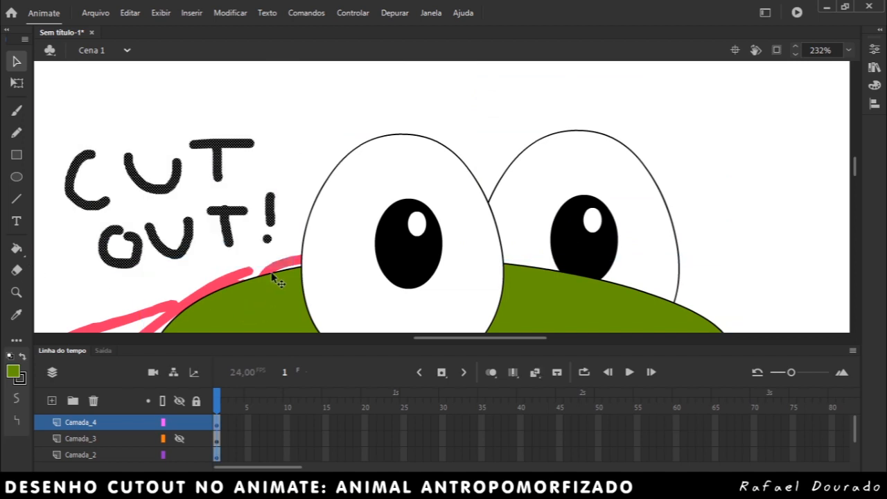
key(Delete)
mouse_move(161, 214)
mouse_down()
mouse_move(145, 239)
mouse_move(89, 280)
mouse_up()
key(Delete)
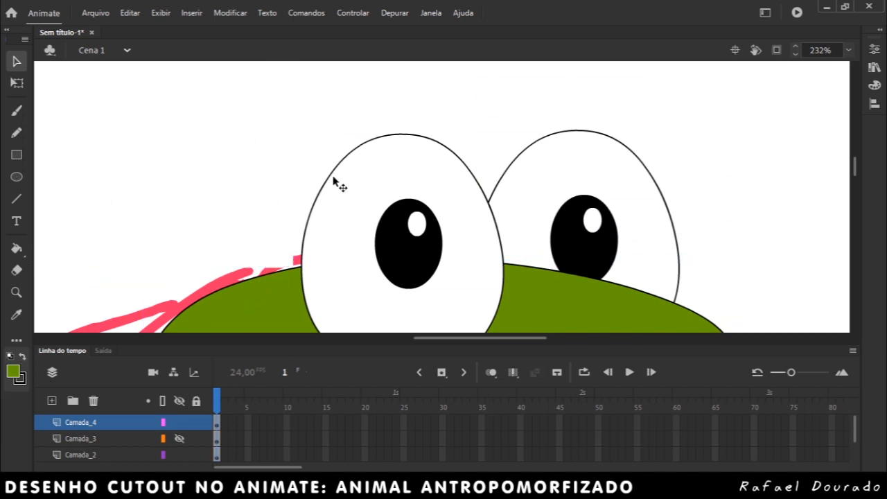
Step: Distribute the head and both eye symbols of Camada_4 into separate layers
scroll(334, 177, down, 2)
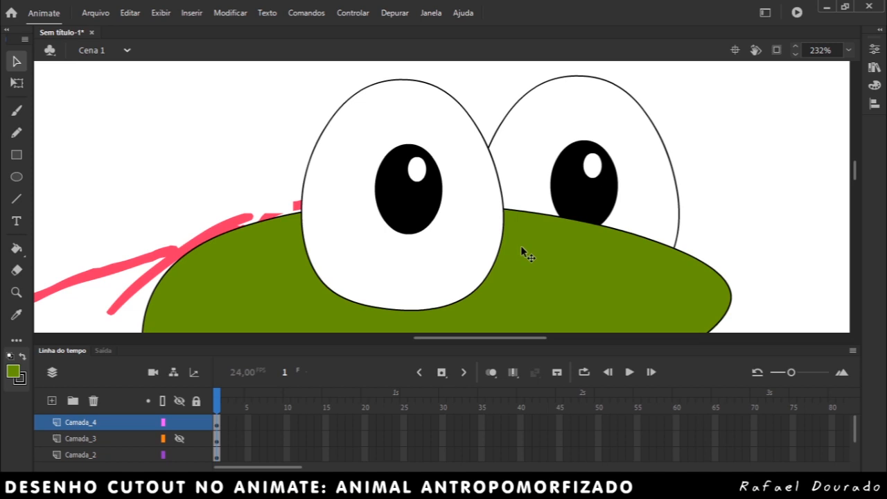
click(124, 427)
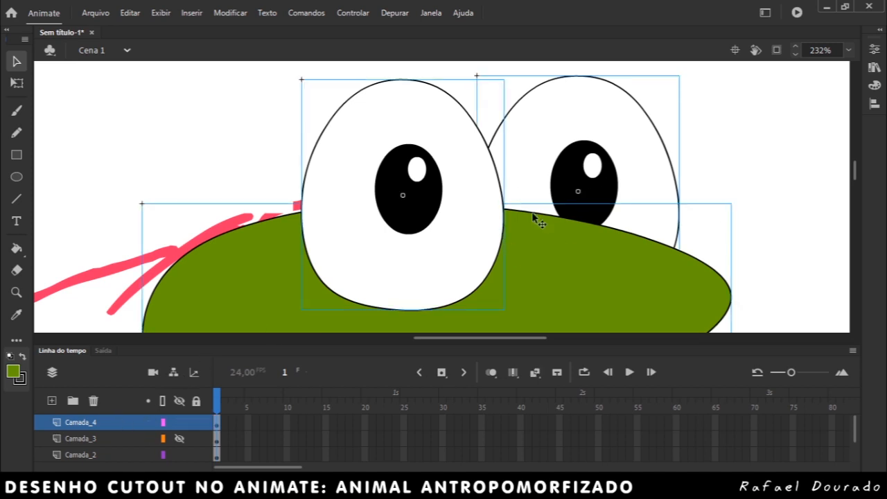
scroll(541, 269, up, 2)
right_click(537, 266)
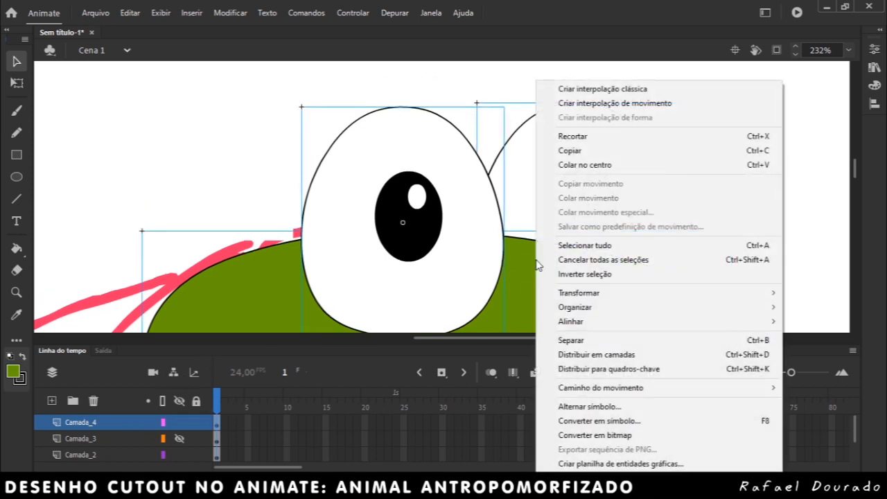
click(606, 354)
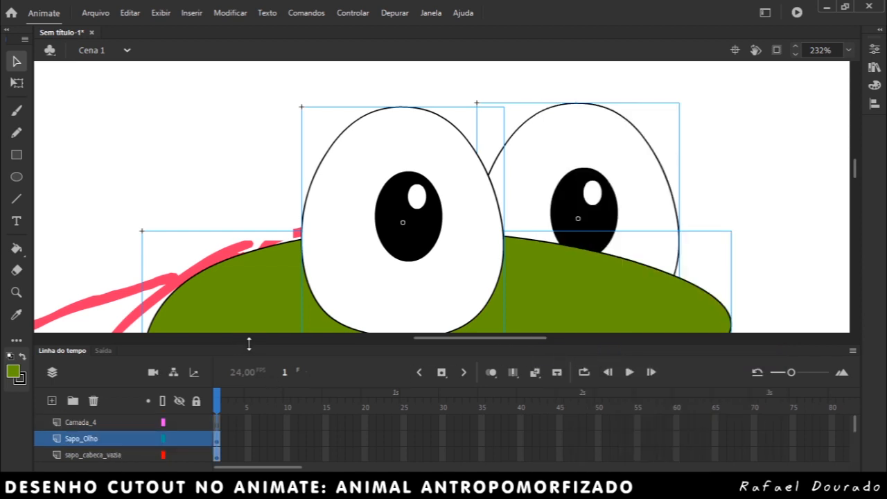
Step: Enlarge the timeline and examine which body part each of the new Sapo_Olho and sapo_cabeca_vazia layers holds
drag(249, 344, 253, 202)
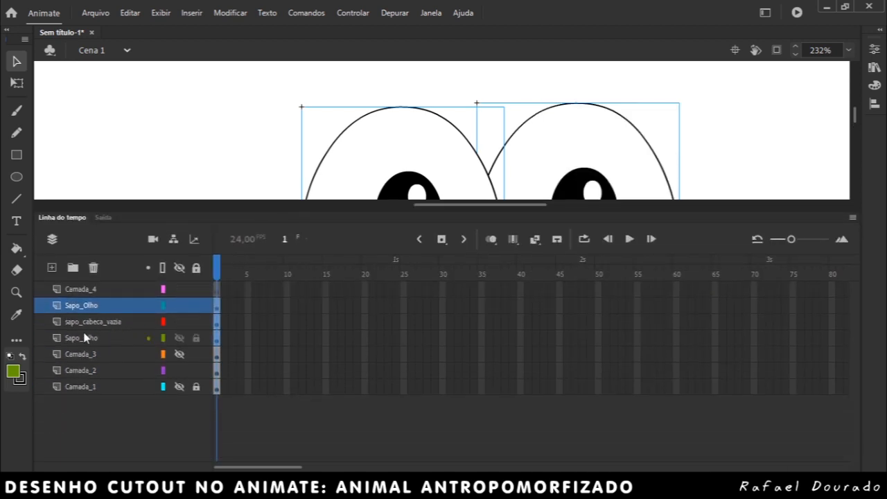
click(848, 50)
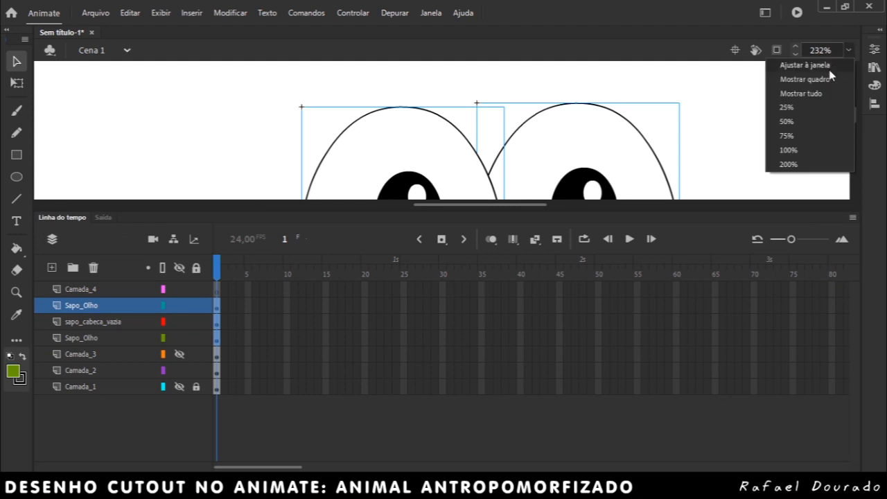
click(801, 93)
key(z)
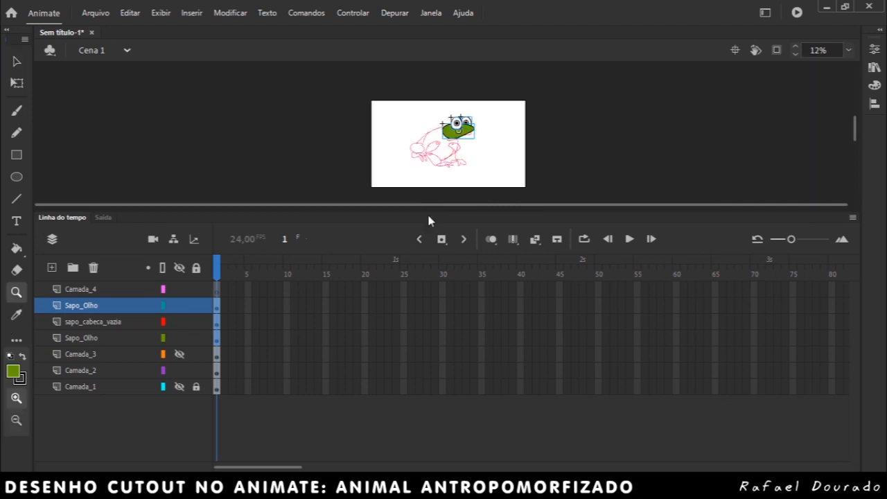
drag(441, 113, 492, 154)
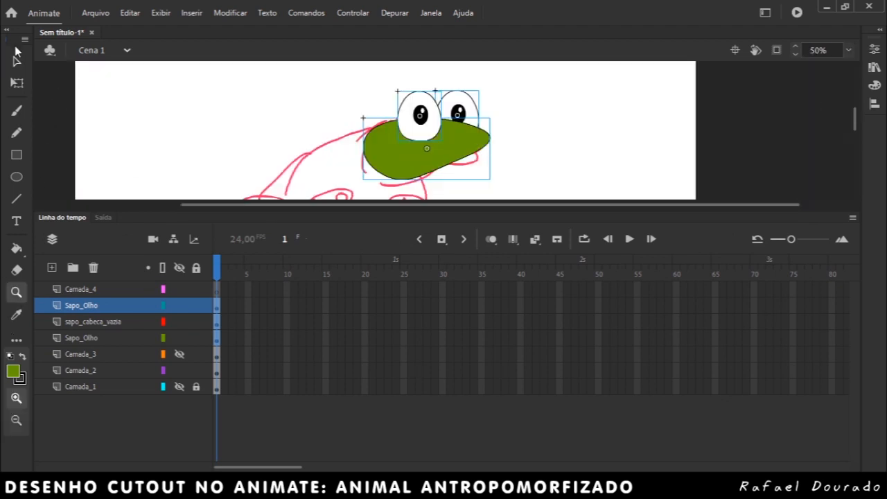
click(17, 61)
click(248, 158)
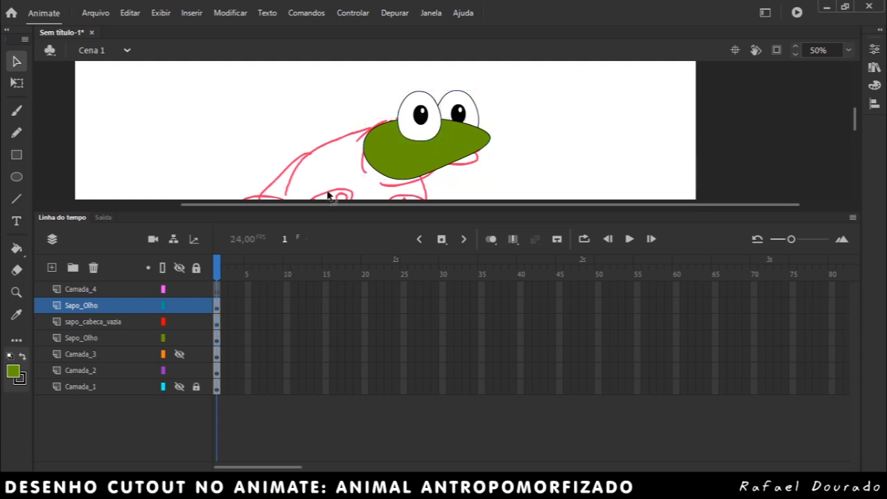
click(97, 322)
click(96, 337)
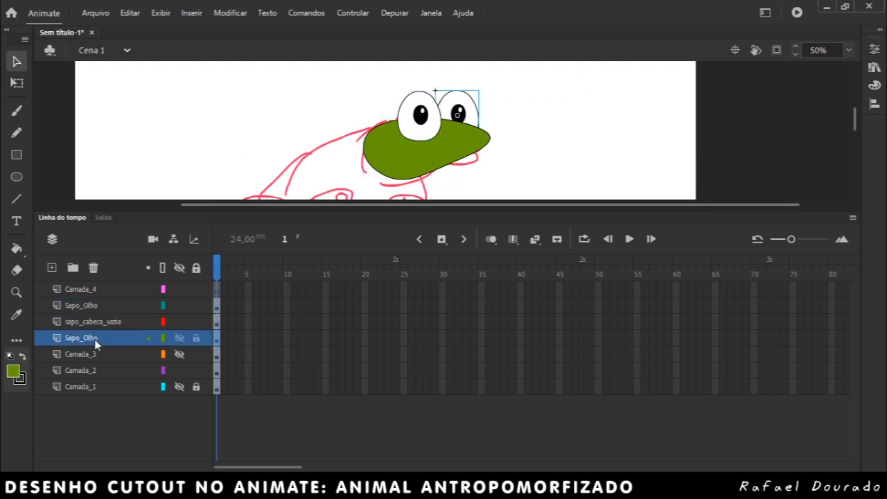
click(98, 305)
click(99, 337)
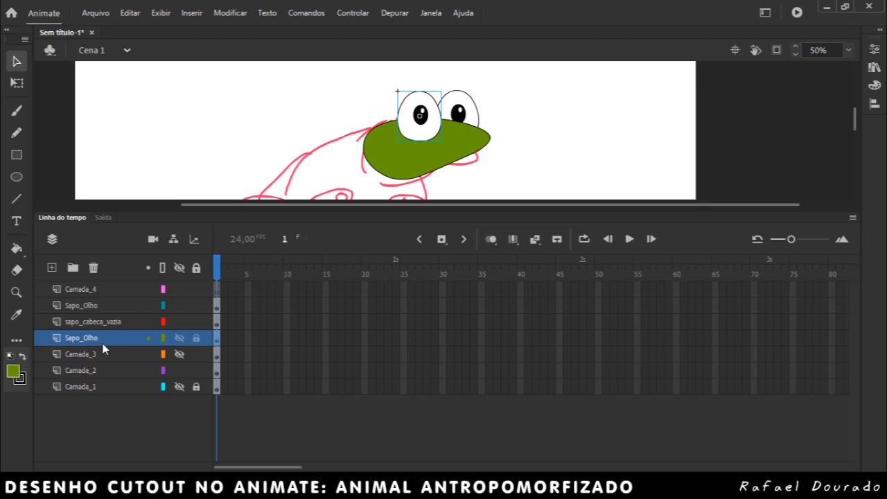
click(104, 306)
click(104, 323)
click(105, 338)
click(105, 321)
click(105, 306)
Step: Delete the empty Camada_4 layer
click(105, 293)
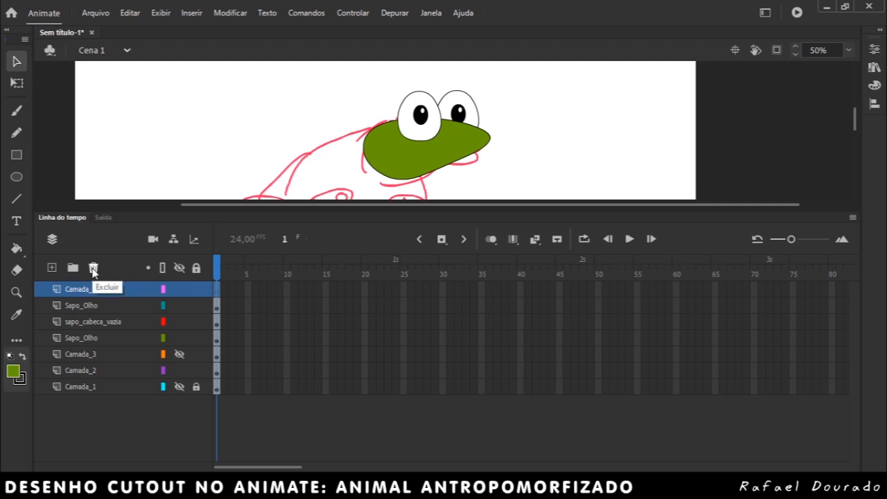
click(93, 267)
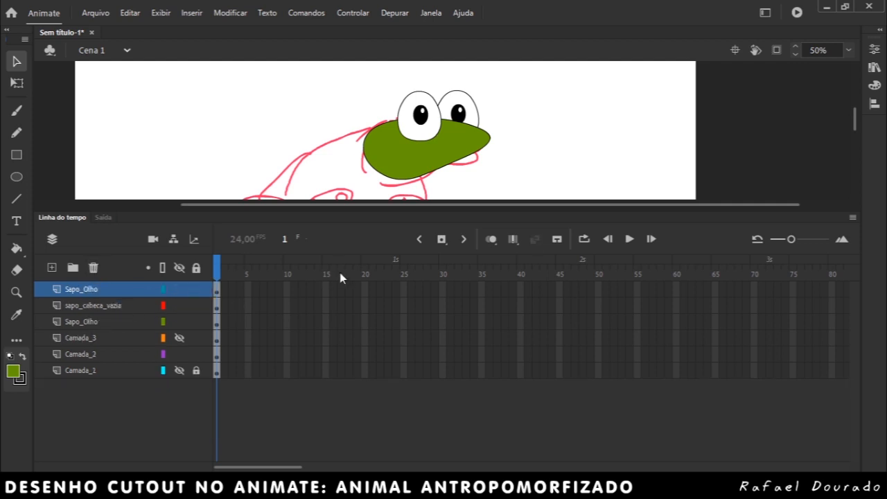
Step: Examine the remaining layers Camada_1, Camada_2 and Camada_3, and which layers the head and eyes on the stage belong to
click(101, 354)
click(103, 369)
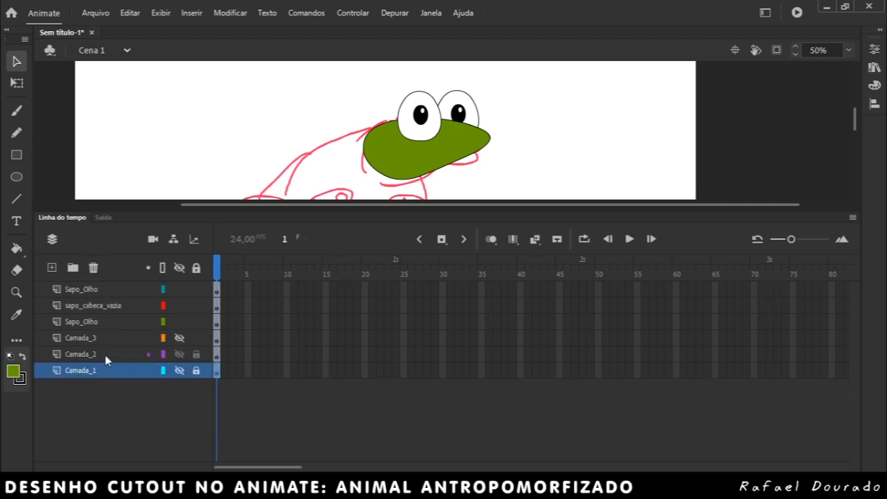
click(105, 355)
click(106, 340)
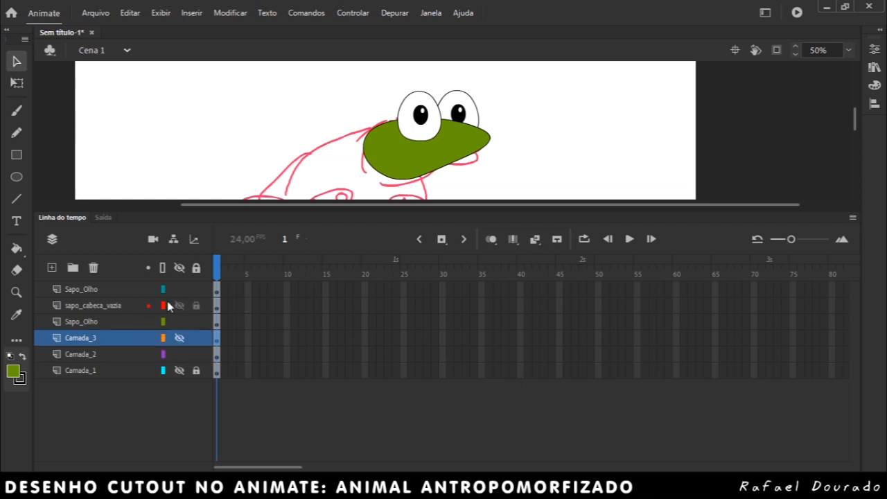
click(435, 132)
click(473, 115)
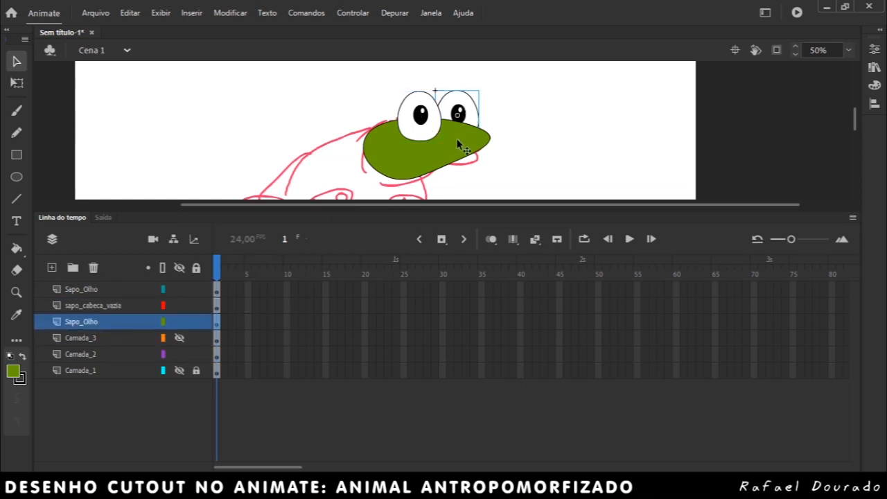
click(464, 147)
click(570, 132)
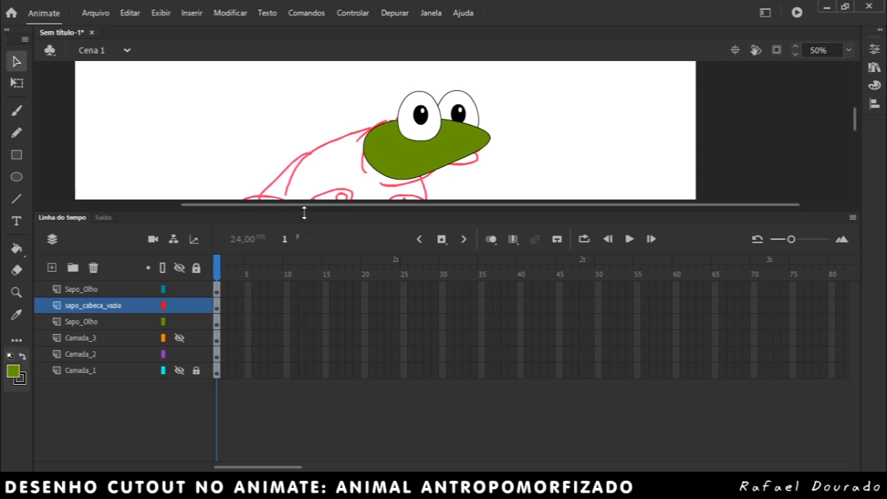
Step: Shrink the timeline to reveal the whole frog sketch and add a new layer at the top of the layer stack
drag(302, 213, 313, 324)
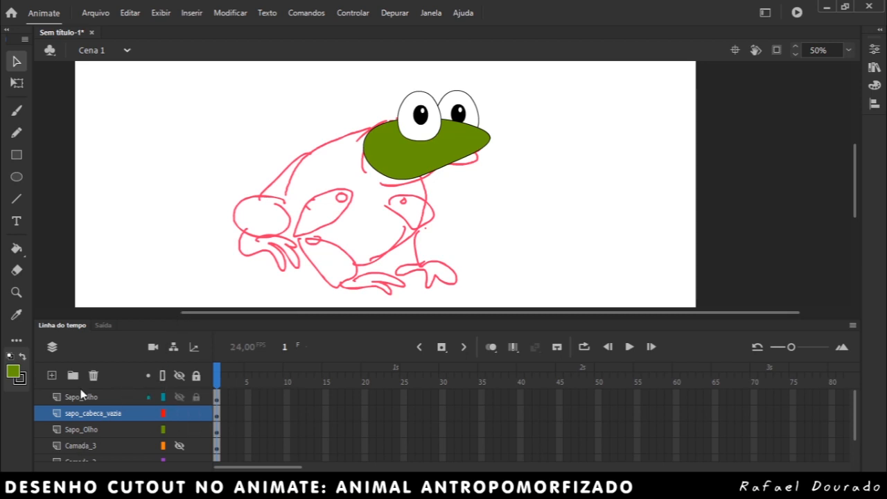
click(52, 375)
drag(128, 416, 128, 392)
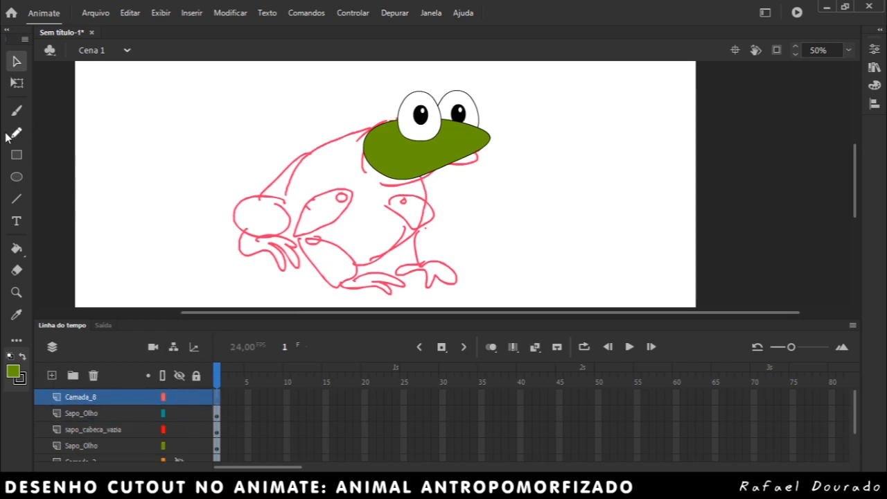
Step: Draw a large green circle over the sketched body and bend its left, right and upper edges to follow the sketch
click(16, 177)
drag(294, 133, 432, 268)
click(16, 61)
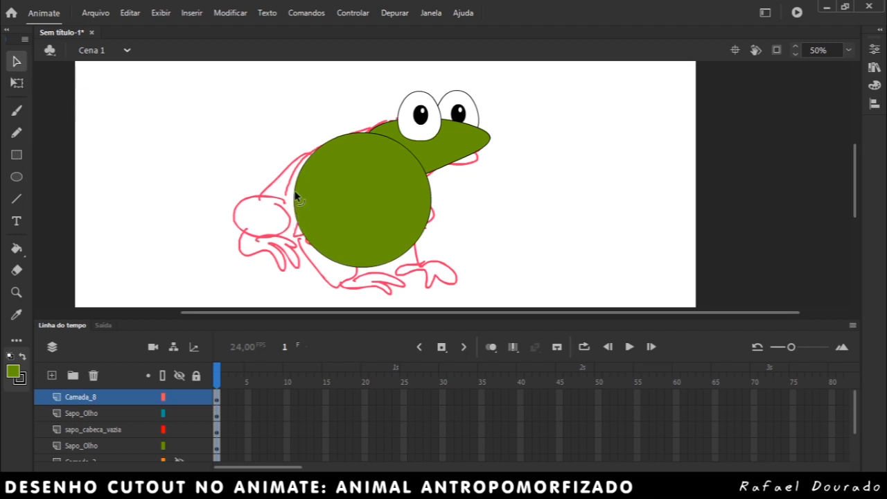
drag(295, 197, 283, 198)
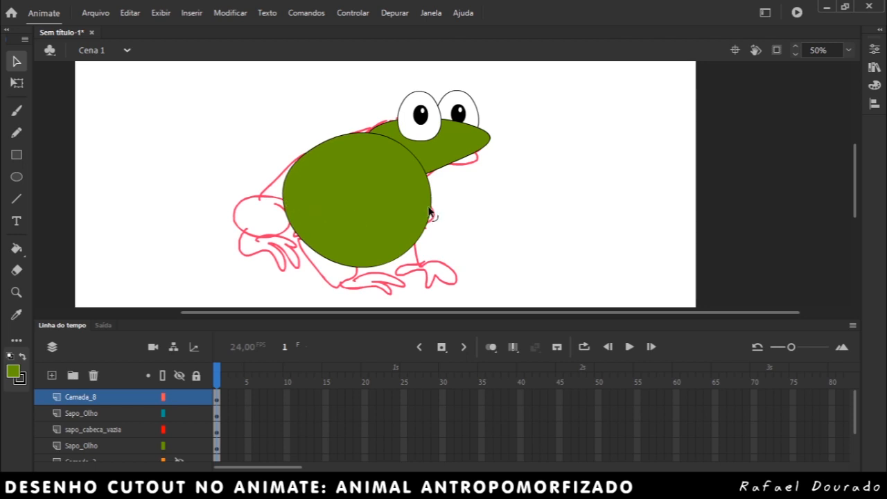
drag(430, 208, 421, 197)
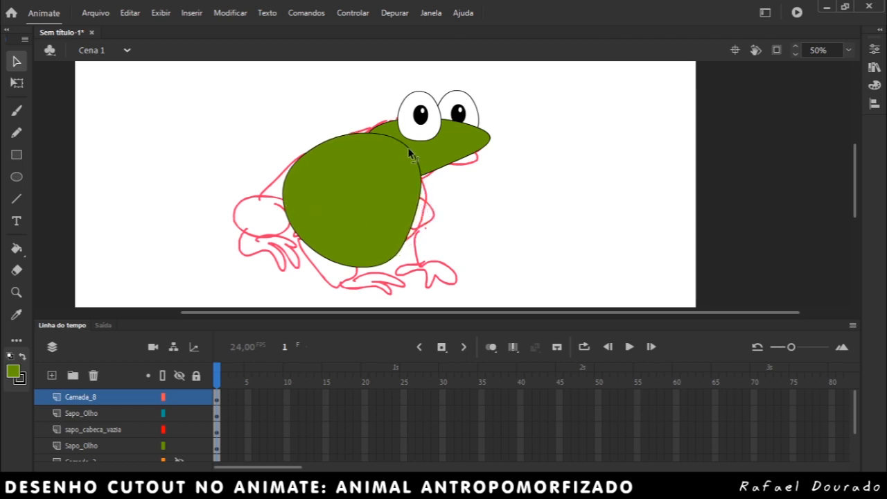
drag(353, 139, 364, 134)
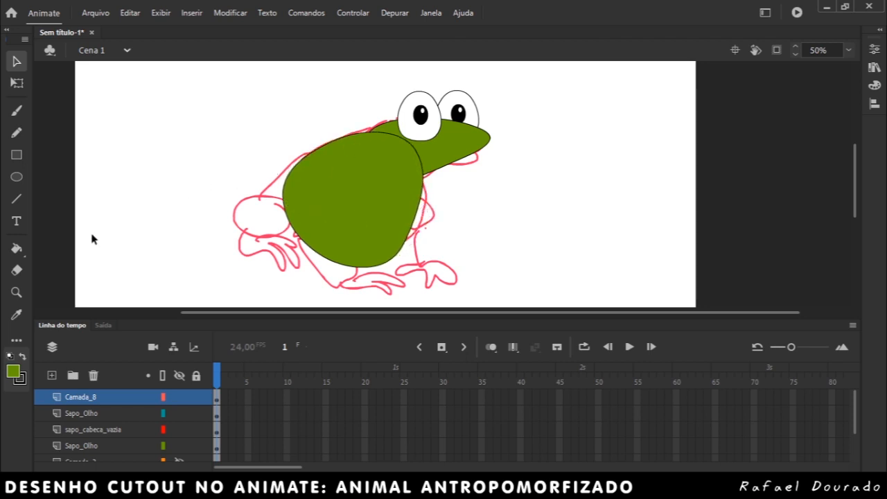
Step: Magnify the screen to 200% and draw a small green test circle with object drawing on, in the empty area behind the frog
click(18, 177)
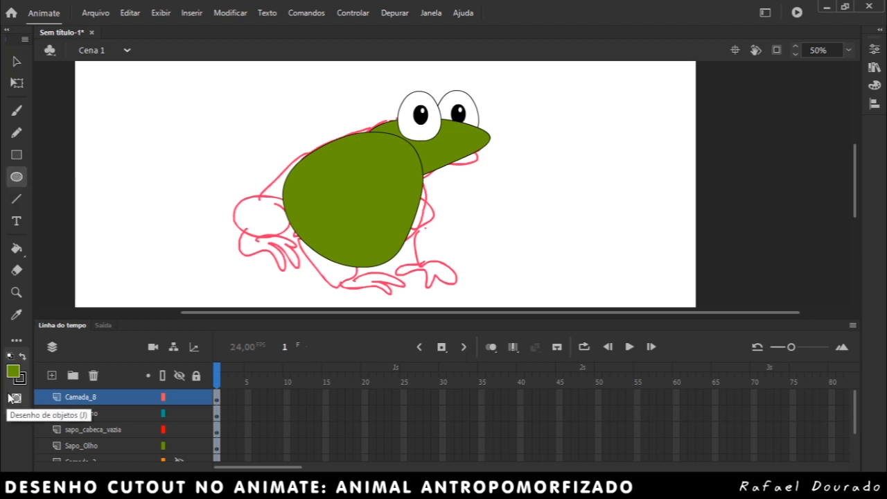
key(ctrl+minus)
key(ctrl+equal)
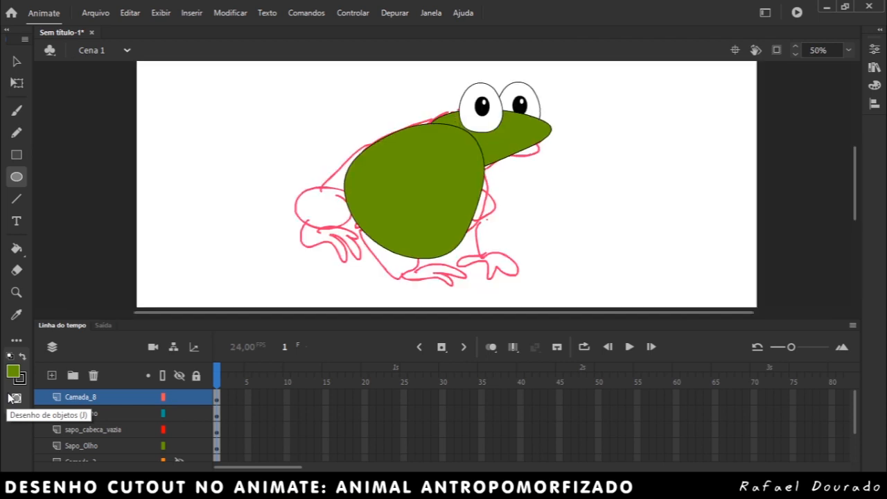
key(super+plus)
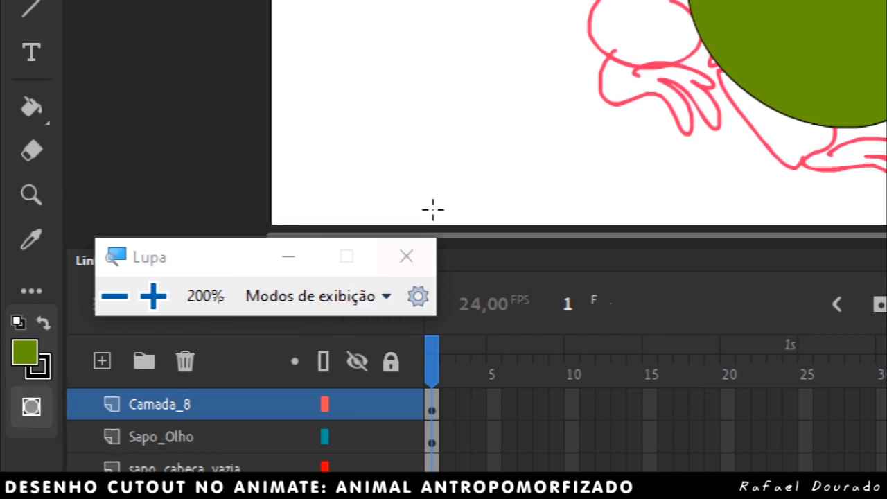
drag(319, 83, 436, 196)
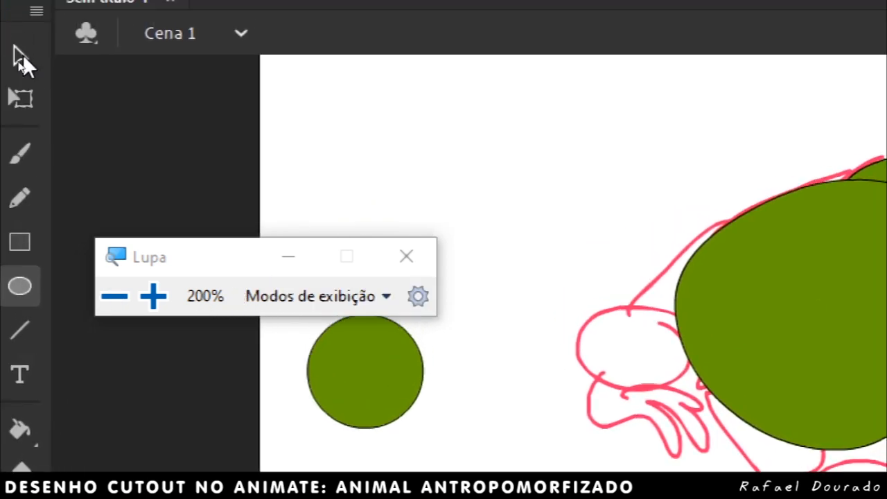
Step: Try moving the small test circle as a single object, and undo the move
click(22, 55)
drag(360, 152, 451, 176)
click(412, 133)
drag(416, 142, 358, 135)
key(ctrl+z)
click(455, 161)
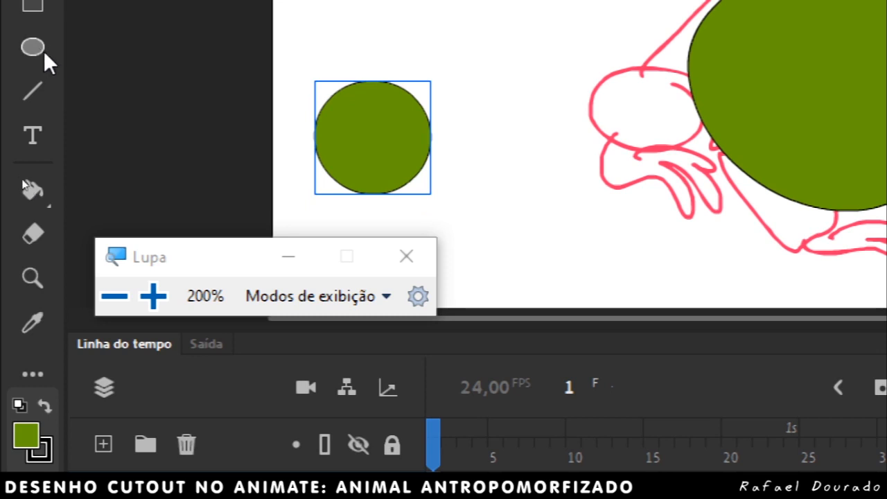
Step: Draw a second small green circle overlapping the lower-right part of the first test circle
click(25, 64)
drag(373, 127, 475, 221)
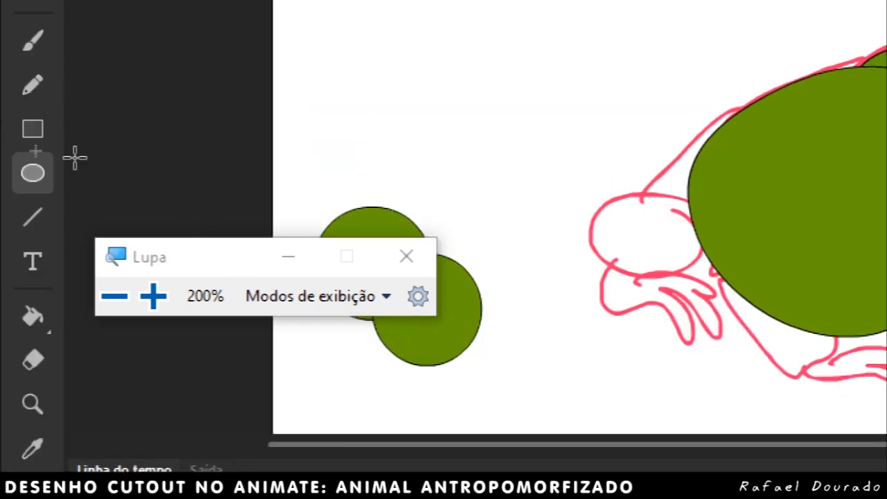
Step: Move the two object-drawn test circles over each other and apart again to show that they stay separate
click(26, 23)
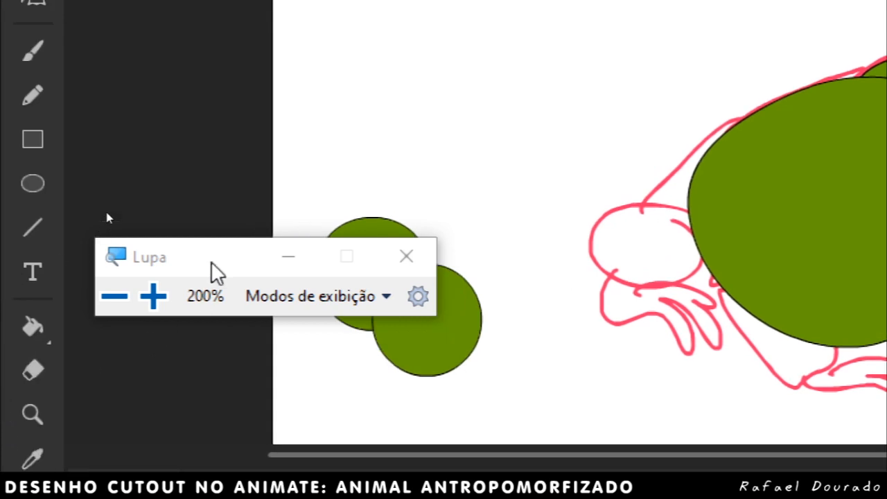
drag(219, 246, 240, 97)
drag(456, 331, 541, 348)
drag(377, 292, 433, 350)
drag(527, 336, 467, 287)
drag(407, 383, 311, 376)
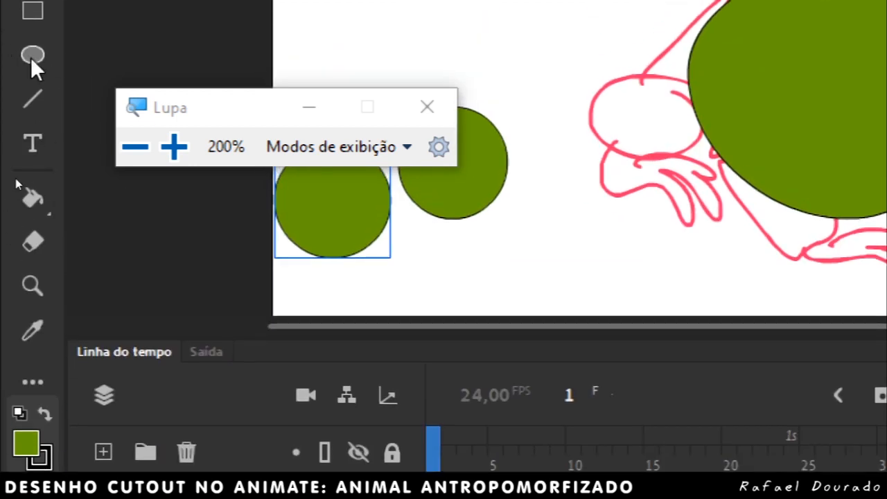
Step: Draw two small overlapping green test circles with object drawing off, beside the first pair
click(30, 58)
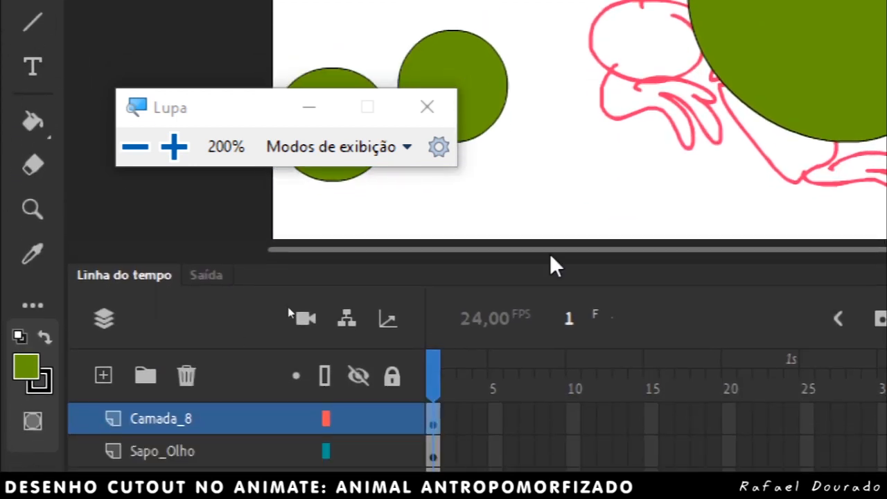
drag(494, 155, 586, 237)
drag(540, 125, 619, 208)
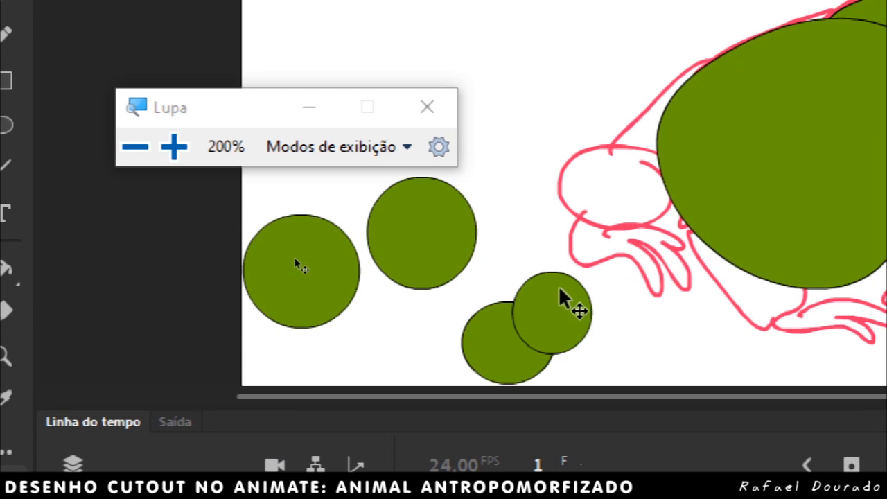
Step: Pull the fills of the merge-drawn test circles out of their outlines and move them together as one joined shape
drag(559, 323, 660, 350)
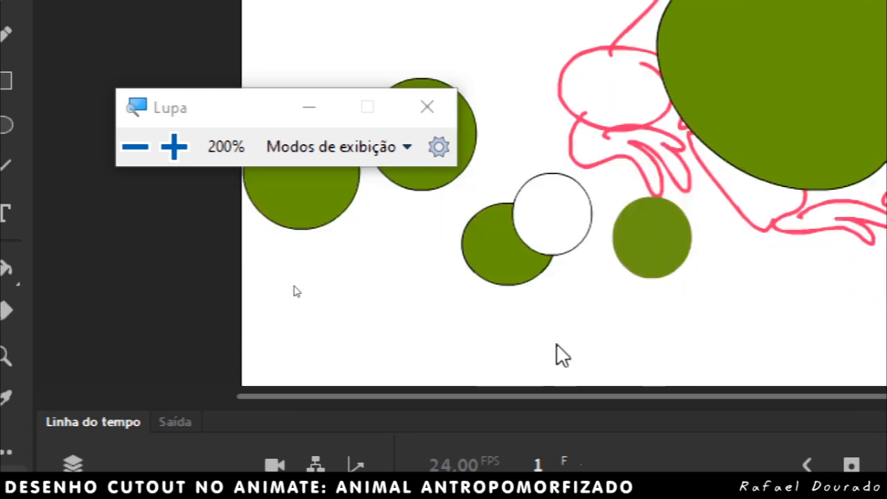
click(507, 323)
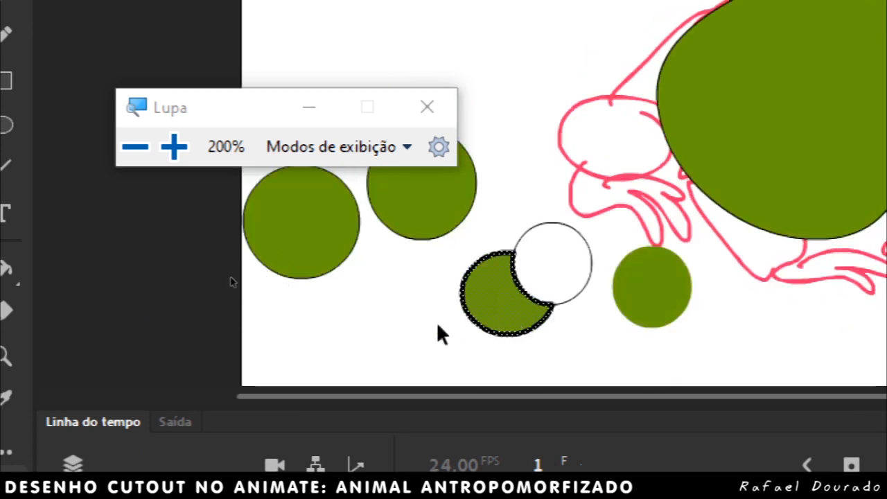
drag(510, 321, 687, 338)
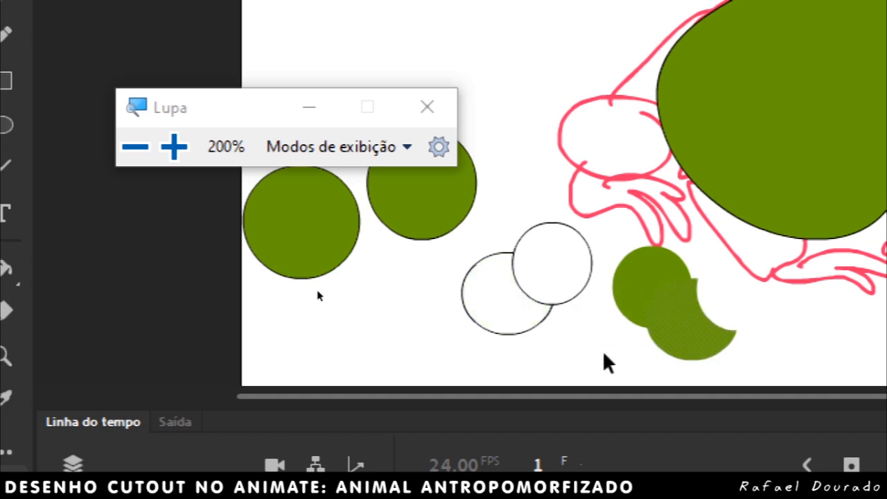
drag(651, 314, 609, 298)
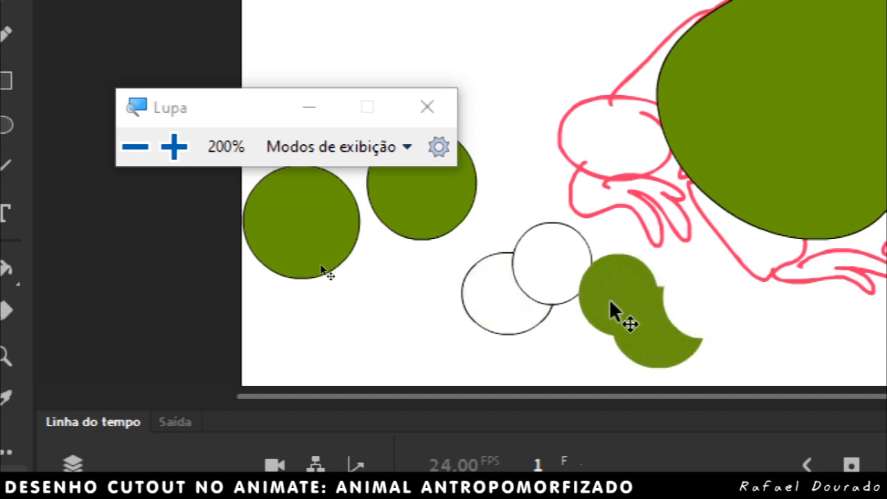
Step: Delete the leftover outlines and the joined fill of the merge-drawn test circles
click(551, 305)
double_click(550, 306)
key(Delete)
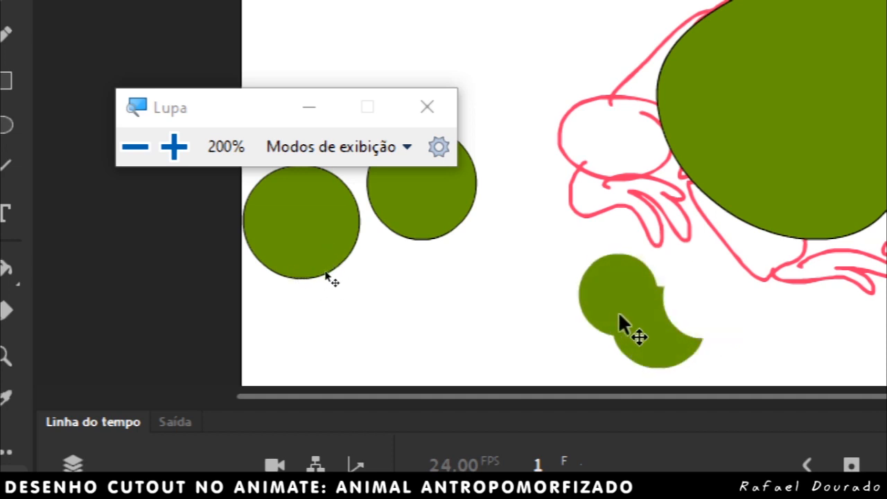
key(Delete)
Step: Overlap the two object-drawn test circles again and shift the one behind
click(411, 222)
drag(411, 222, 362, 269)
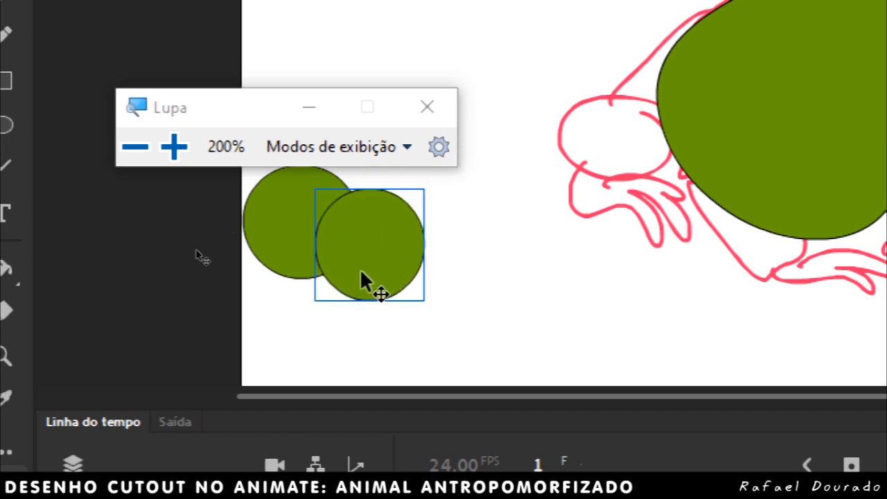
drag(281, 258, 314, 242)
scroll(486, 303, up, 1)
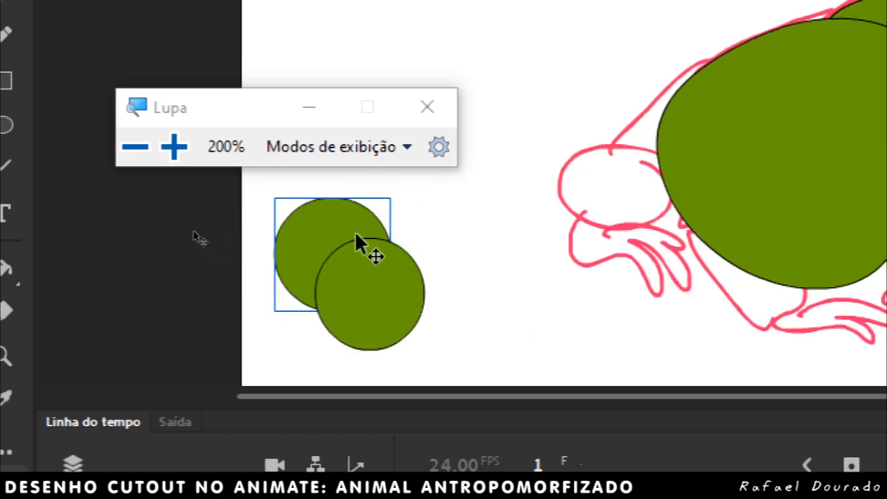
Step: Delete both remaining test circles and close the screen magnifier
key(Delete)
click(367, 278)
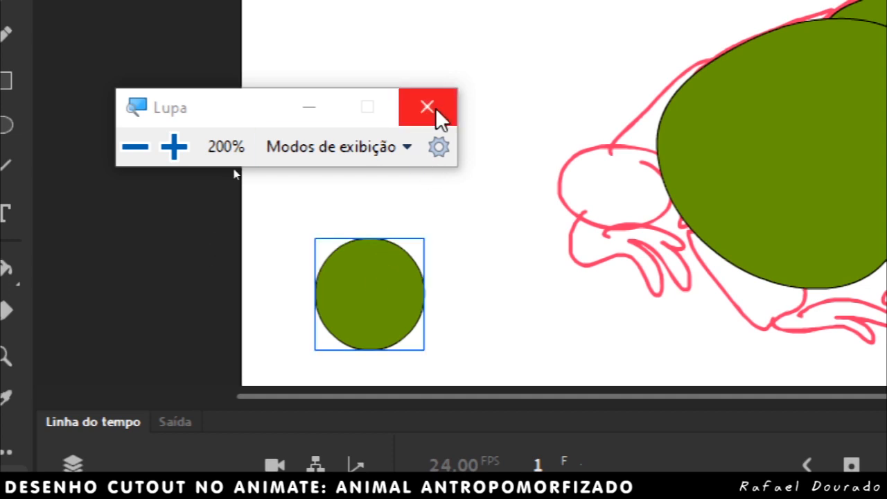
key(Delete)
click(437, 106)
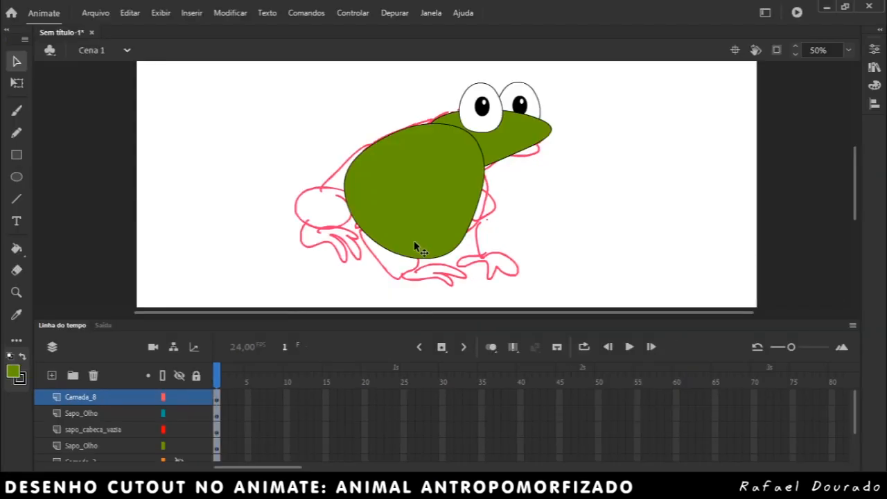
Step: Convert the green body's fill and outline into a Graphic symbol named "sapo corpo"
click(414, 214)
double_click(415, 215)
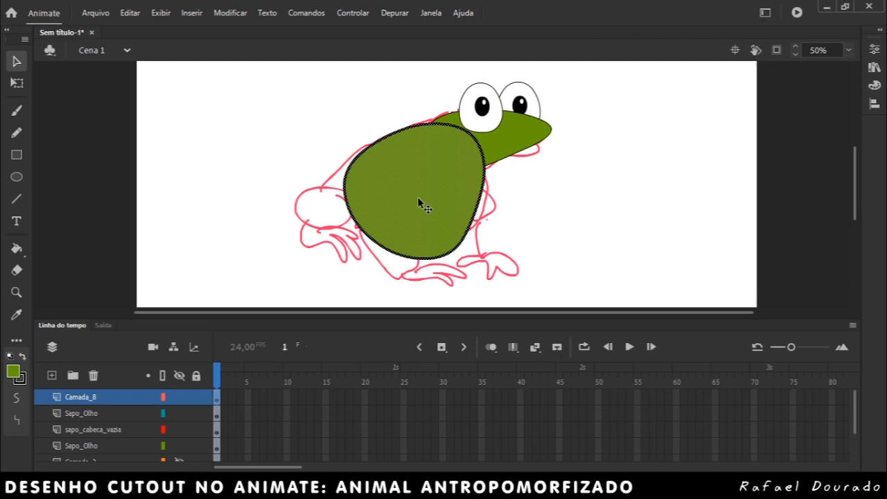
right_click(420, 186)
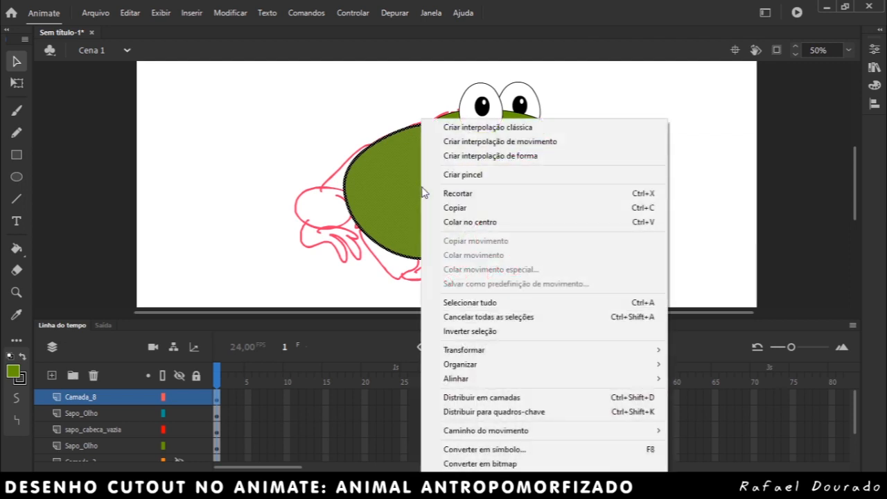
click(481, 455)
text(sapo corpo)
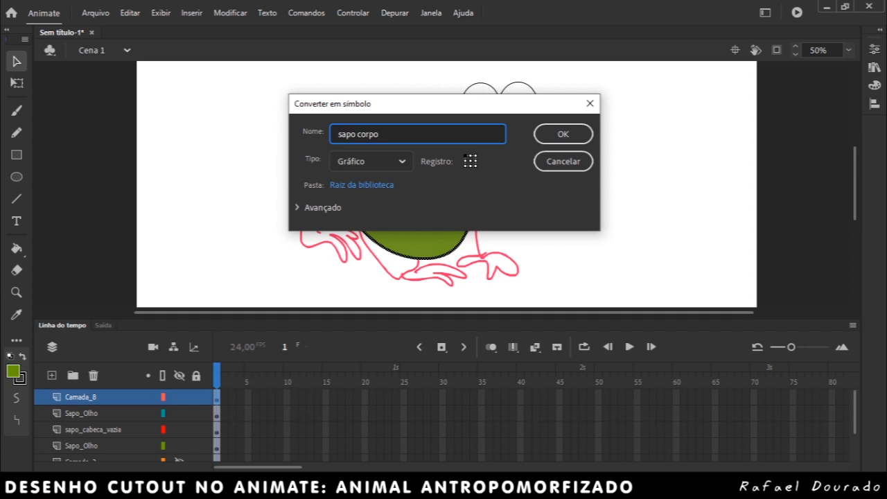
click(563, 134)
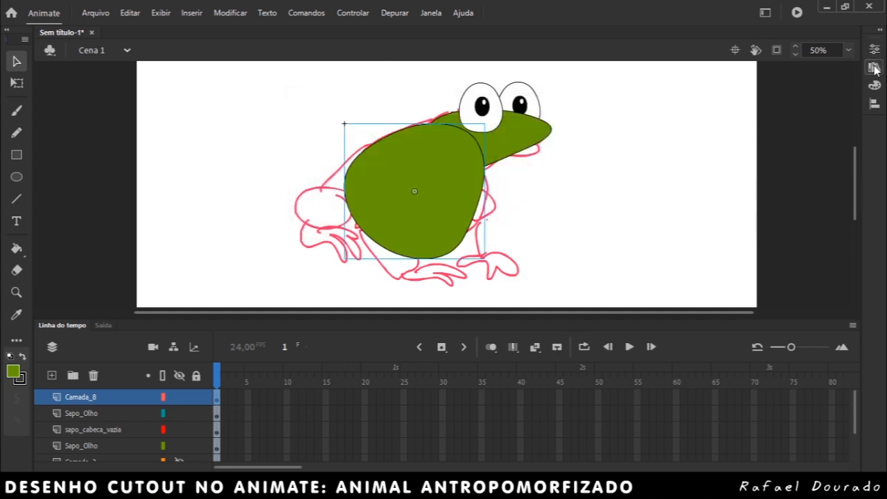
Step: Check the symbols and the toad bitmap stored in the document's library
click(874, 67)
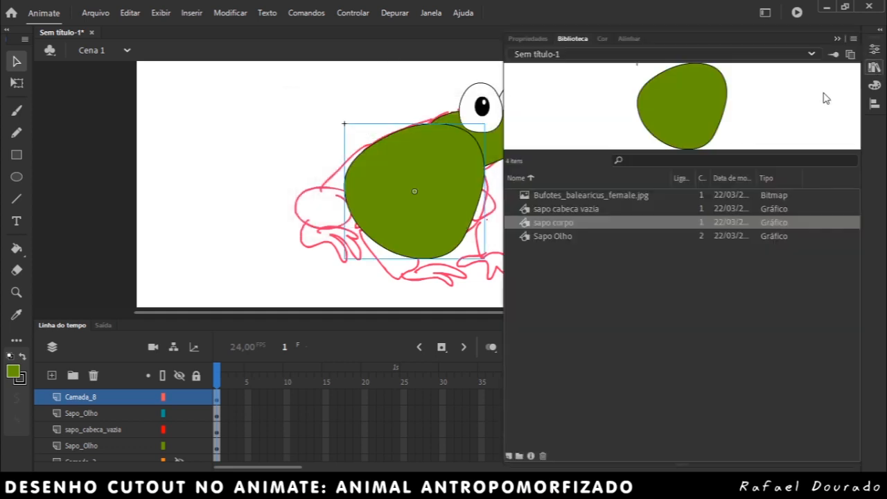
click(527, 209)
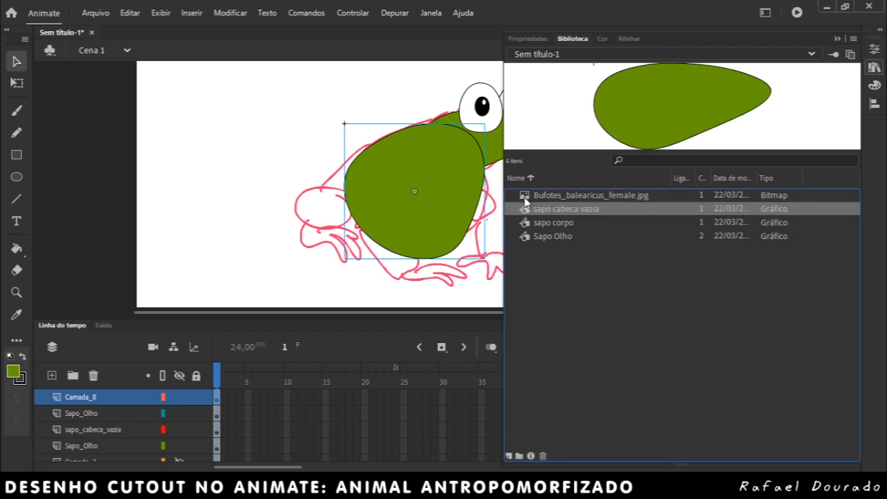
click(528, 196)
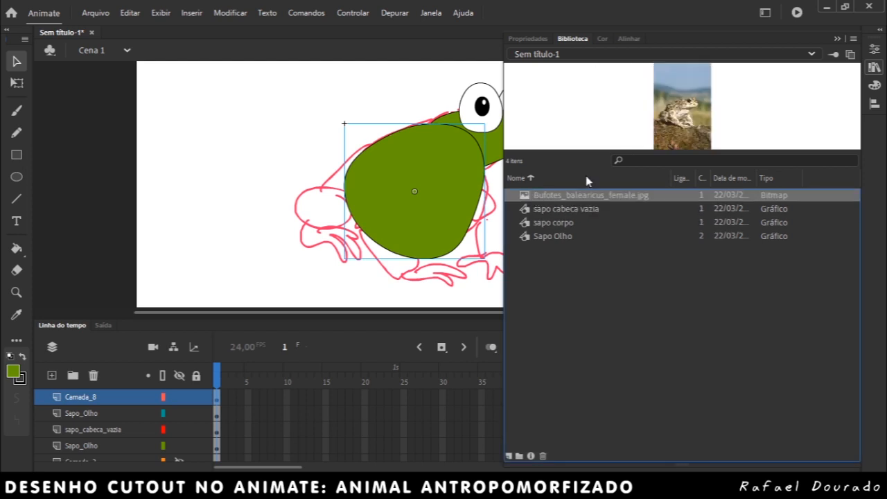
click(530, 214)
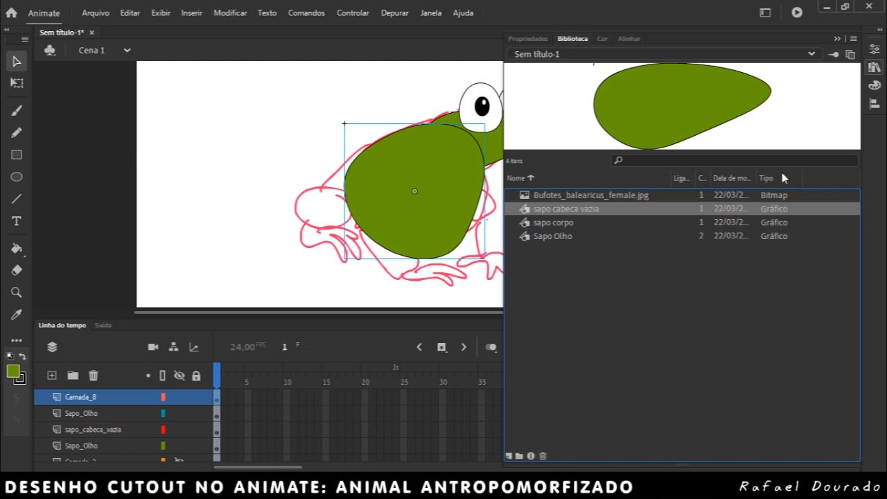
click(837, 39)
click(448, 213)
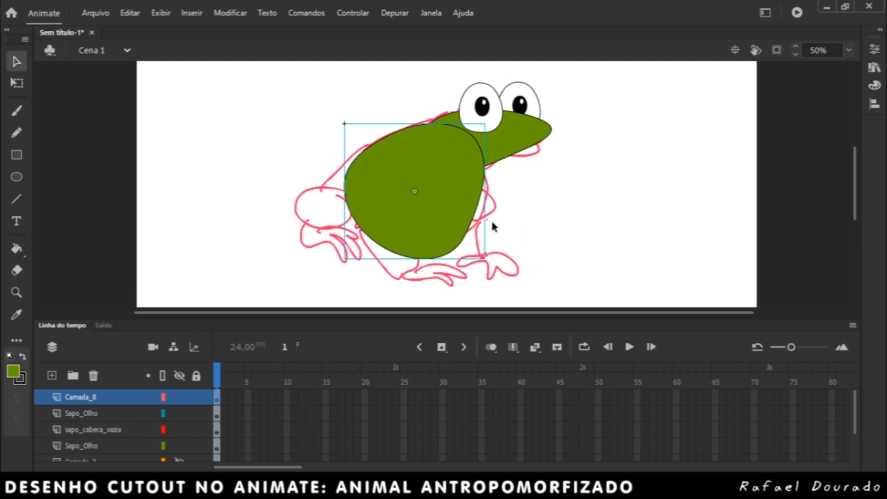
Step: Show layer Camada_8 as outlines and nudge the body slightly against the sketch
click(17, 292)
drag(305, 145, 565, 294)
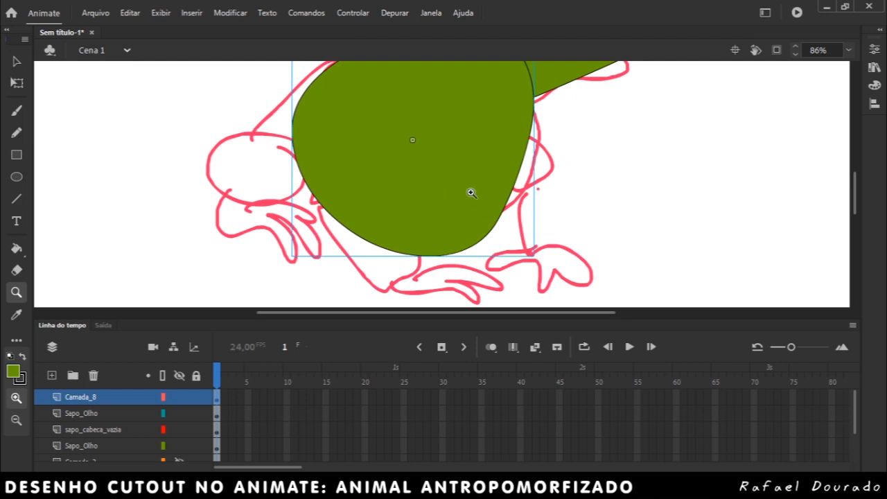
click(164, 397)
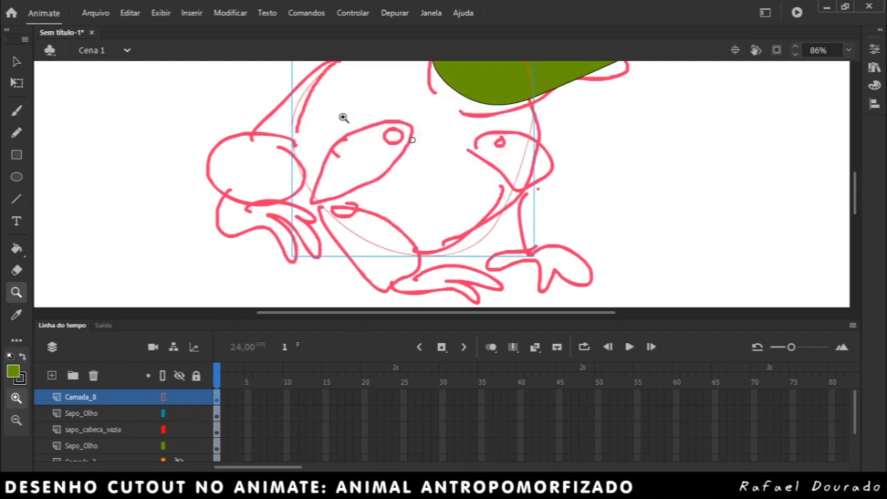
click(341, 117)
click(16, 61)
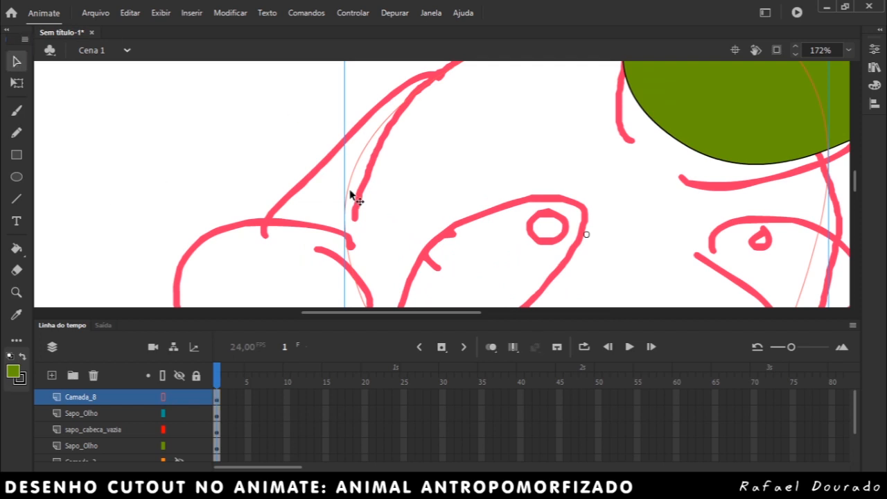
mouse_move(352, 175)
mouse_down()
mouse_move(225, 175)
mouse_move(355, 175)
mouse_up()
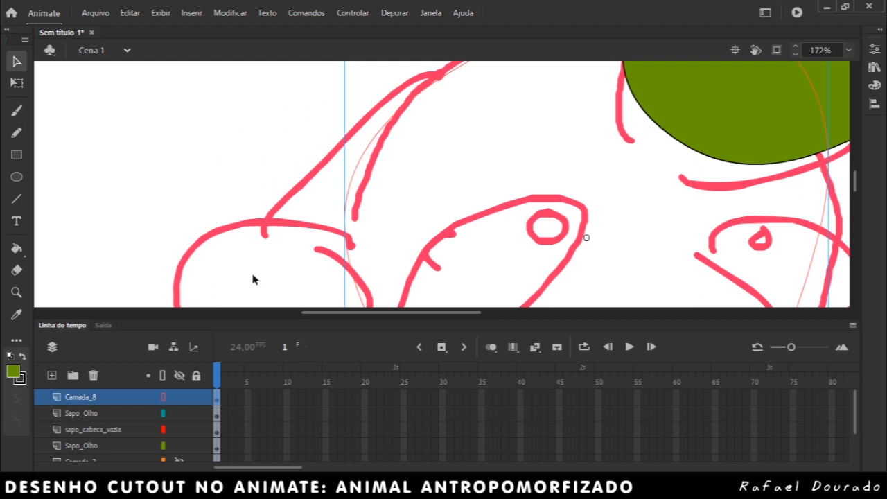
Step: Add a new layer above Camada_8 and draw a green oval over the sketched upper arm
click(51, 375)
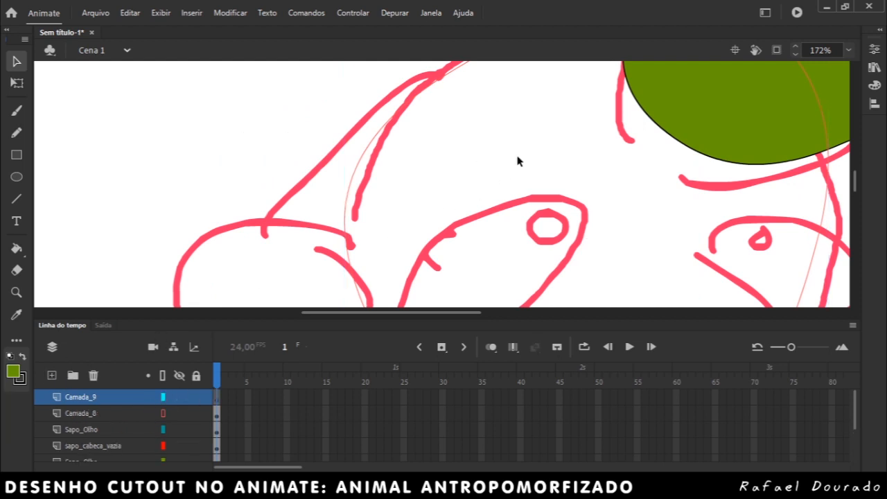
click(17, 177)
scroll(308, 190, down, 2)
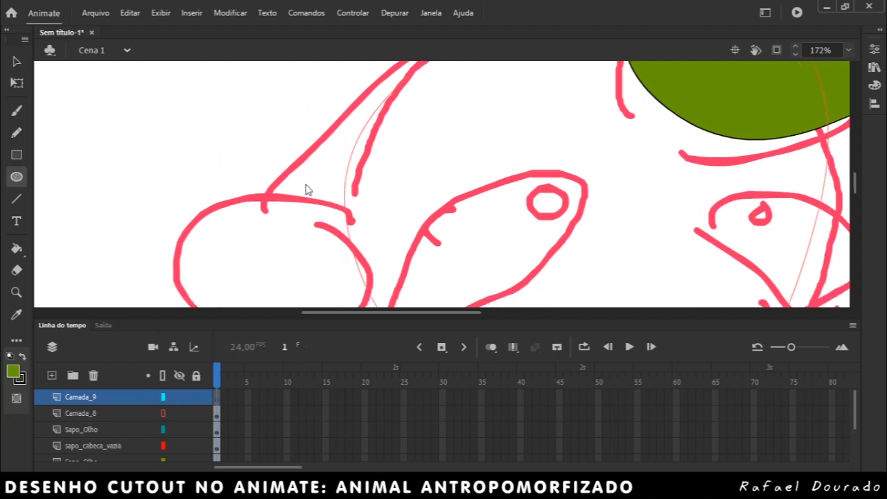
scroll(305, 188, down, 4)
drag(428, 112, 577, 266)
Step: Bend the edges of the green oval to follow the slanted upper arm in the sketch
click(17, 61)
scroll(323, 174, down, 4)
drag(445, 197, 382, 252)
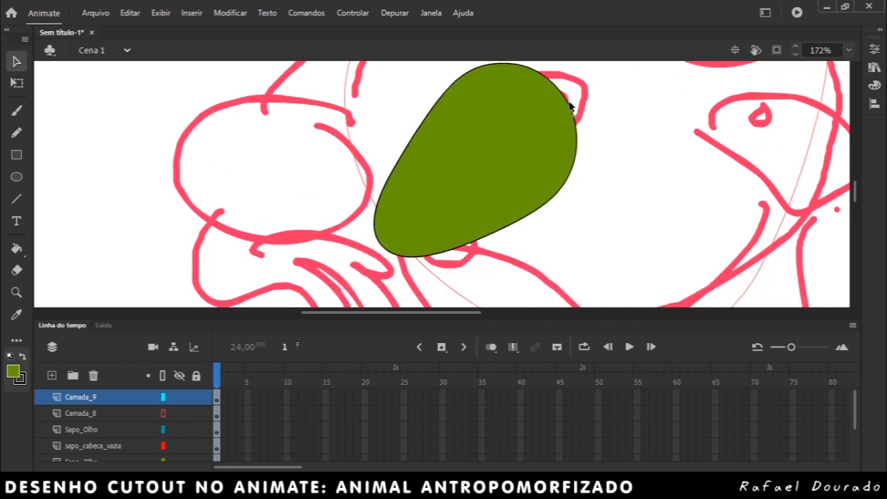
drag(570, 105, 586, 89)
drag(538, 201, 534, 198)
scroll(513, 159, up, 2)
drag(491, 90, 448, 137)
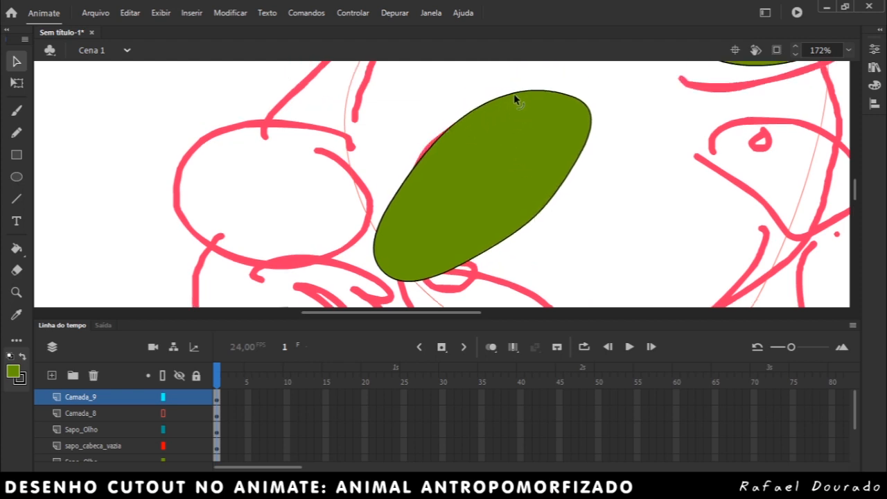
drag(514, 95, 501, 103)
Step: Convert the upper arm's fill and outline into a Graphic symbol named "sapo braco m1"
click(509, 139)
right_click(512, 133)
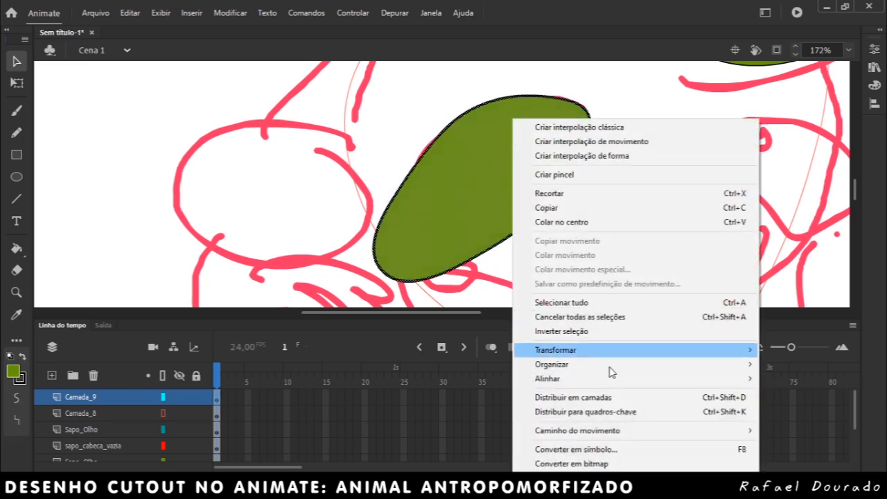
click(616, 449)
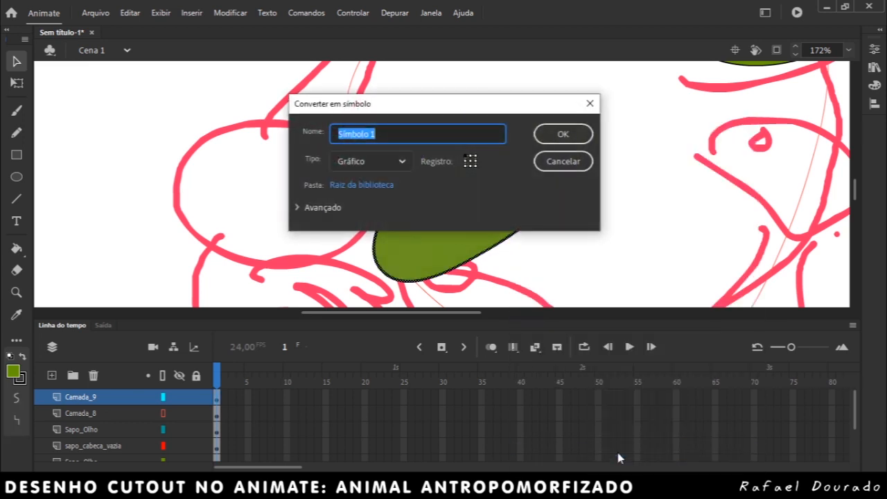
text(sapo braco m1)
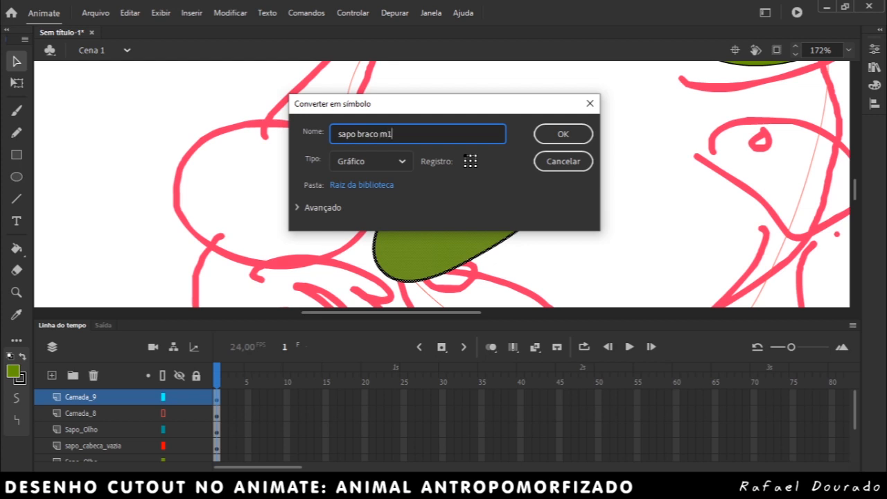
key(Return)
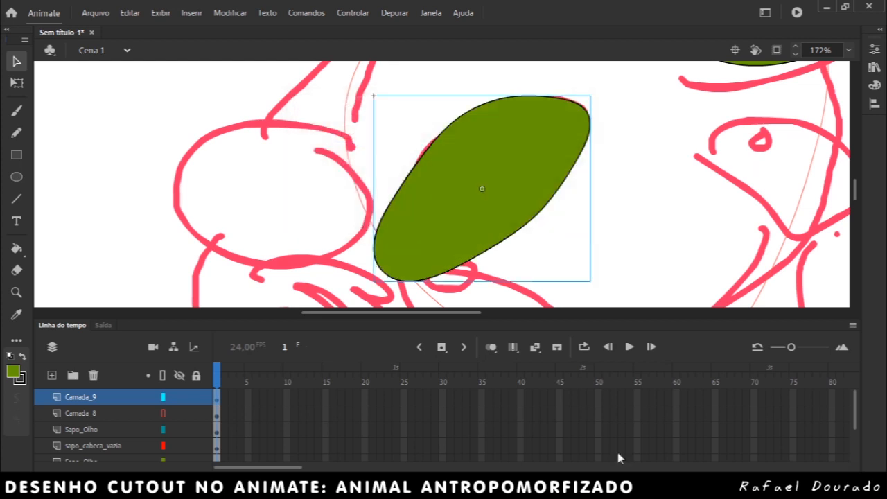
scroll(510, 248, down, 3)
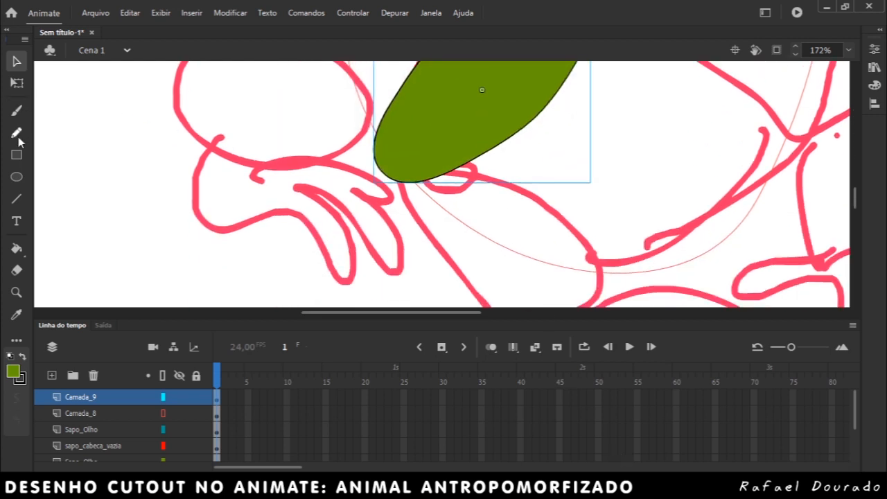
Step: Draw a green oval over the sketched forearm and stretch its upper edge to the elbow beneath the upper arm
click(17, 176)
drag(431, 180, 547, 257)
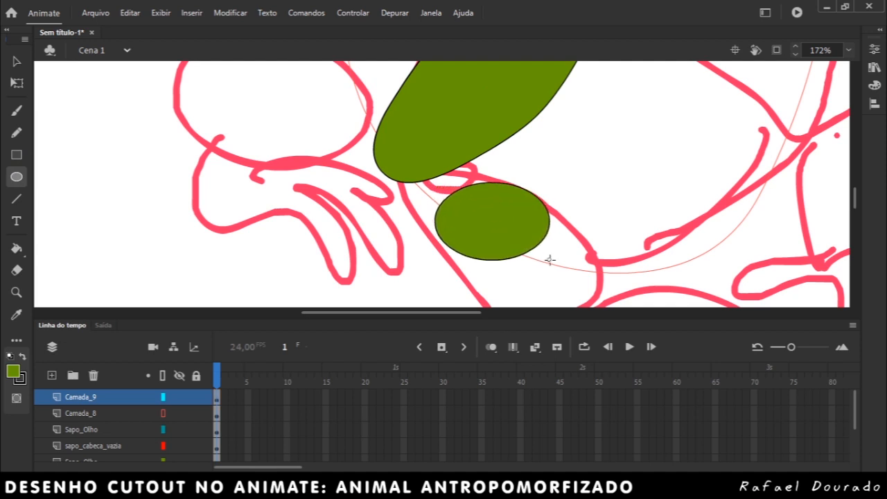
scroll(236, 121, up, 1)
click(17, 61)
drag(441, 226, 406, 200)
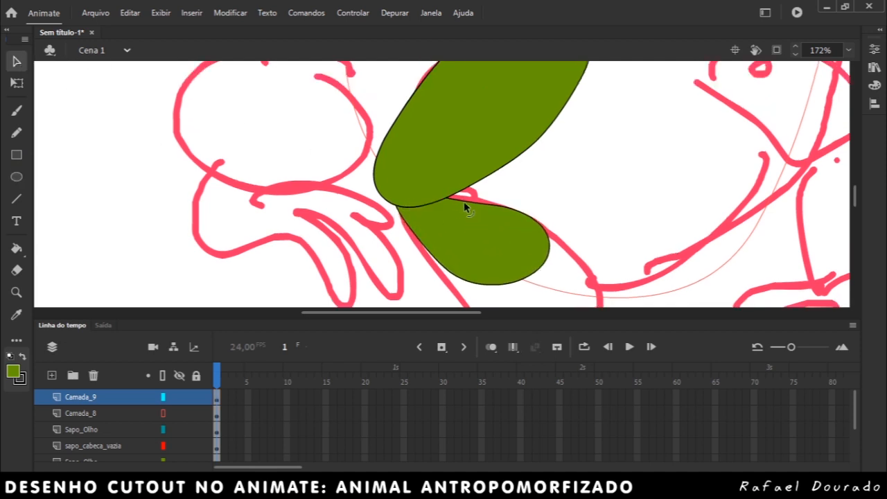
click(477, 142)
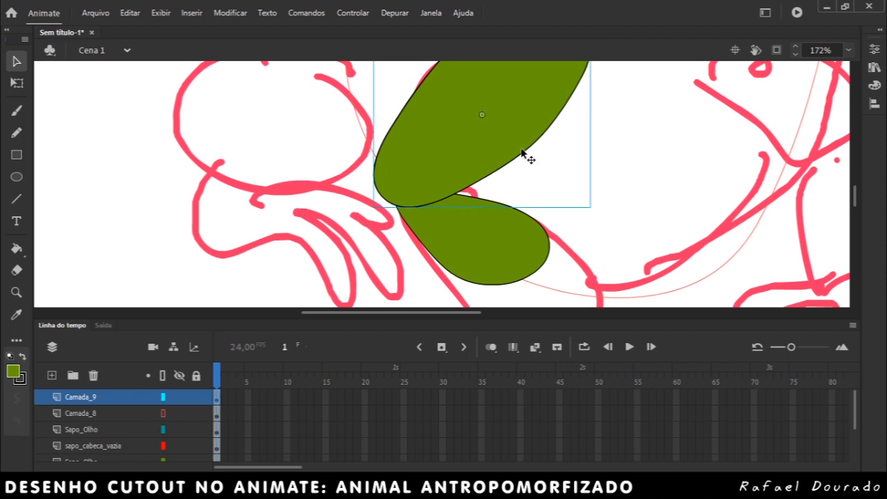
scroll(523, 152, up, 1)
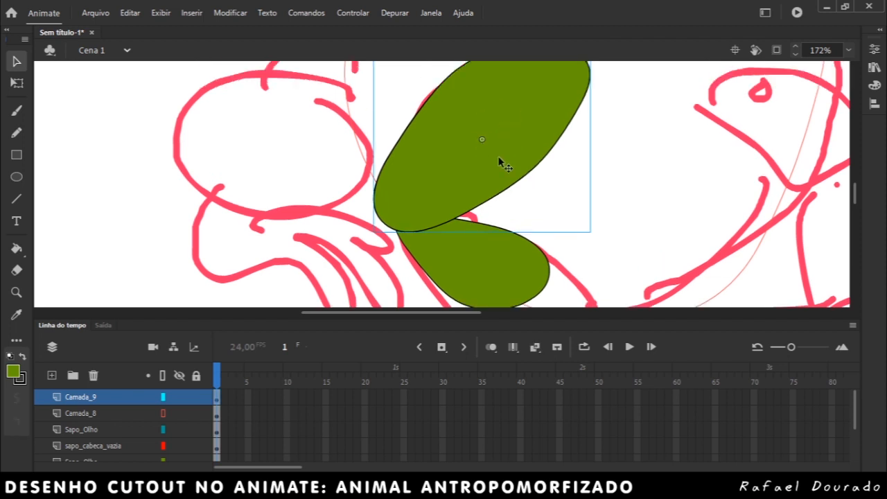
double_click(480, 254)
click(490, 168)
scroll(594, 212, down, 3)
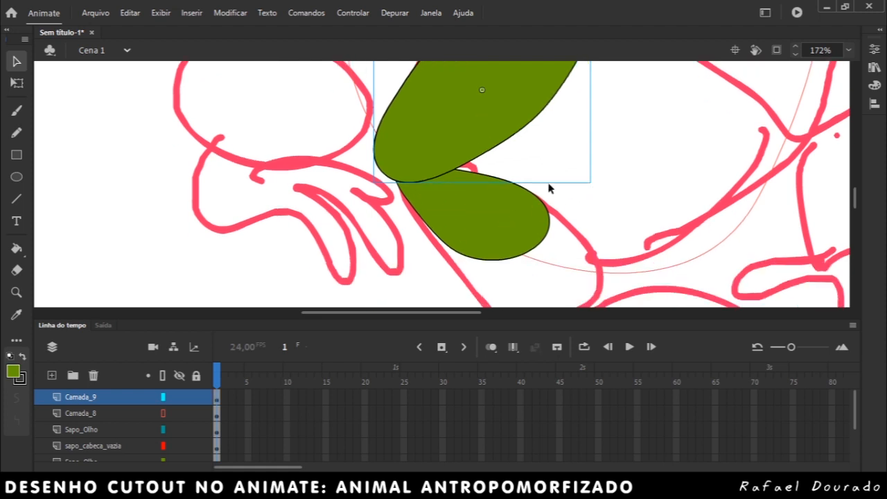
Step: Bend the forearm oval's edges down to the sketched wrist and around the elbow, undoing the unwanted bend
drag(550, 234, 602, 237)
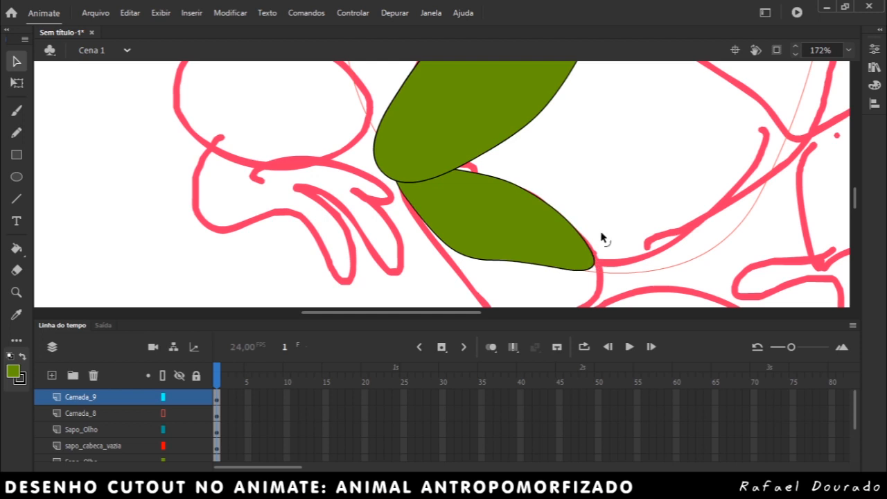
scroll(602, 237, down, 3)
drag(515, 217, 532, 269)
mouse_move(579, 252)
mouse_down()
mouse_move(588, 258)
mouse_move(581, 259)
mouse_up()
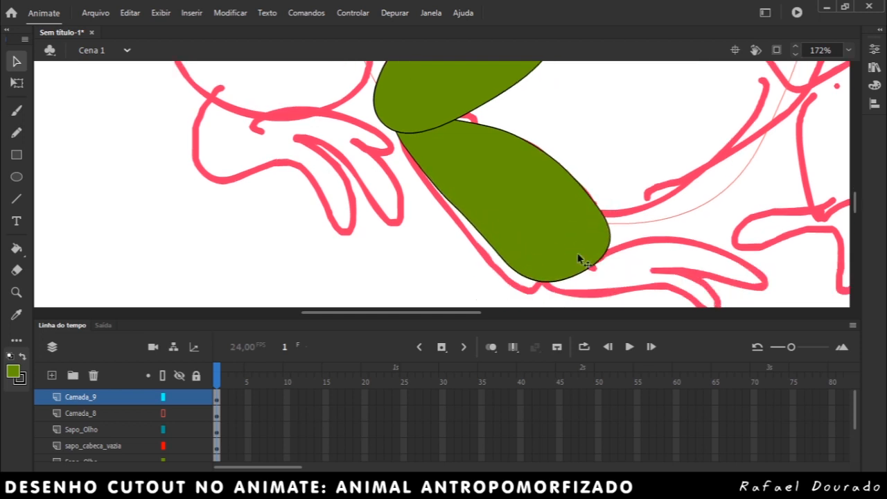
drag(412, 149, 393, 143)
drag(513, 137, 549, 175)
key(ctrl+z)
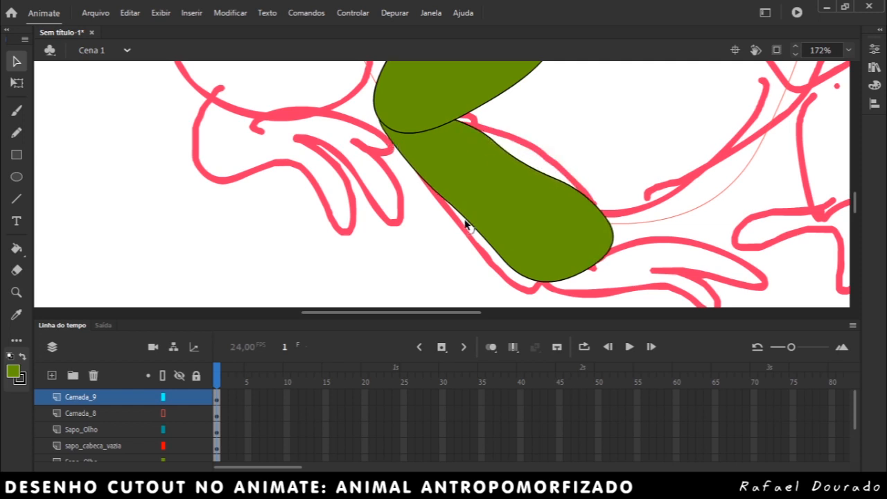
Step: Smooth the forearm's contour and reshape its upper edge into an even taper from elbow to wrist
click(476, 205)
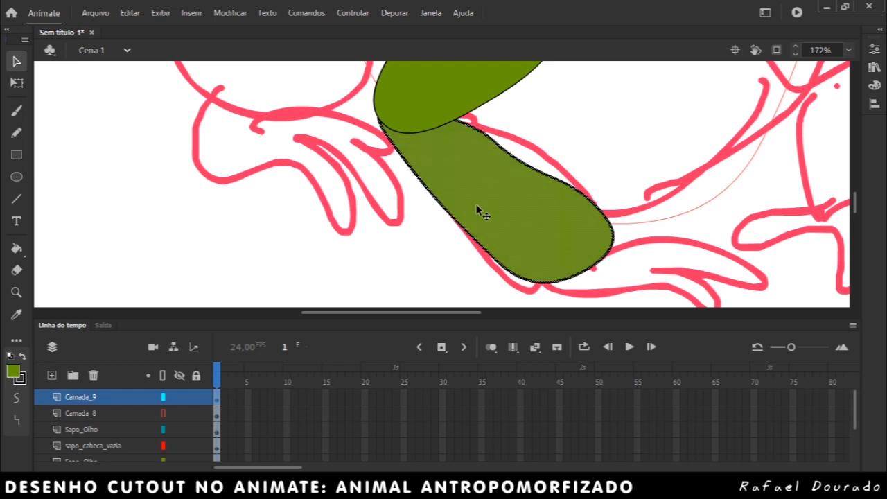
click(19, 399)
click(532, 111)
drag(475, 135, 545, 190)
Step: Convert the forearm's fill and outline into a Graphic symbol named "sapo braco m2"
click(560, 200)
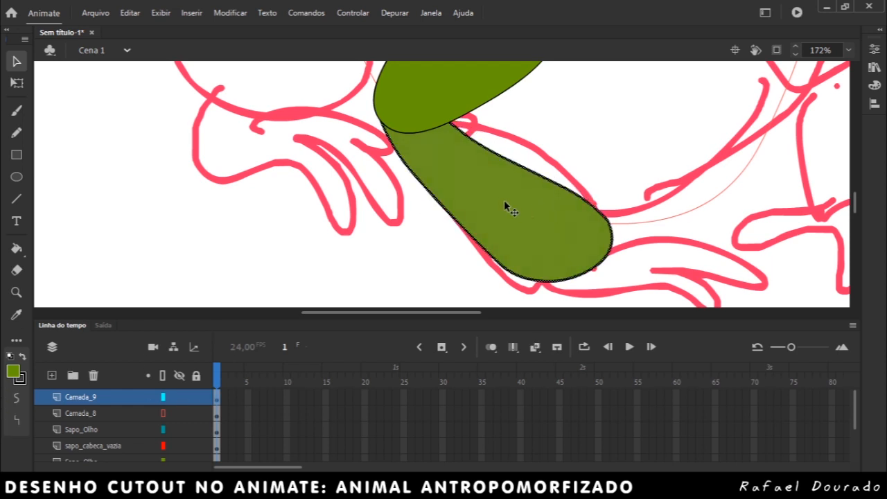
right_click(500, 202)
click(565, 449)
text(sapo braco m2)
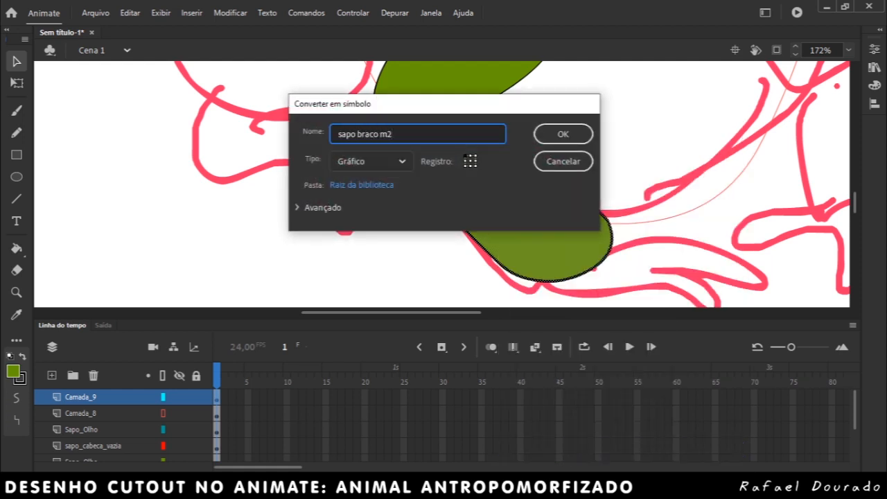
key(Return)
scroll(571, 158, up, 5)
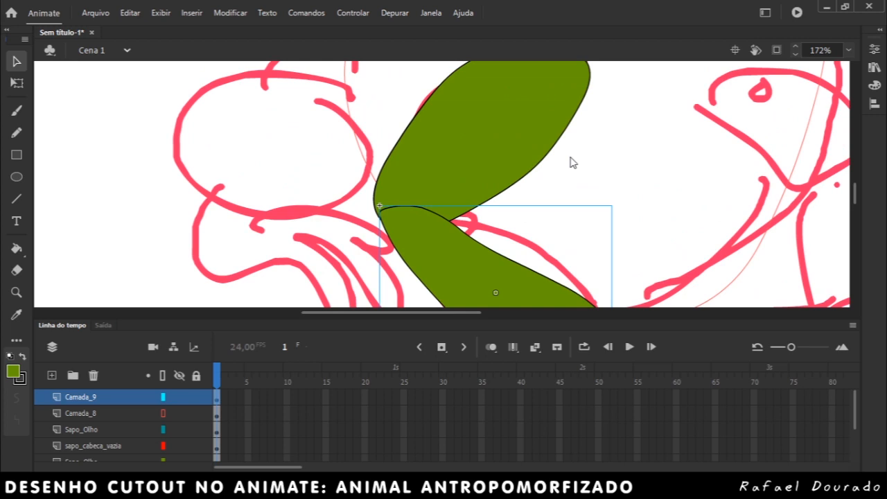
scroll(630, 206, down, 7)
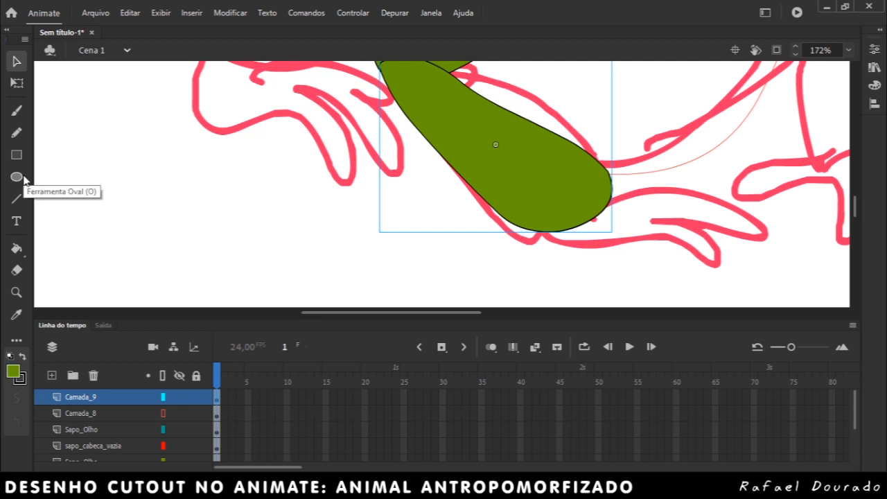
Step: Draw the outline of a three-fingered front hand at the end of the forearm with the Pencil tool
click(19, 133)
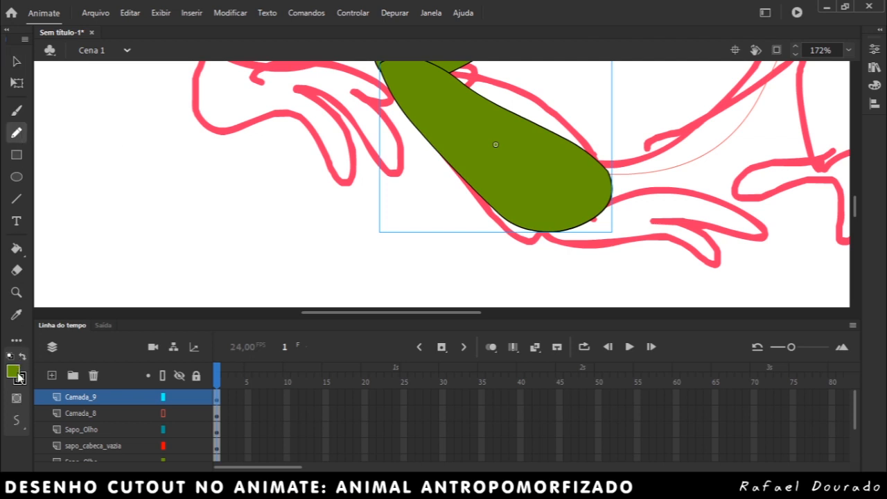
drag(471, 315, 500, 316)
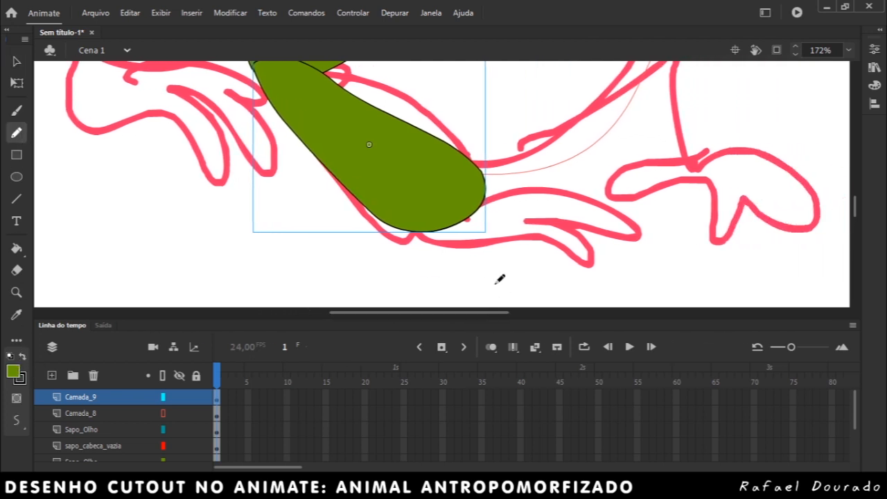
mouse_move(433, 224)
mouse_down()
mouse_move(447, 241)
mouse_move(528, 238)
mouse_move(596, 259)
mouse_move(593, 240)
mouse_move(548, 223)
mouse_move(632, 226)
mouse_move(614, 207)
mouse_move(558, 208)
mouse_move(578, 197)
mouse_move(644, 199)
mouse_move(638, 179)
mouse_move(598, 171)
mouse_move(478, 187)
mouse_move(438, 203)
mouse_up()
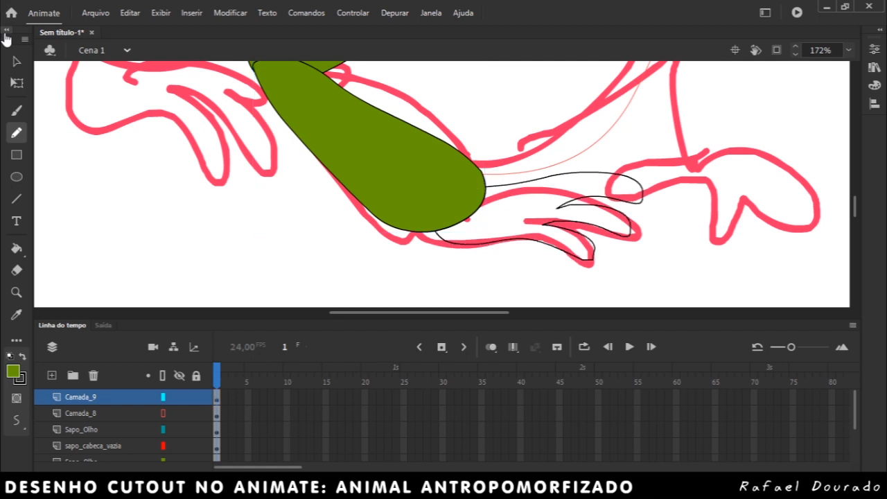
Step: Select the whole hand outline and move it to the empty area just below the forearm
click(16, 61)
click(514, 188)
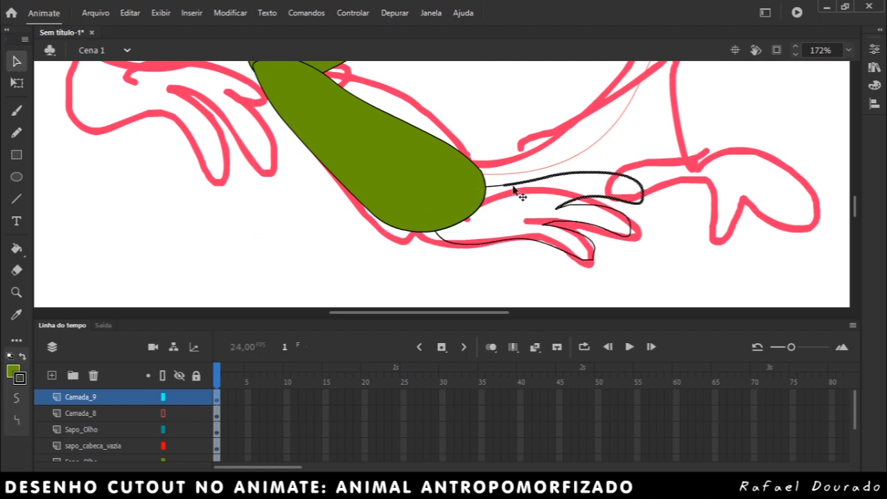
double_click(515, 185)
drag(518, 184, 514, 238)
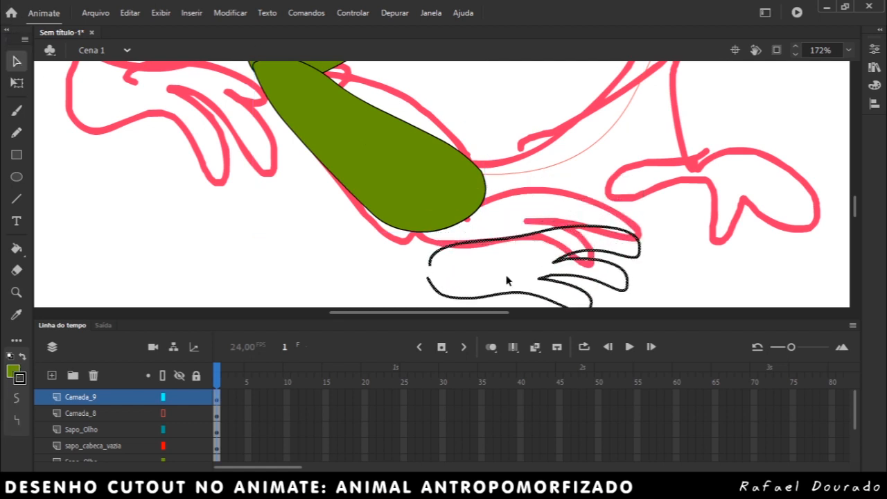
click(506, 276)
Step: Pull the edges of the pink sketch strokes at the front hand and at the rear foot's toe
scroll(486, 265, down, 1)
mouse_move(541, 212)
mouse_down()
mouse_move(553, 224)
mouse_move(478, 221)
mouse_move(428, 251)
mouse_move(489, 200)
mouse_move(483, 207)
mouse_up()
mouse_move(195, 116)
mouse_down()
mouse_move(204, 109)
mouse_move(174, 123)
mouse_move(187, 110)
mouse_up()
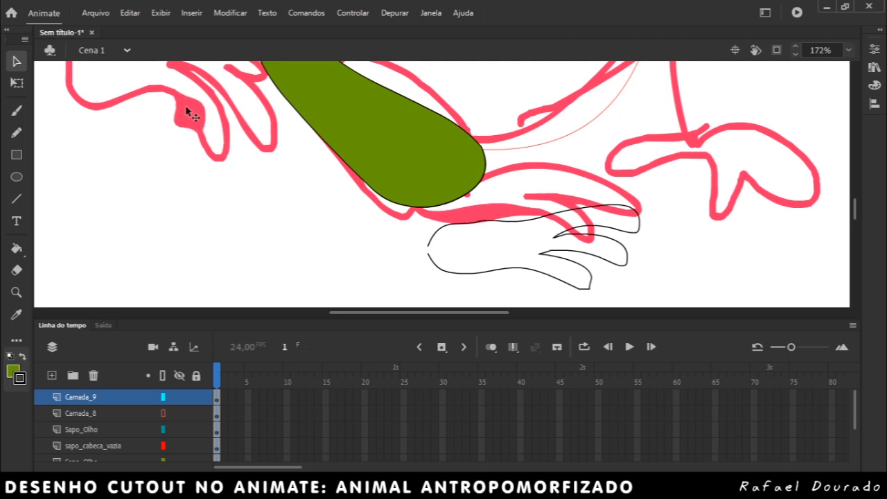
Step: Smooth the hand's upper wrist stroke and the complete hand outline, rounding the fingertips
click(492, 223)
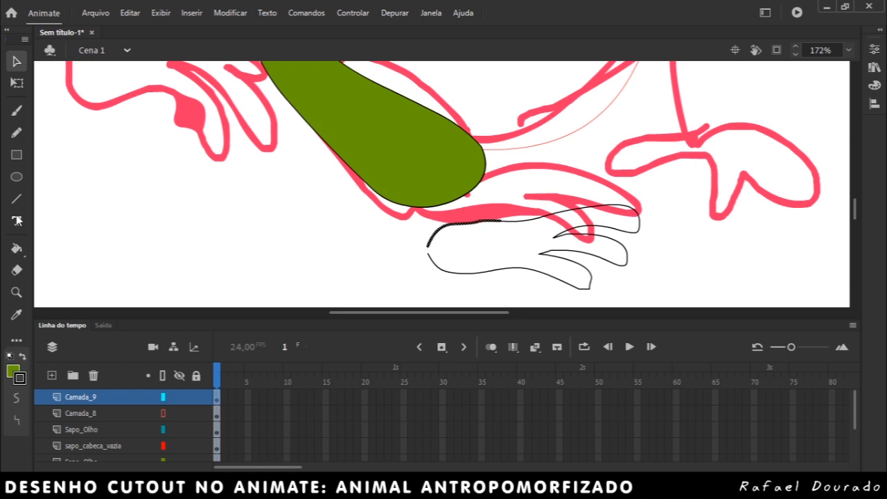
click(17, 400)
click(235, 281)
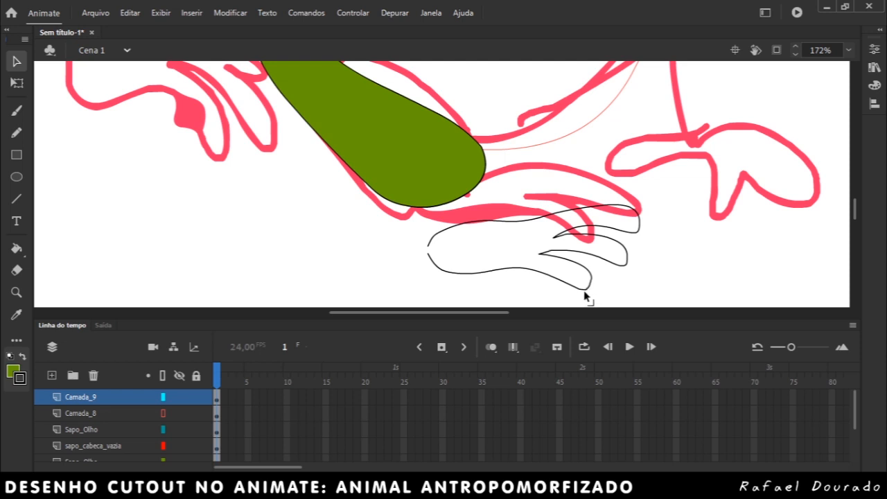
double_click(588, 287)
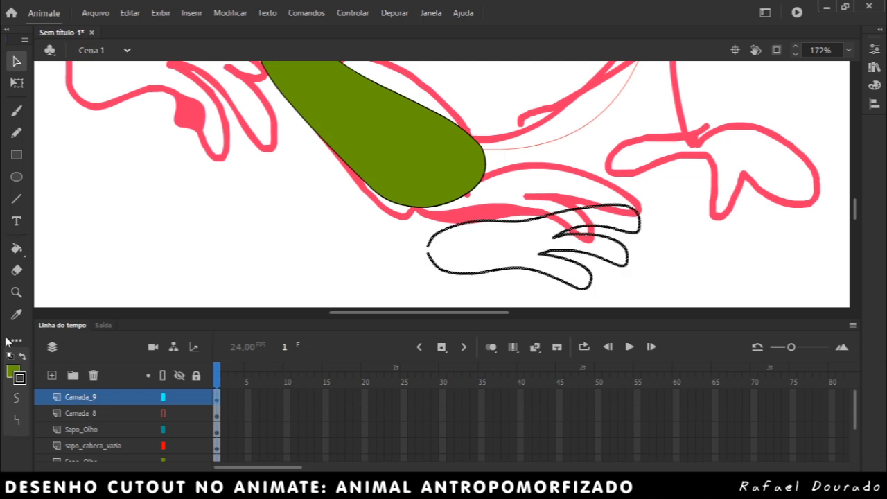
click(16, 398)
click(277, 268)
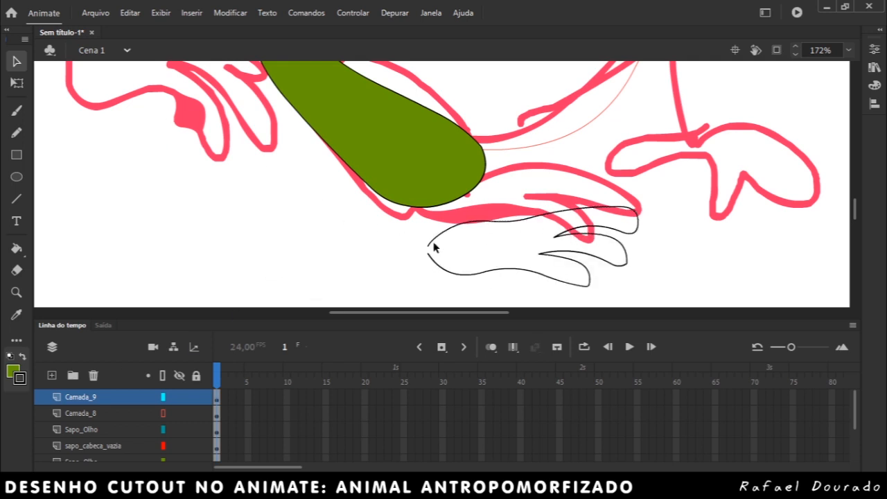
Step: Close the gap in the hand outline at the wrist with a rounded edge and fill the hand with green
drag(427, 259, 427, 243)
click(428, 257)
key(Delete)
click(428, 254)
click(436, 266)
drag(439, 263, 421, 264)
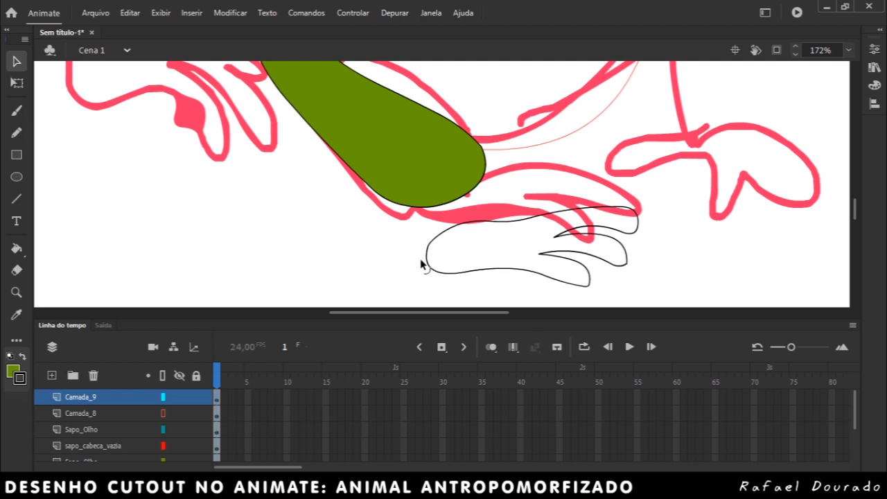
click(16, 249)
click(476, 251)
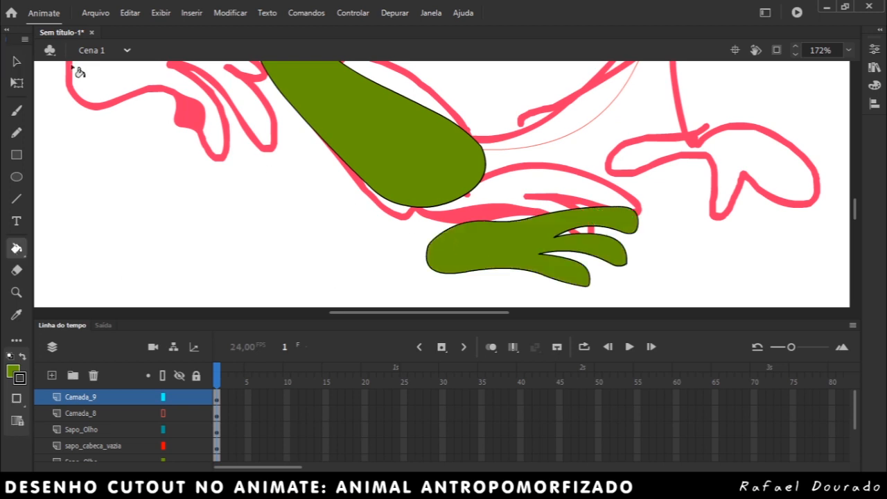
Step: Convert the hand's fill and outline into a symbol named "sapo mao"
click(16, 61)
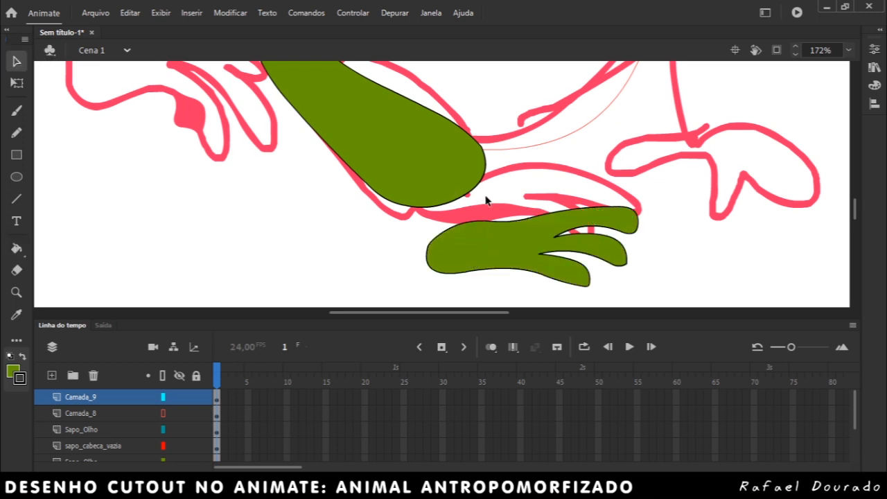
double_click(480, 246)
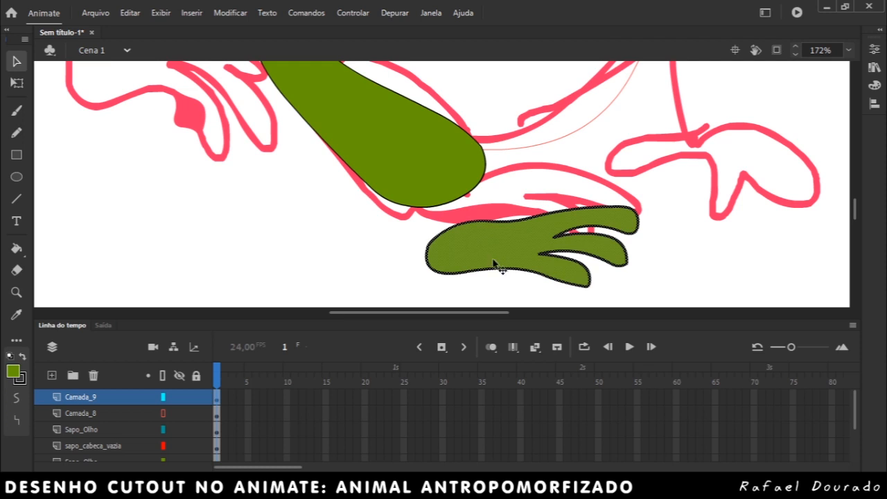
right_click(489, 243)
click(568, 448)
text(sapo mao)
key(Return)
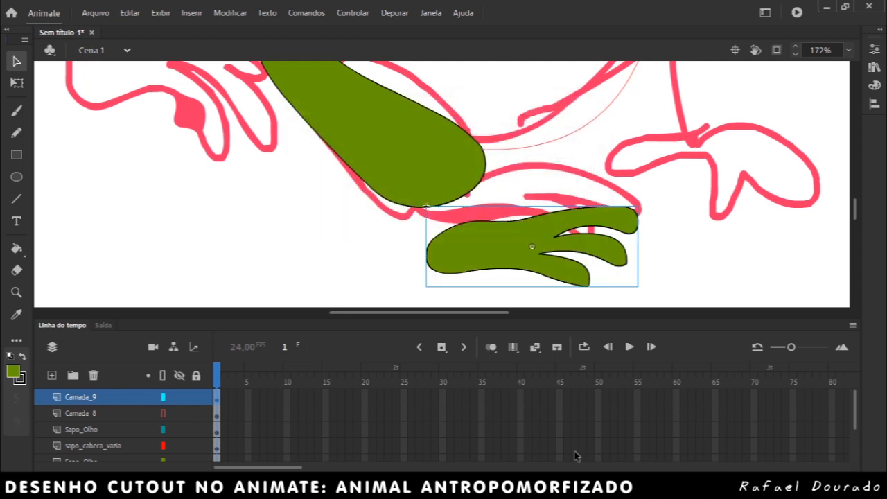
Step: Move the hand symbol up onto the wrist end of the forearm, over the sketched hand
drag(468, 251, 454, 191)
scroll(300, 242, up, 3)
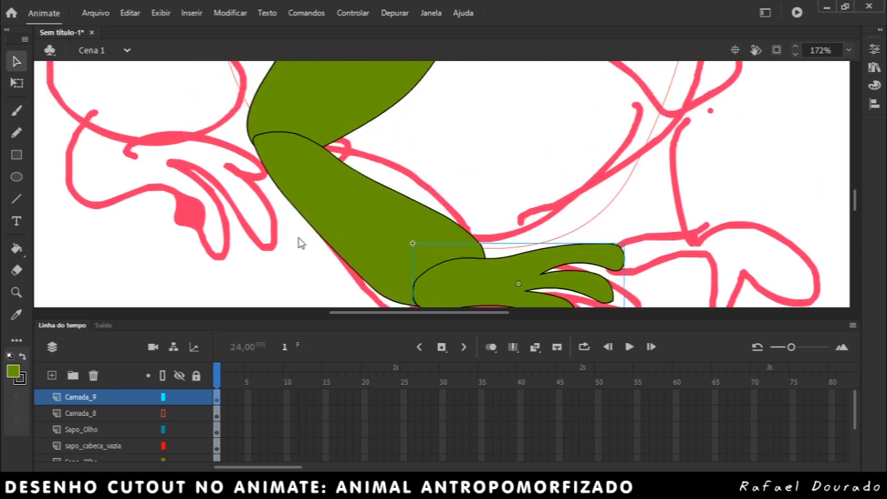
scroll(300, 243, down, 1)
scroll(409, 179, up, 5)
scroll(405, 176, down, 8)
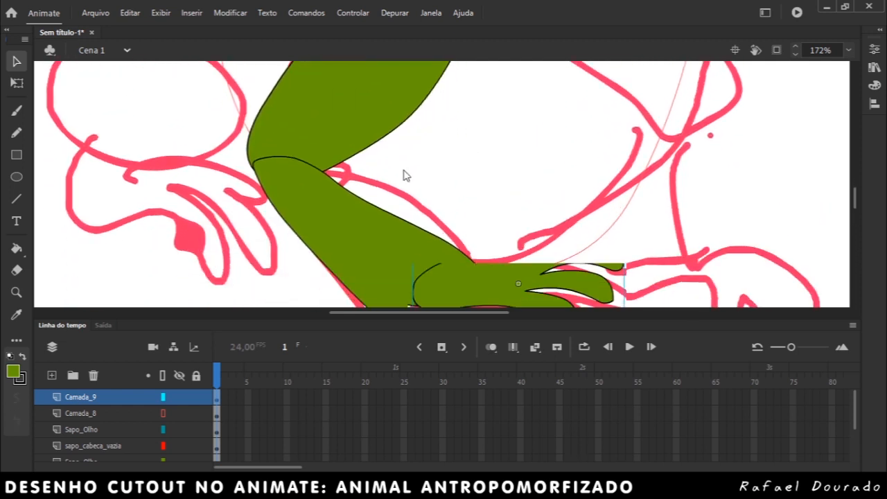
scroll(406, 176, up, 5)
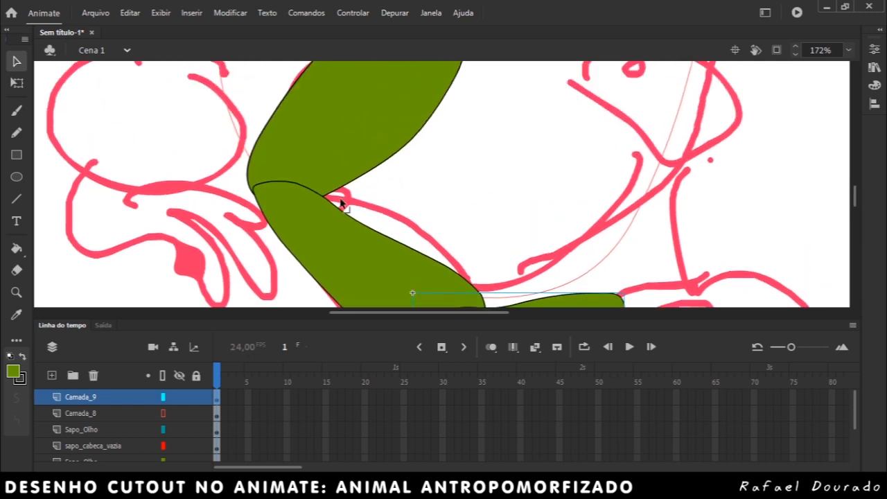
scroll(375, 201, down, 4)
click(246, 244)
Step: Examine the assembled arm and the sketched rear leg, then bring the whole stage into view
scroll(245, 243, up, 3)
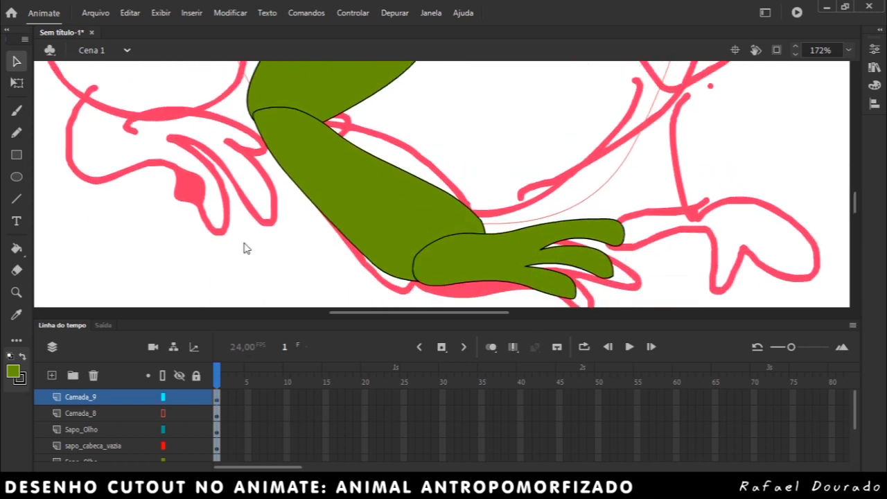
scroll(284, 282, down, 1)
drag(377, 313, 328, 317)
scroll(309, 232, up, 5)
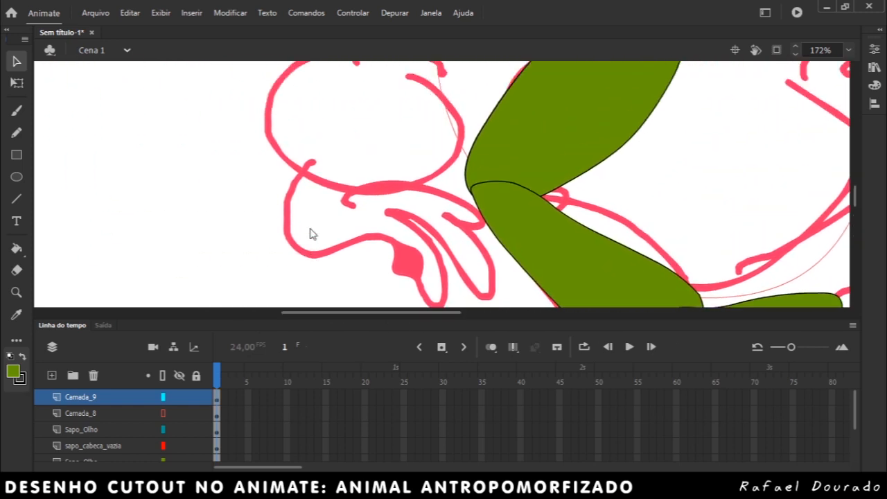
scroll(311, 234, down, 4)
scroll(152, 125, up, 2)
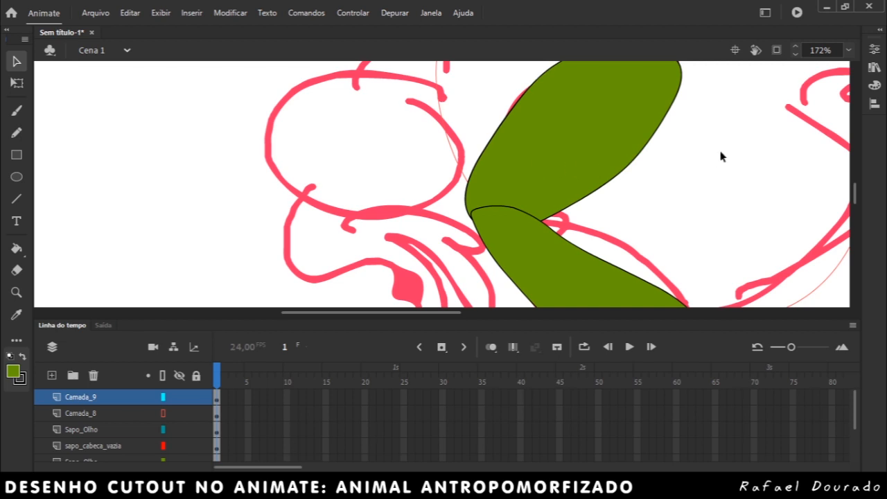
click(850, 50)
click(806, 91)
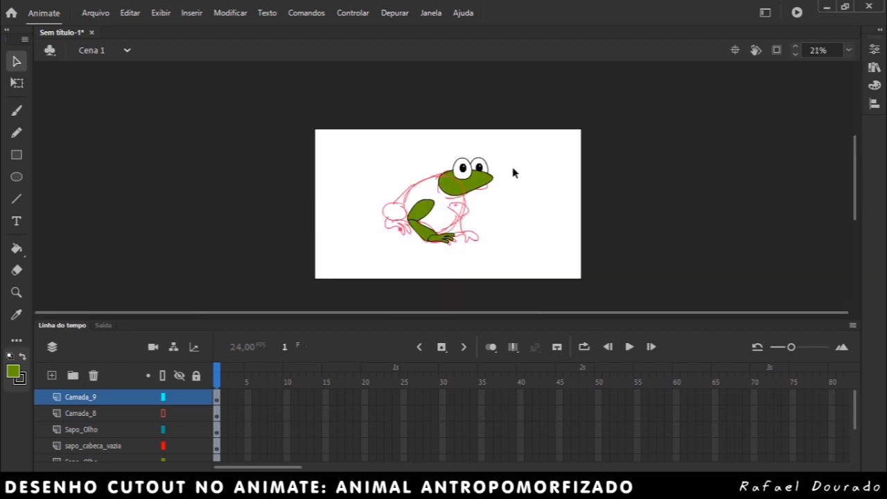
Step: Compare the parts as outlines, then reorder the Camada_9 and Camada_8 layers beneath the head and both eye layers
click(163, 376)
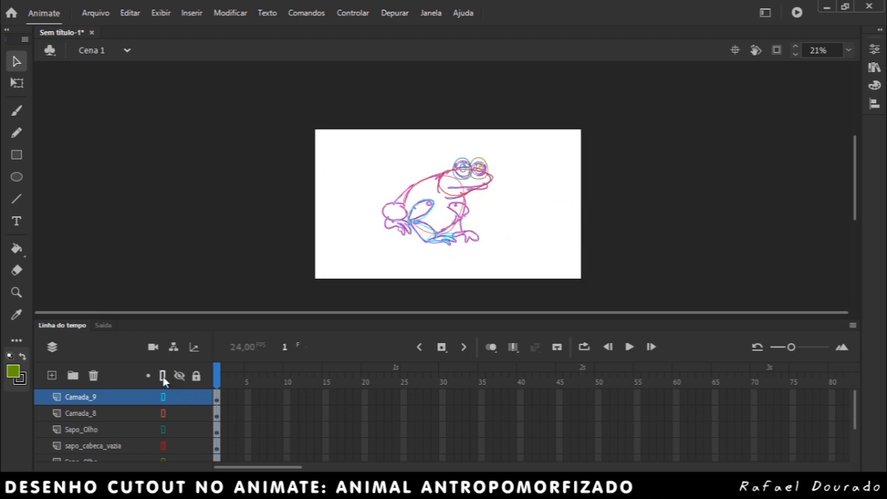
click(163, 376)
click(117, 414)
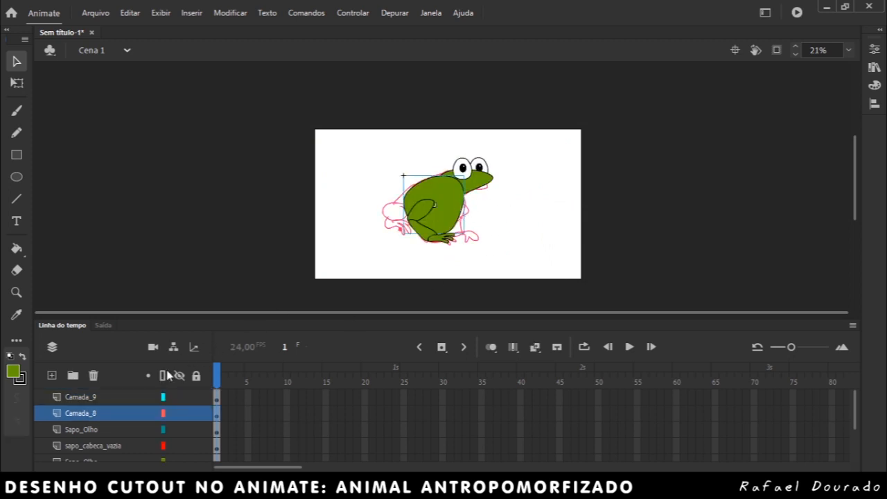
click(114, 401)
shift+click(115, 415)
drag(116, 399, 115, 422)
click(301, 190)
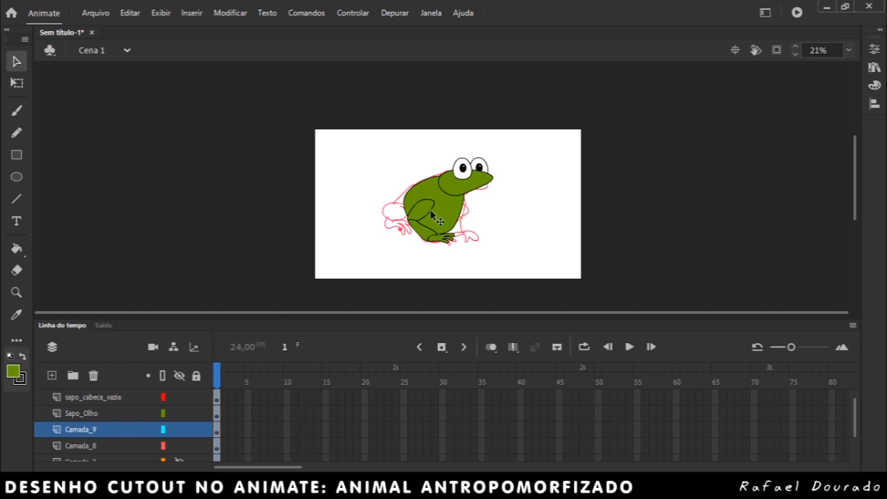
Step: Move the whole arm up and back so the shoulder and elbow extend past the body's rear edge, nudging the body slightly forward
click(16, 293)
drag(380, 154, 531, 274)
click(17, 61)
click(361, 138)
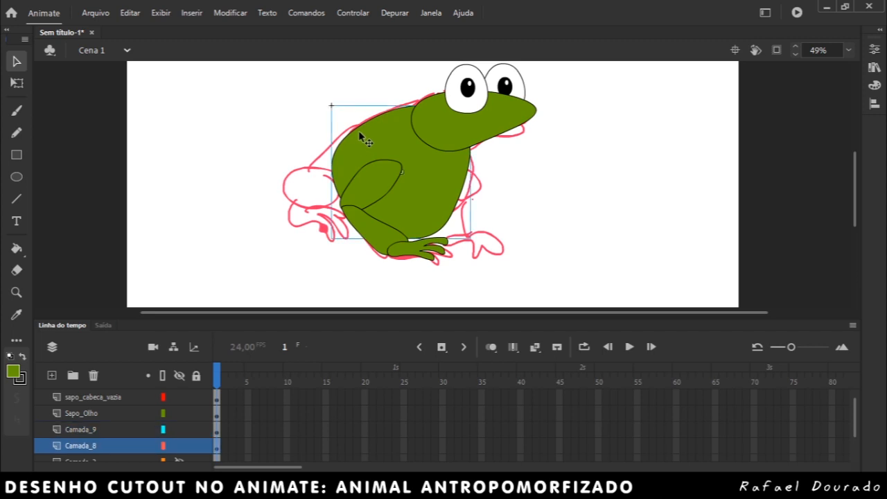
click(375, 189)
drag(374, 189, 323, 160)
click(409, 180)
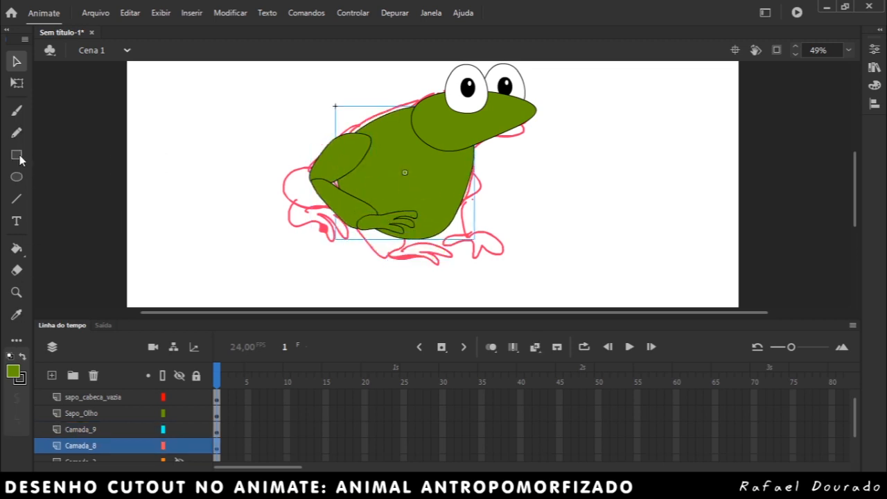
Step: Rotate the body counter-clockwise with Free Transform and shift it slightly forward and down under the head
click(18, 84)
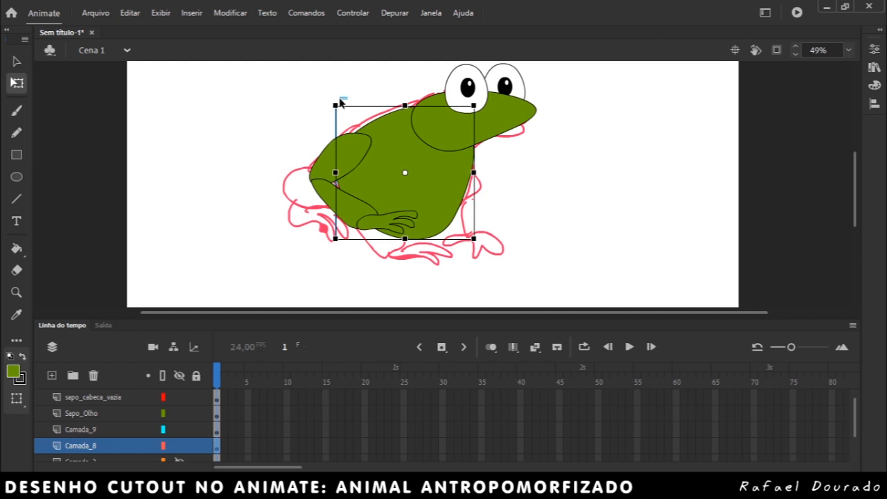
drag(340, 104, 320, 129)
mouse_move(392, 138)
mouse_down()
mouse_move(405, 154)
mouse_move(407, 146)
mouse_up()
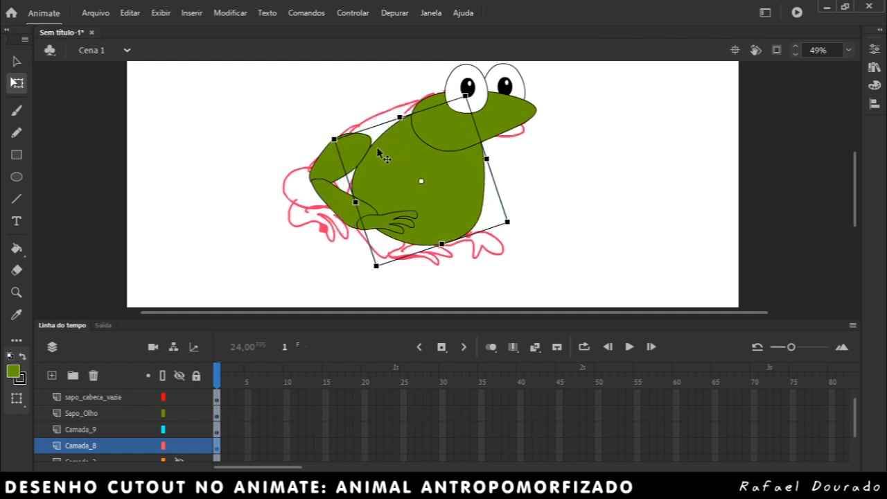
Step: Select the upper arm, forearm and hand together and move them forward and down onto the rotated body
click(358, 150)
shift+click(341, 203)
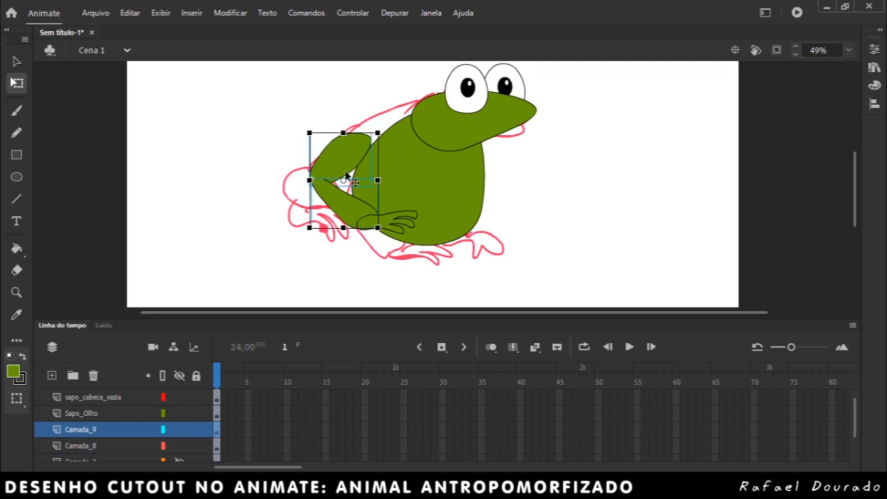
drag(342, 165, 366, 178)
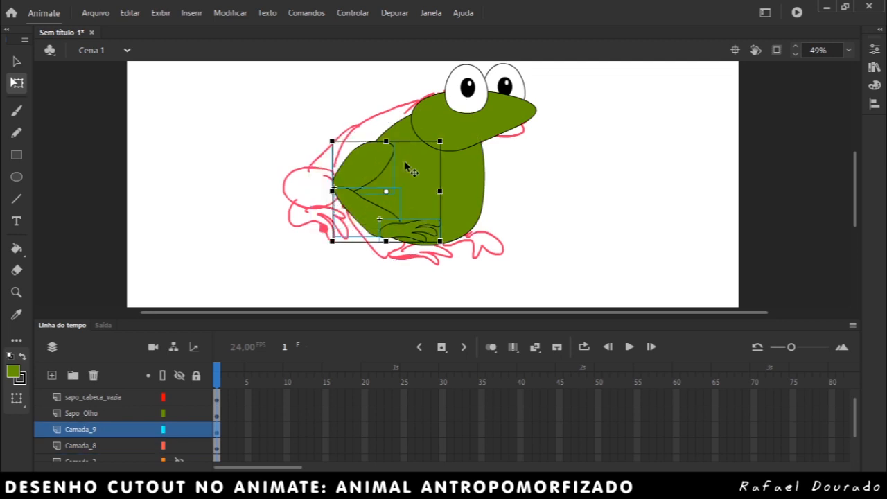
Step: Enlarge the shape inside the head symbol so the head is bigger with a longer snout, and return to the scene
double_click(488, 142)
drag(540, 138, 561, 151)
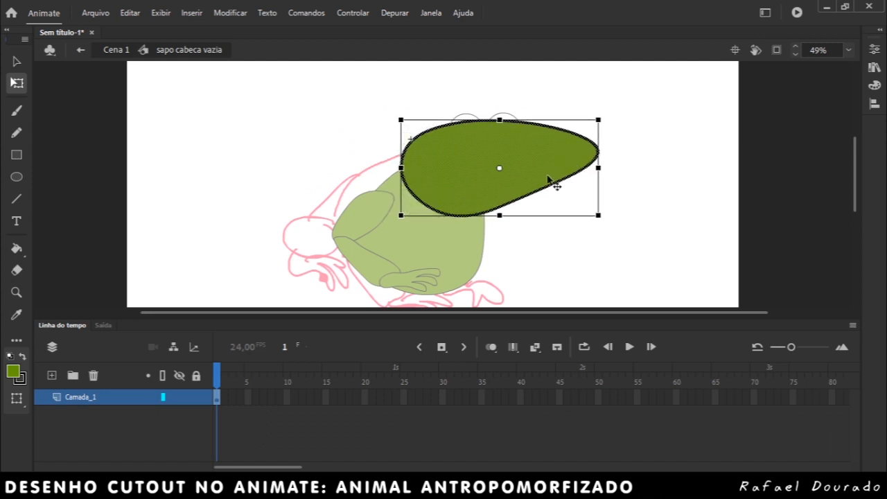
click(305, 145)
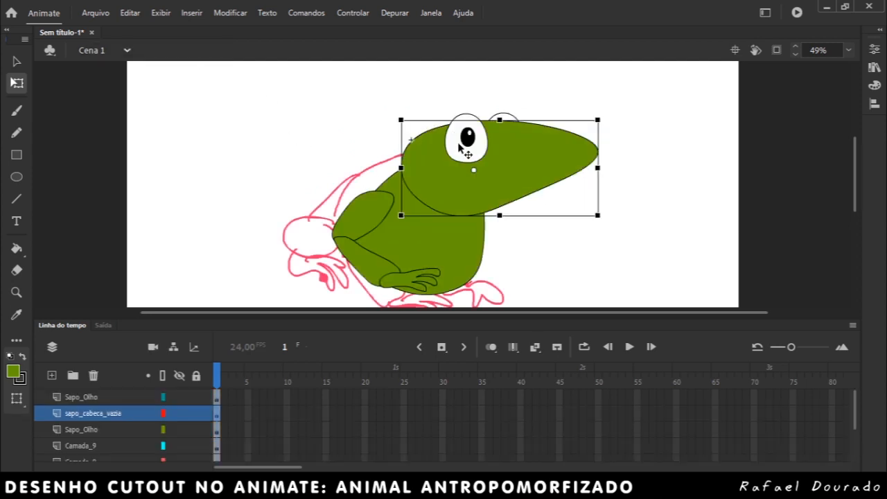
Step: Enlarge the eyeball inside the eye symbol, return to the scene, and raise both eyes onto the top of the head
click(465, 154)
double_click(469, 138)
click(458, 165)
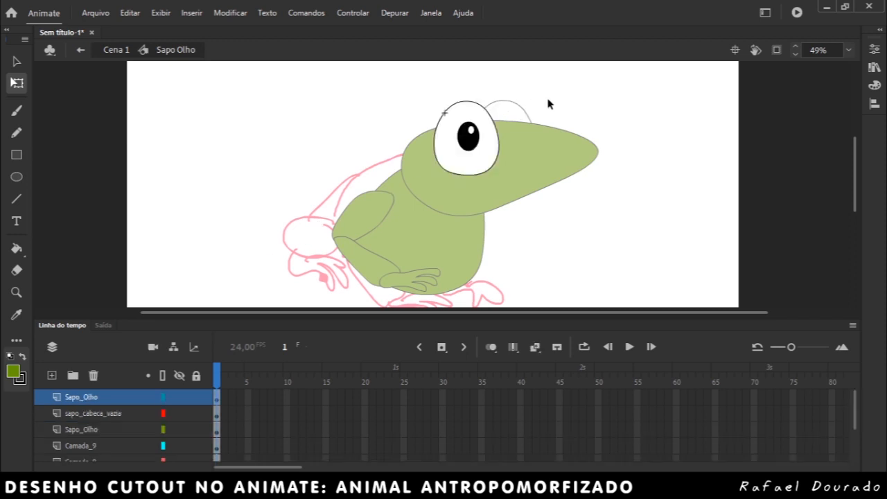
double_click(548, 104)
click(516, 112)
drag(517, 109, 517, 94)
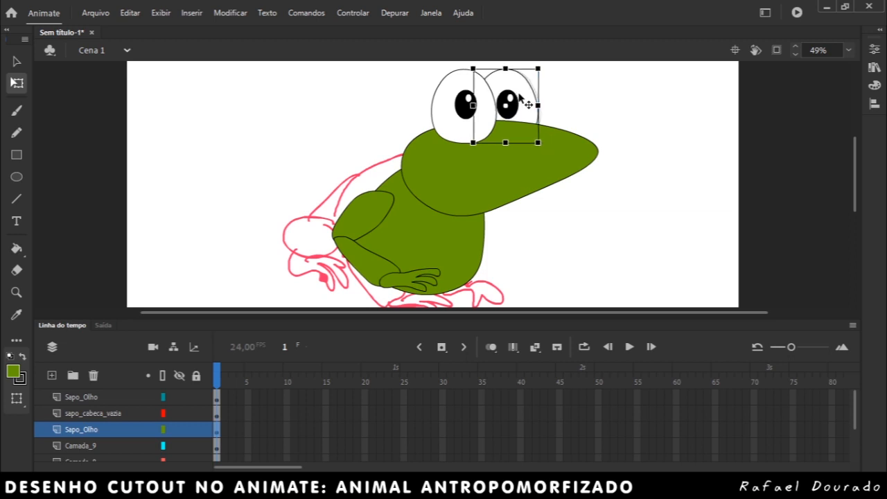
click(521, 228)
Step: On the body's layer, draw a green oval behind the sketched rear foot and reshape it into a thigh tapering downward
scroll(455, 248, down, 2)
click(380, 257)
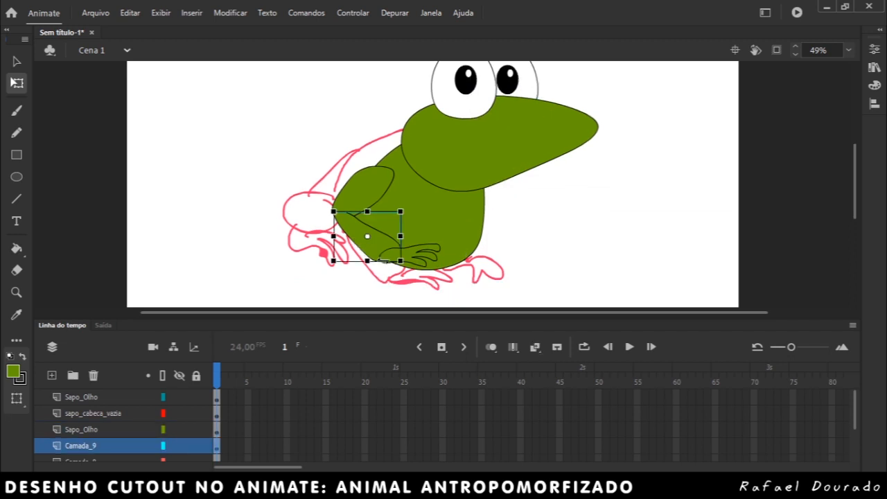
click(546, 240)
scroll(502, 226, down, 4)
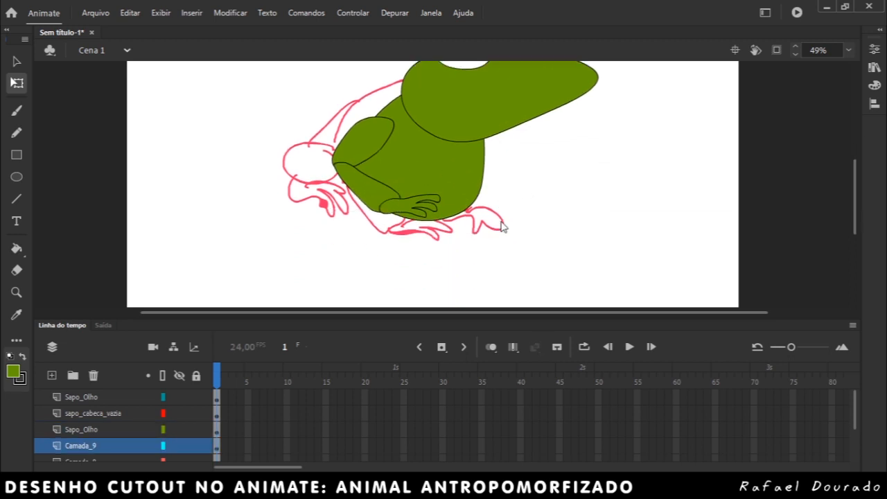
click(461, 211)
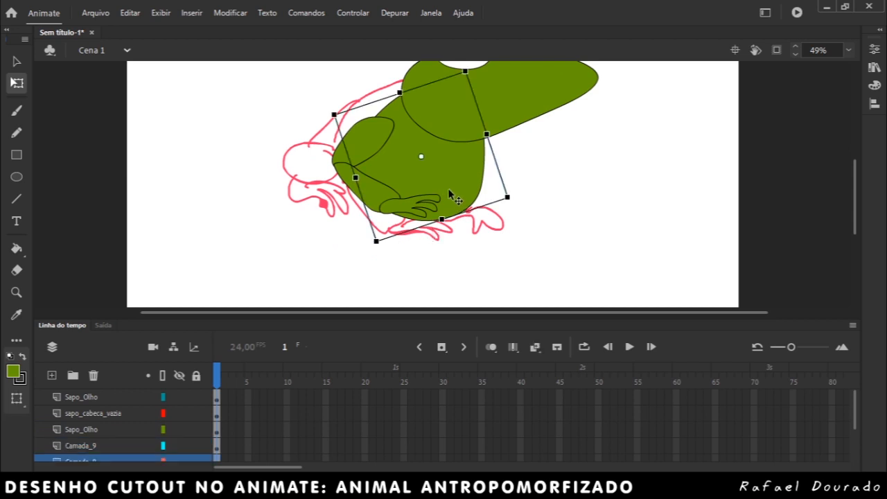
click(160, 128)
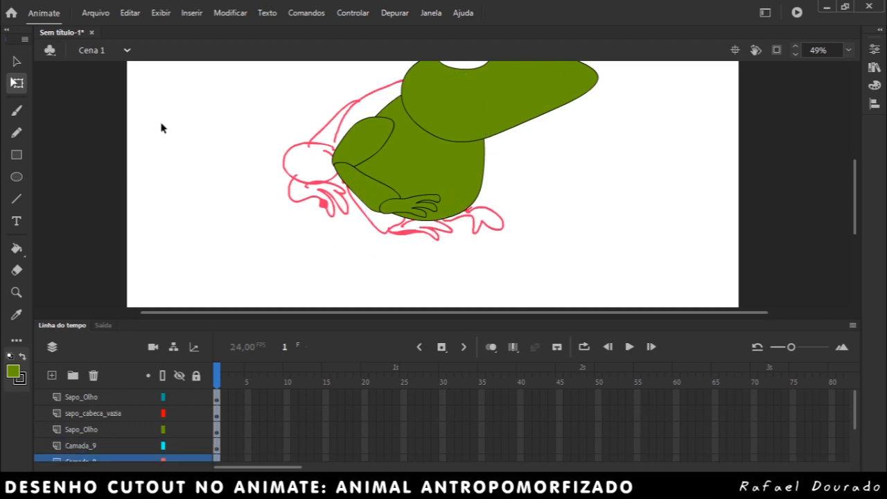
click(16, 177)
drag(280, 177, 278, 233)
click(17, 63)
mouse_move(284, 196)
mouse_down()
mouse_move(309, 199)
mouse_move(275, 190)
mouse_up()
drag(298, 179, 302, 176)
drag(276, 226, 300, 233)
drag(311, 200, 306, 207)
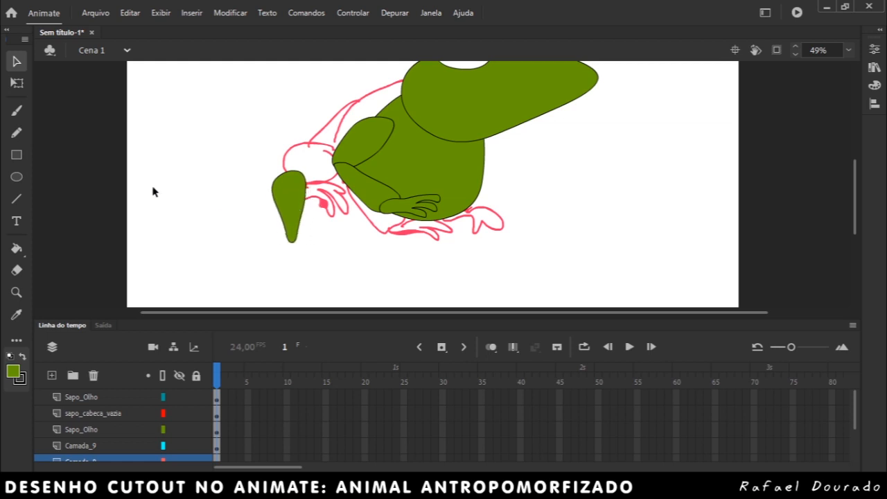
Step: Draw a narrow vertical green oval below the thigh and bend its side inward to form the shin
click(16, 176)
mouse_move(310, 239)
mouse_down()
mouse_move(322, 288)
mouse_move(313, 291)
mouse_up()
click(18, 63)
mouse_move(325, 260)
mouse_down()
mouse_move(321, 284)
mouse_move(323, 261)
mouse_up()
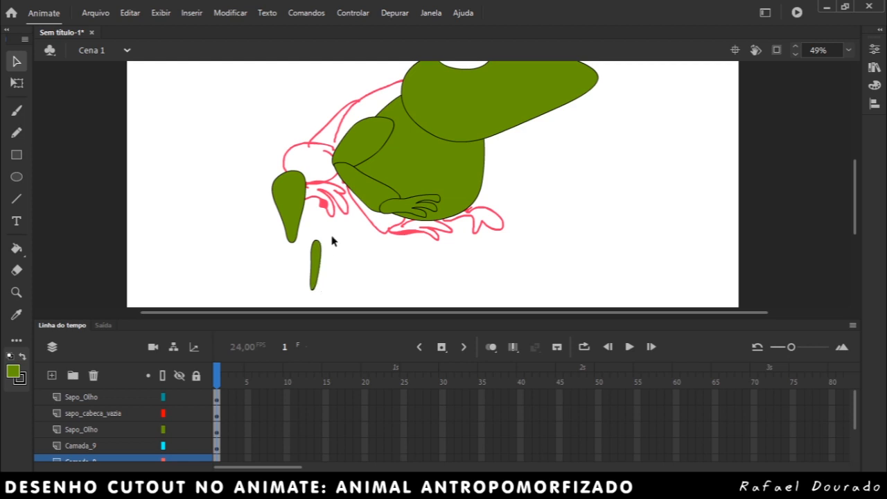
Step: Draw a long flat green oval beside the shin's lower end for the foot, with a diagonal line across its front end
click(17, 178)
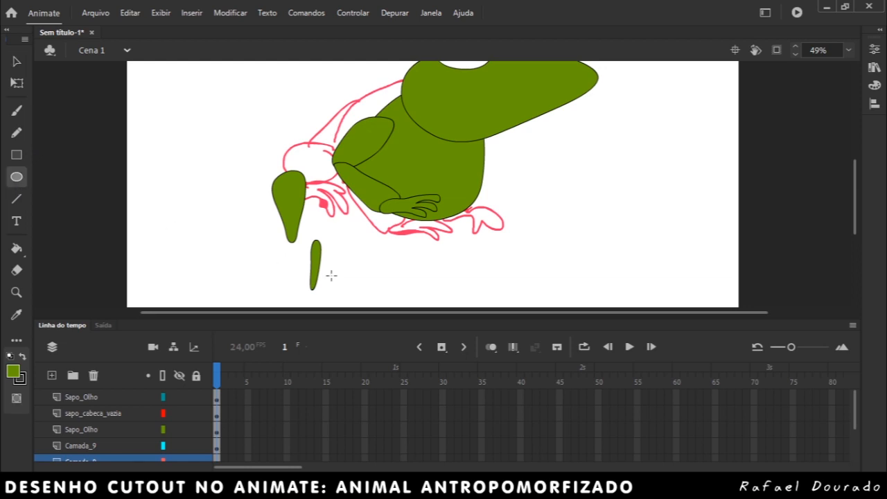
drag(329, 286, 409, 300)
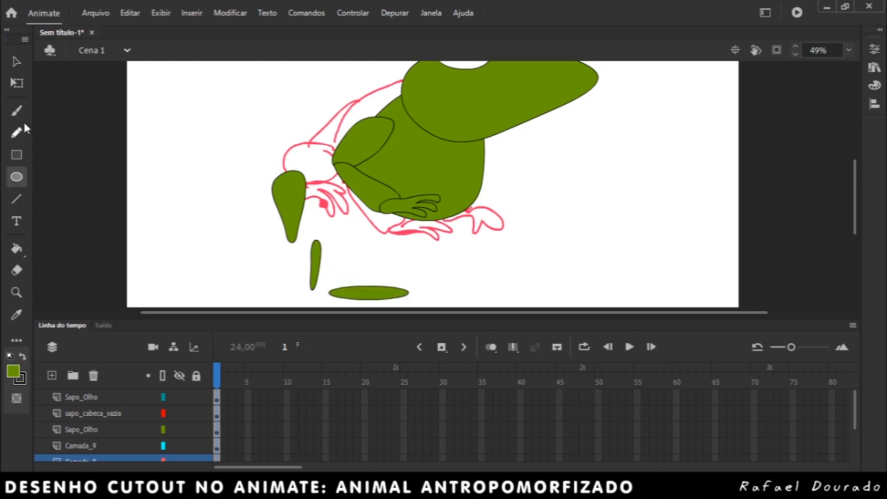
click(16, 199)
drag(374, 289, 404, 301)
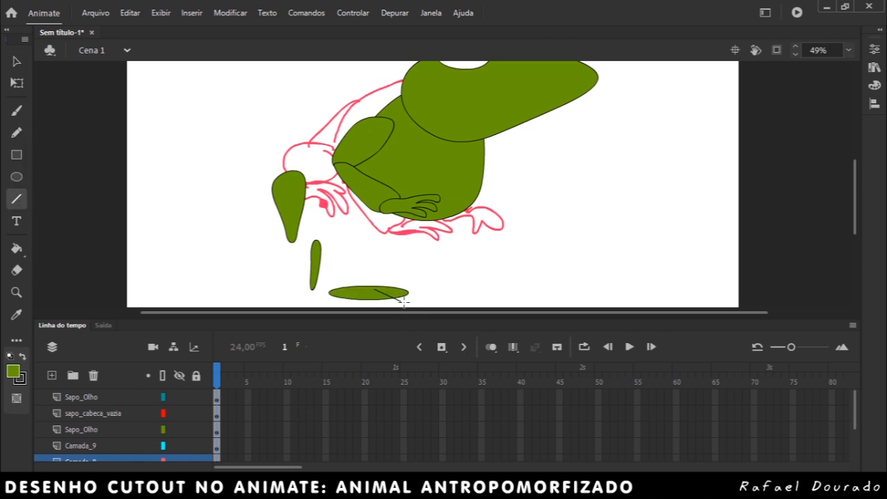
Step: Curve the diagonal line into a toe division and place a second curved division nearer the foot's tip
click(16, 292)
drag(310, 271, 431, 317)
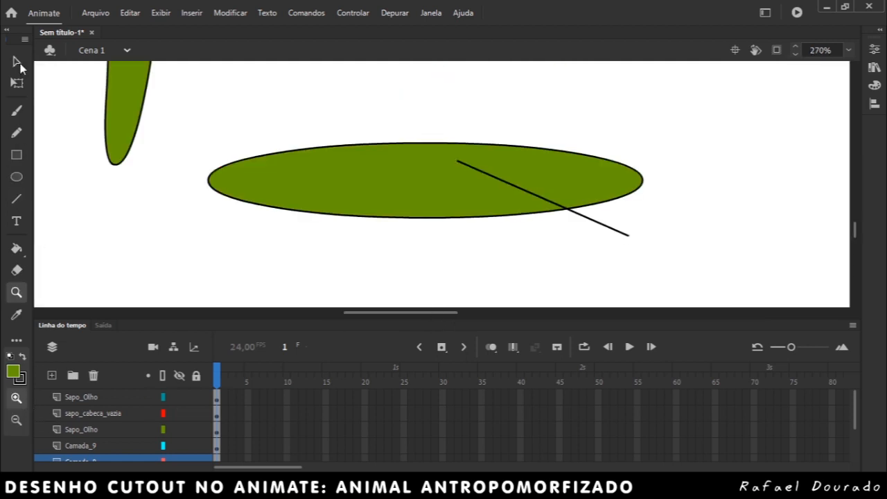
click(16, 59)
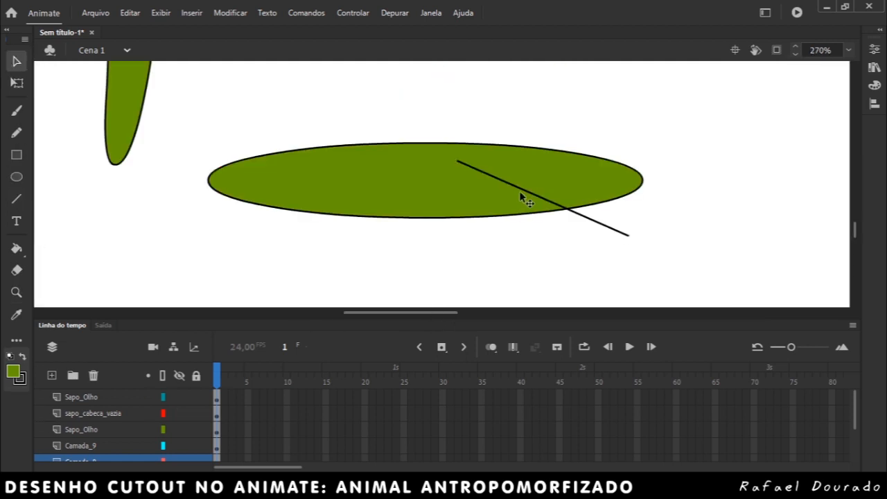
drag(527, 195, 560, 195)
drag(497, 217, 497, 212)
drag(571, 212, 598, 176)
click(590, 228)
Step: Reshape the foot's lower outline and the corner between the toes so the first two toes are rounded
drag(584, 211, 567, 222)
click(565, 220)
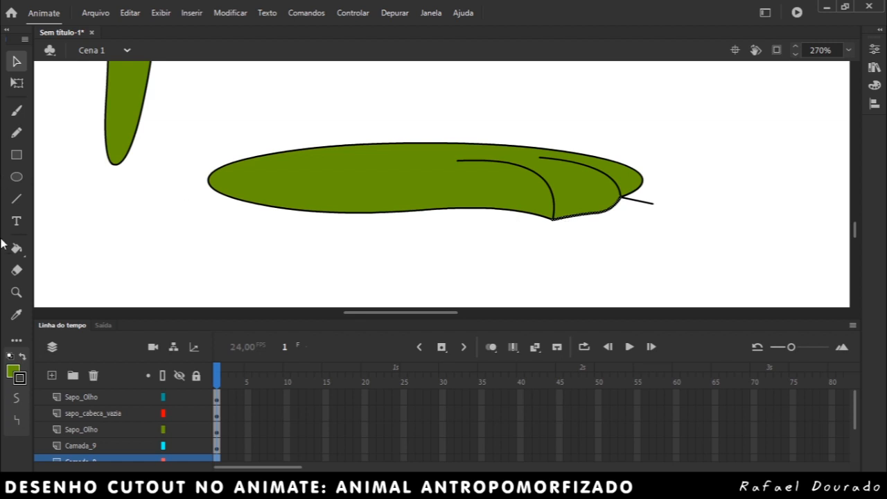
click(550, 266)
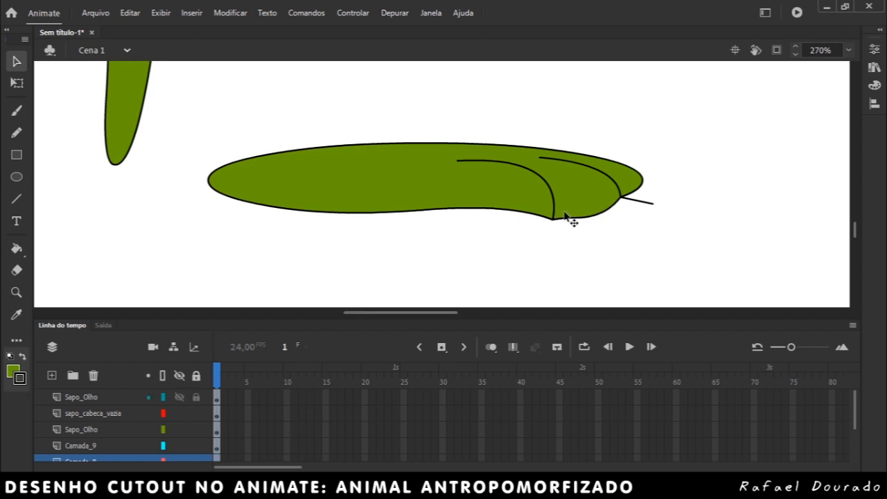
drag(554, 220, 559, 215)
drag(472, 213, 495, 229)
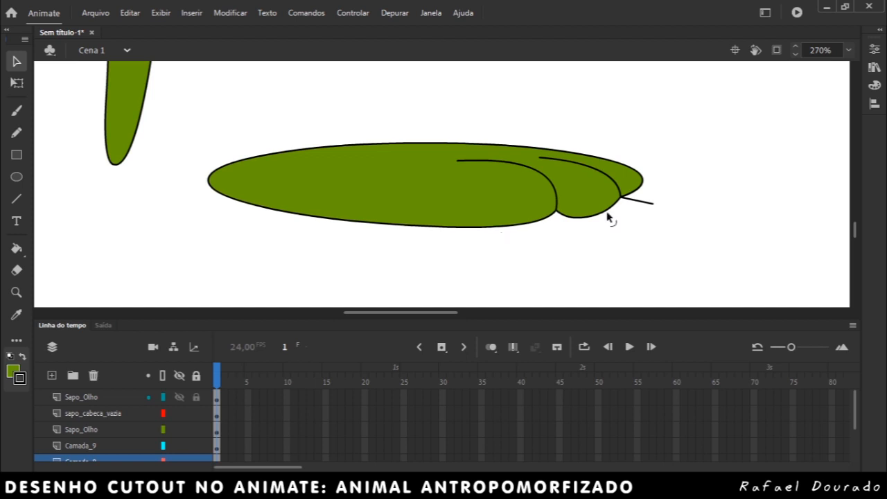
Step: Delete the leftover line beyond the last toe and smooth the toe tips, upper edge and heel of the foot
click(644, 203)
key(Delete)
drag(591, 217, 593, 212)
drag(629, 169, 628, 161)
drag(636, 195, 644, 195)
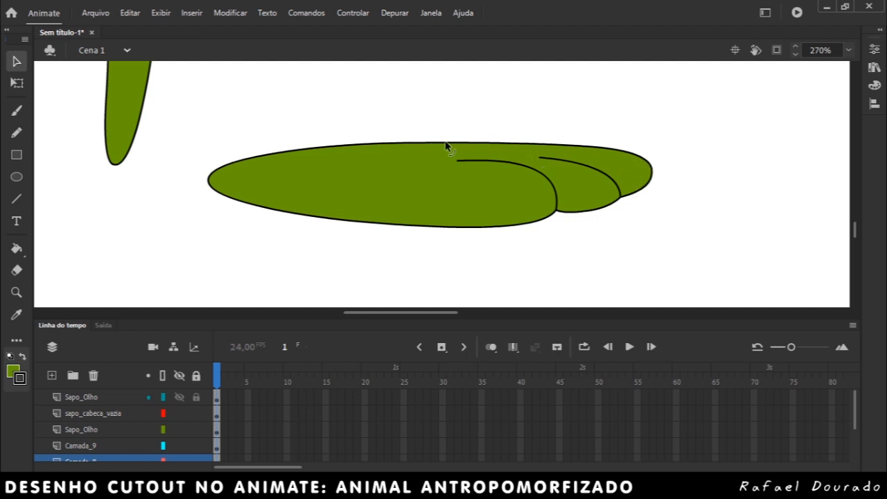
drag(427, 148, 425, 152)
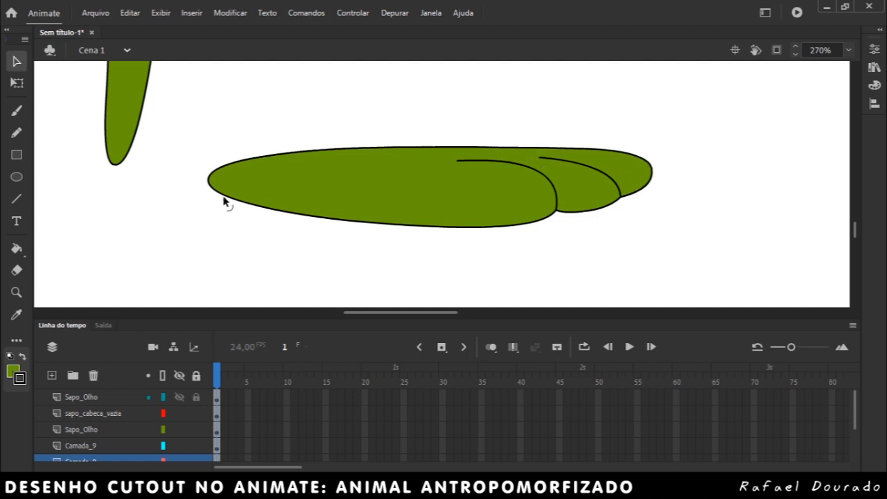
drag(223, 201, 221, 213)
Step: Convert the foot's fill and outline into a graphic symbol named "sapo pe"
click(365, 196)
right_click(345, 197)
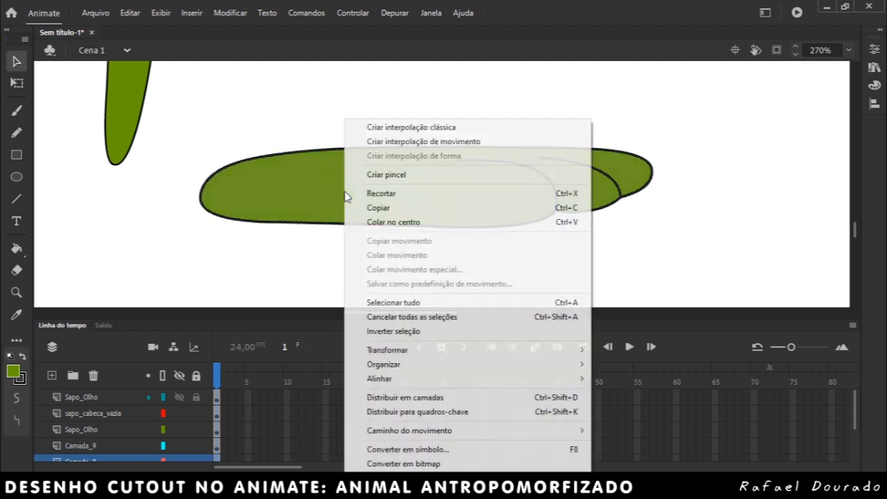
click(444, 449)
text(sa)
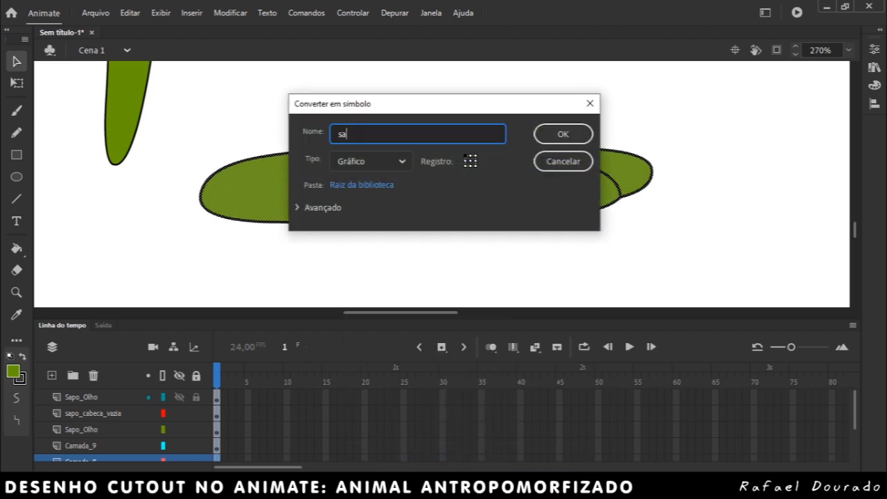
text(po pe)
click(563, 134)
Step: Convert the shin's fill and outline into a symbol named "sapo canela"
scroll(228, 174, up, 5)
scroll(152, 203, up, 3)
scroll(136, 177, down, 3)
click(137, 165)
right_click(136, 163)
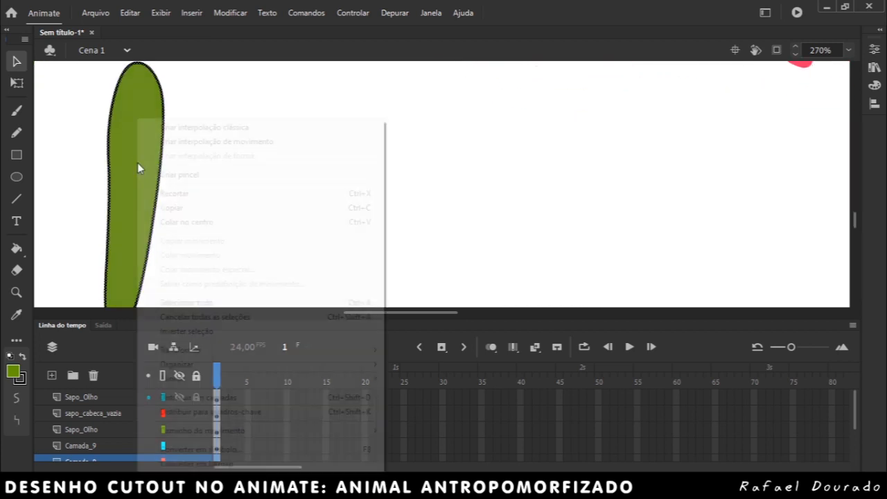
click(224, 450)
text(sapo canela)
key(Return)
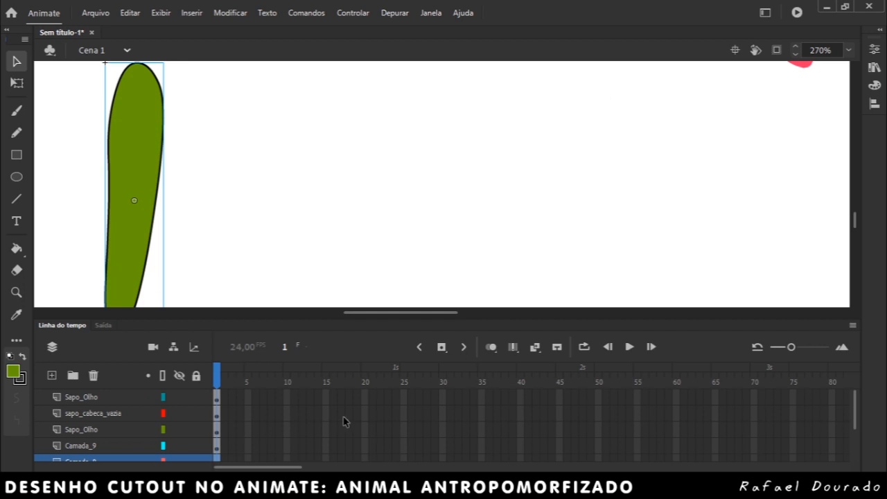
Step: Convert the thigh's fill and outline into a graphic symbol named "sapo pern"
key(ctrl+minus)
scroll(185, 222, right, 2)
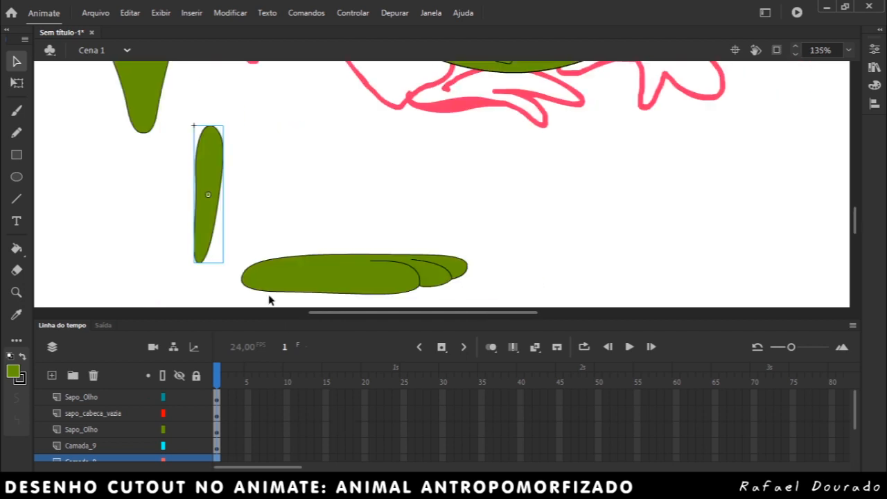
scroll(185, 222, up, 5)
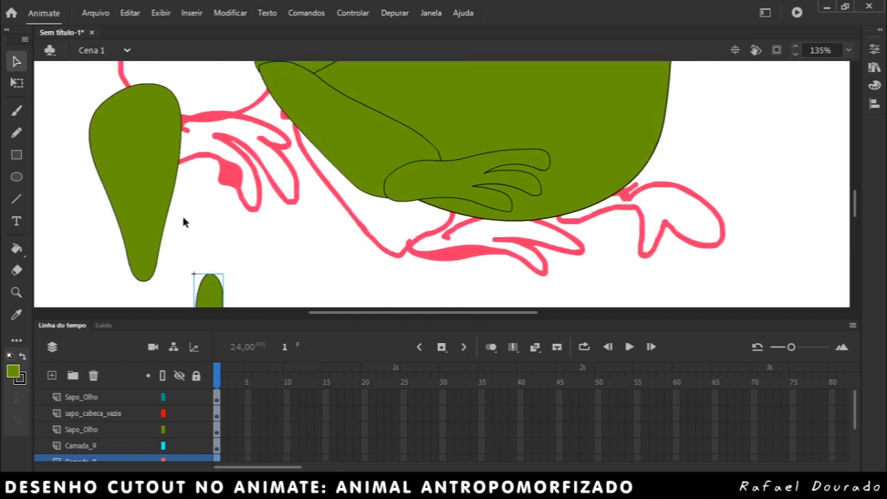
click(151, 179)
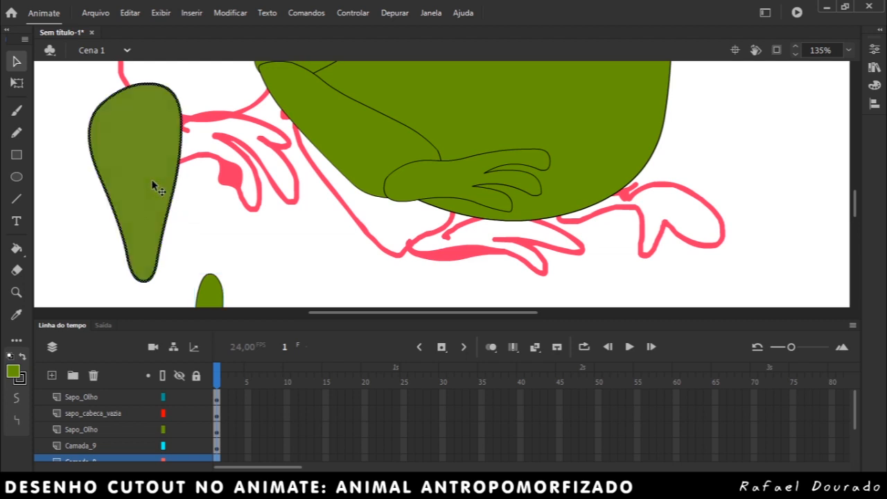
right_click(151, 178)
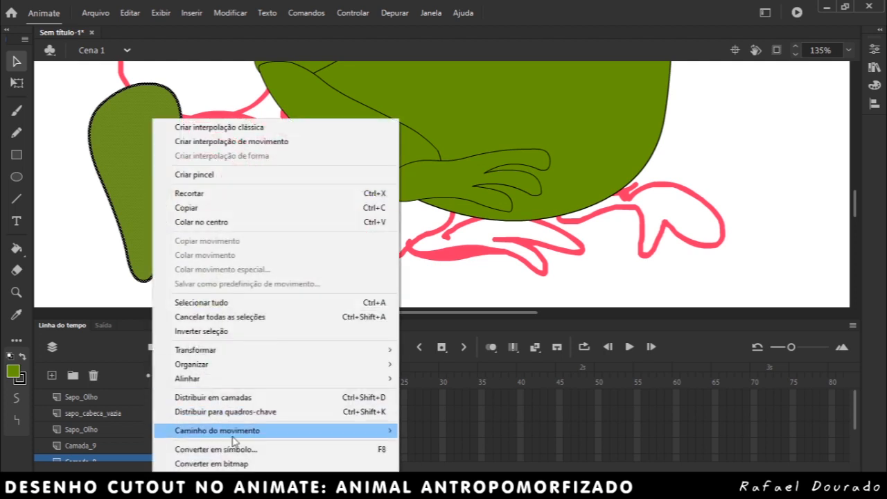
click(208, 447)
text(sapo cox)
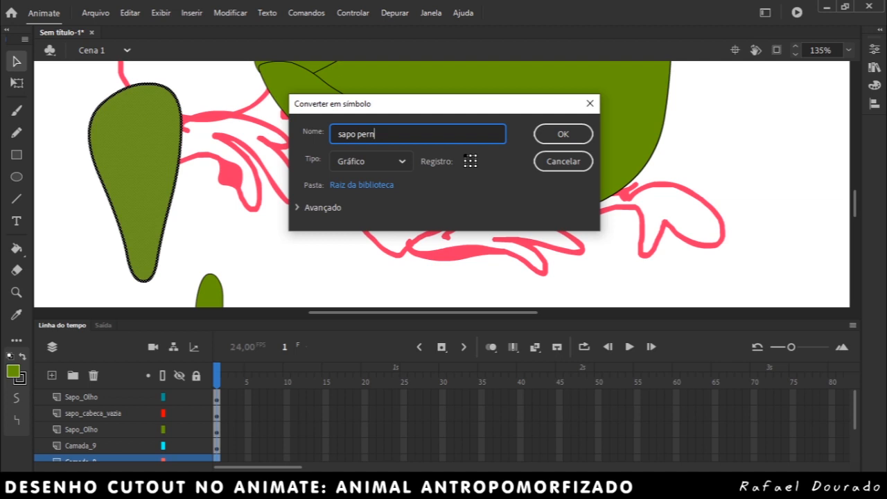
key(Return)
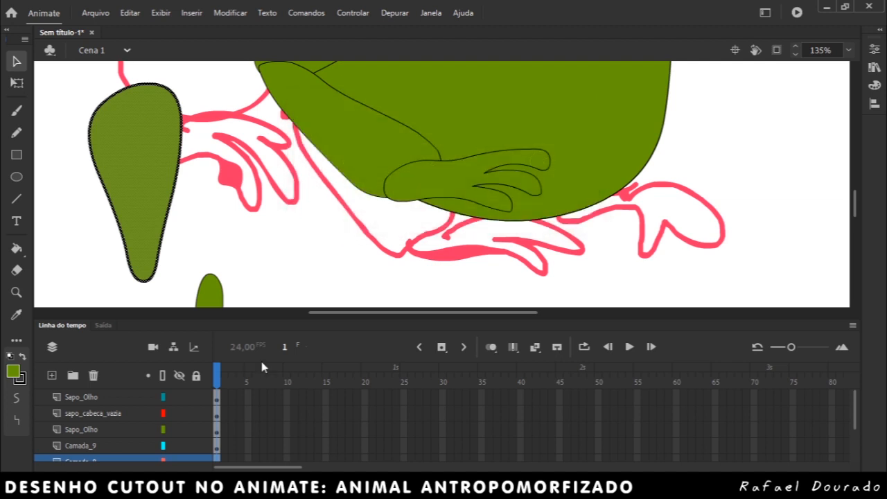
Step: Assemble the leg under the frog's body by joining the thigh, shin and foot symbols in a standing position
click(849, 50)
click(813, 94)
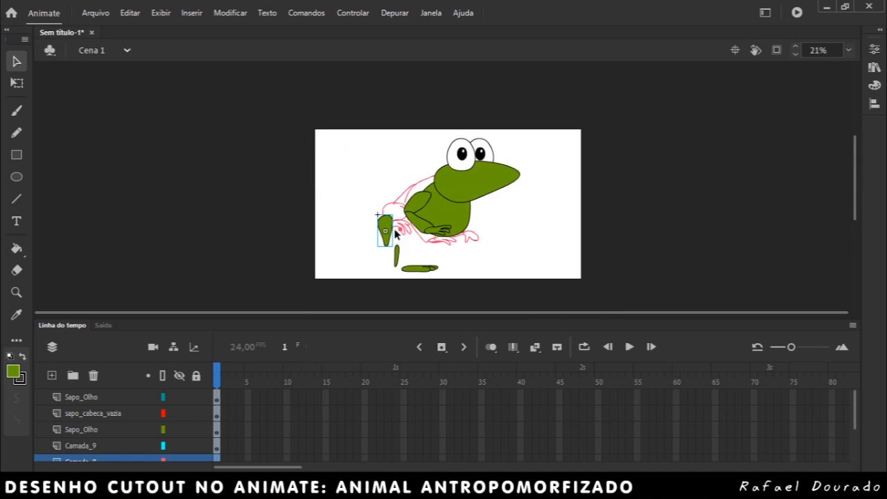
drag(392, 234, 456, 285)
Step: Move the forearm's pivot to the elbow, rotate it to hang from the upper arm, and set the upper arm's pivot at the shoulder
click(425, 232)
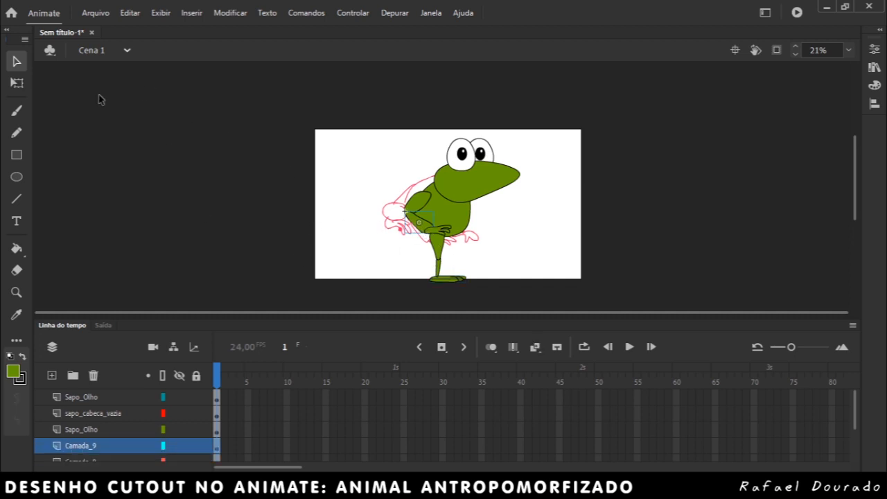
click(16, 292)
drag(390, 176, 496, 248)
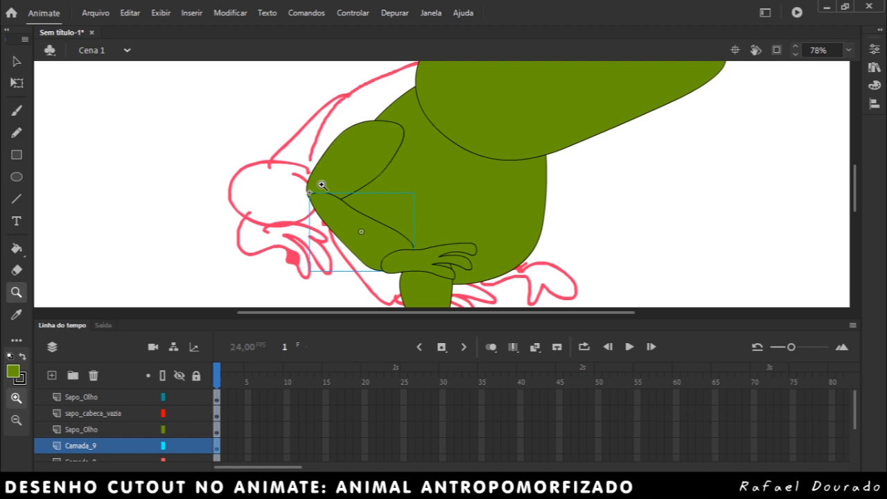
click(17, 82)
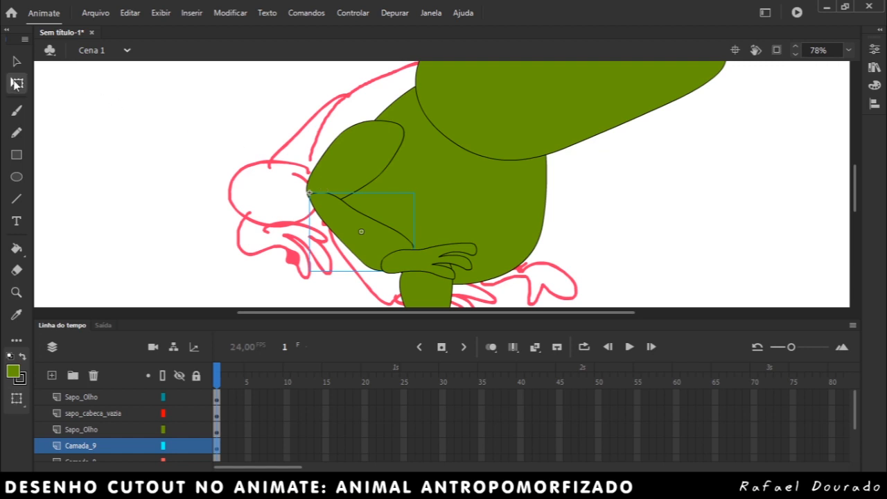
drag(363, 233, 325, 204)
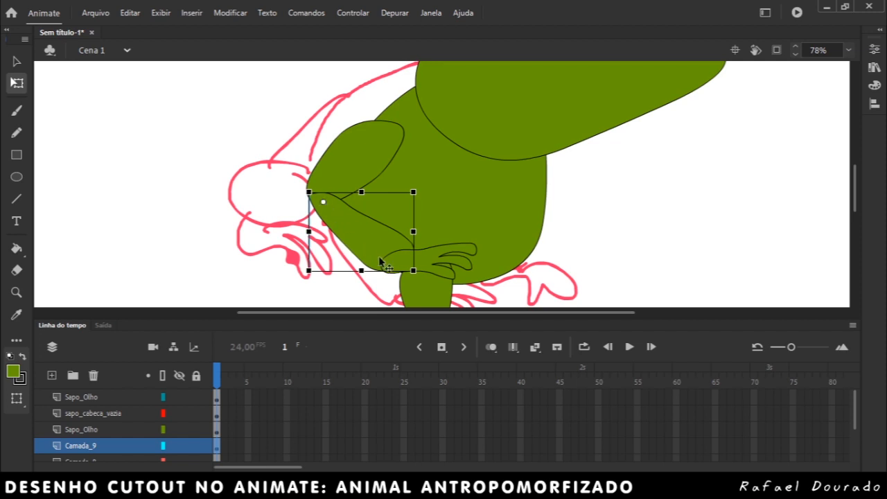
drag(425, 284, 339, 315)
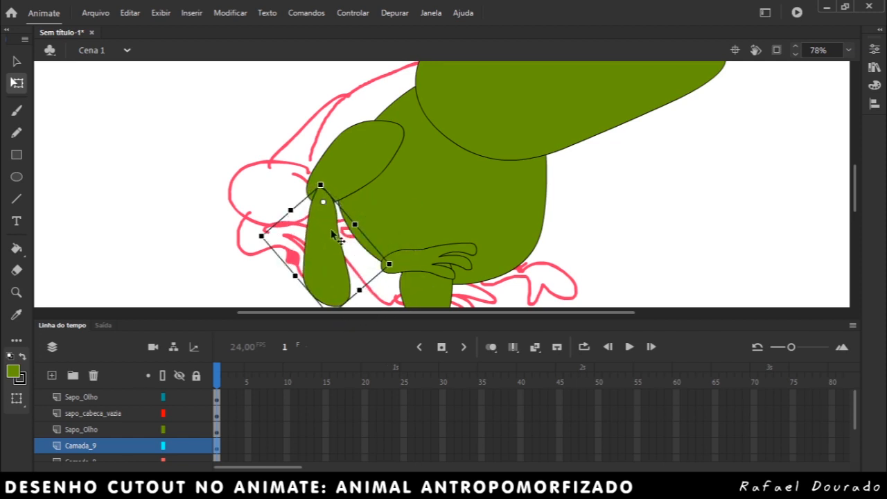
drag(323, 208, 314, 209)
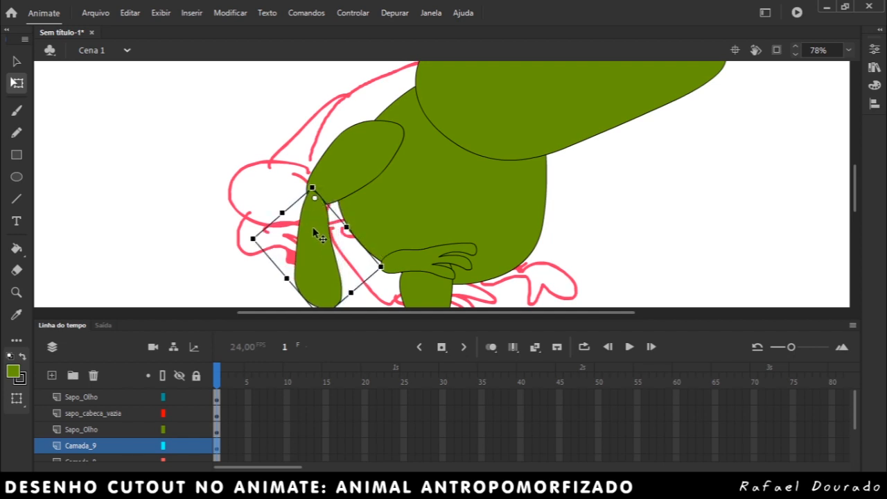
click(348, 162)
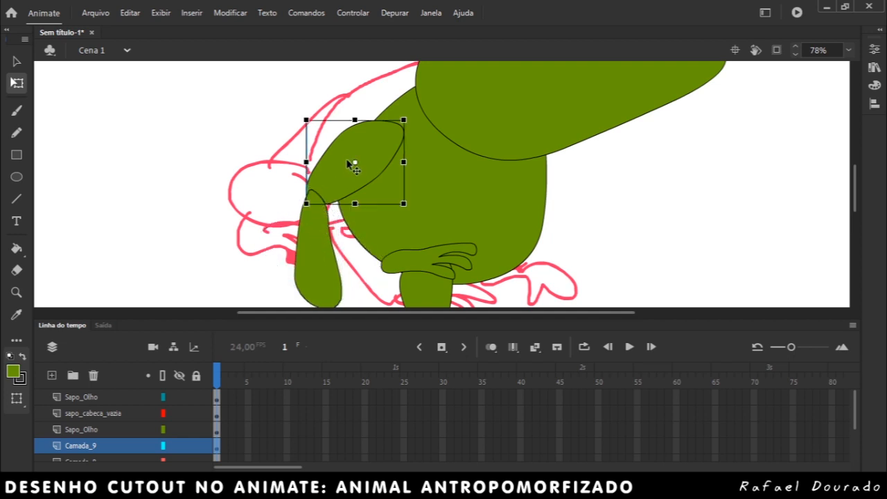
drag(352, 164, 395, 135)
Step: Attach the hand to the forearm's lower end with its pivot at the wrist and rotate it so the fingers point diagonally down
scroll(402, 157, down, 1)
click(426, 239)
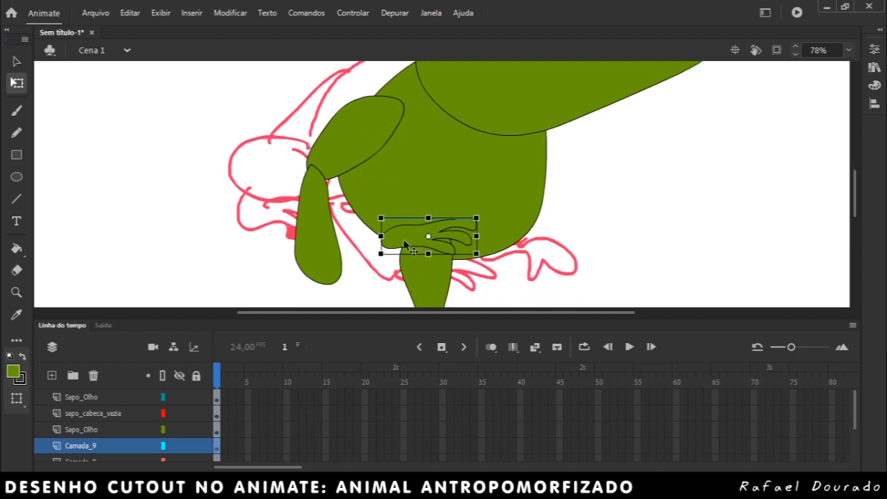
drag(408, 234, 343, 280)
scroll(394, 248, down, 1)
drag(414, 241, 390, 305)
scroll(458, 243, down, 3)
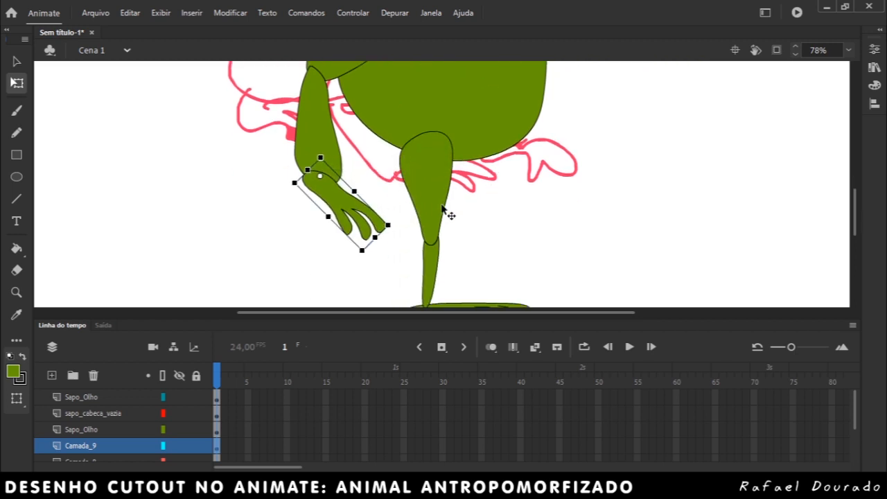
Step: Set the thigh's pivot at the hip and the shin's pivot at the knee, and tilt the shin slightly backward over the foot
click(429, 205)
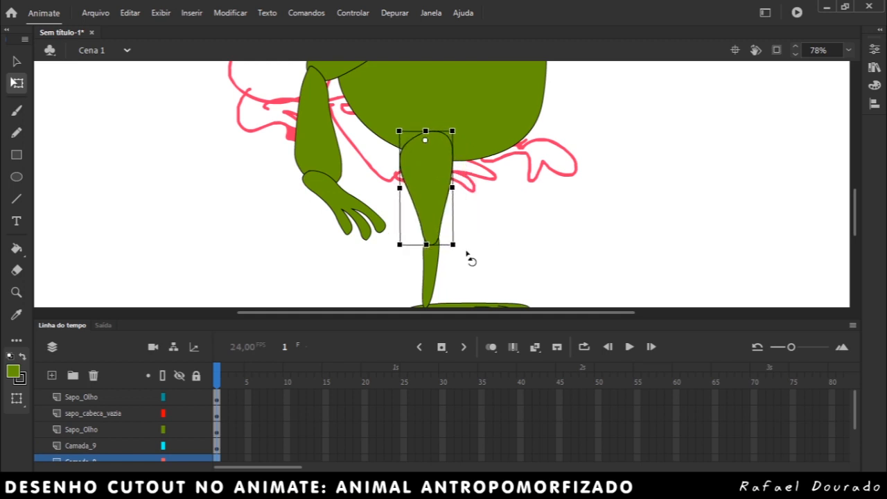
click(434, 260)
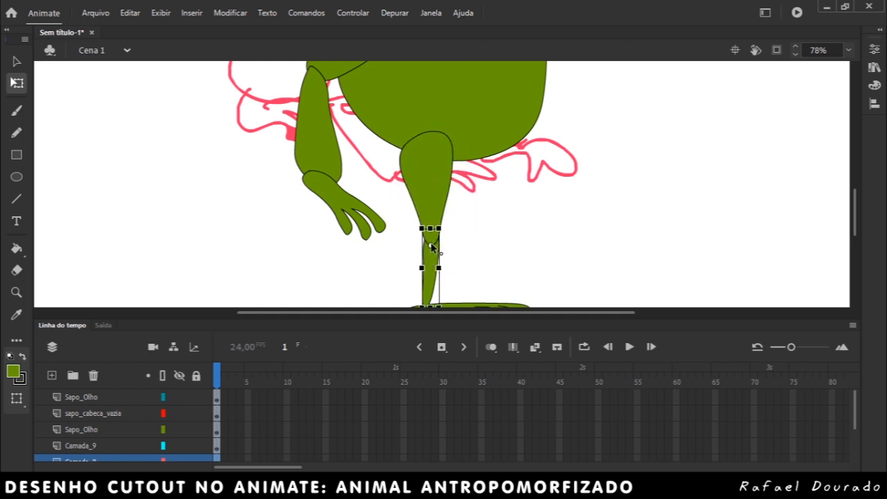
scroll(463, 254, down, 2)
mouse_move(449, 295)
mouse_down()
mouse_move(482, 277)
mouse_move(456, 296)
mouse_up()
click(457, 295)
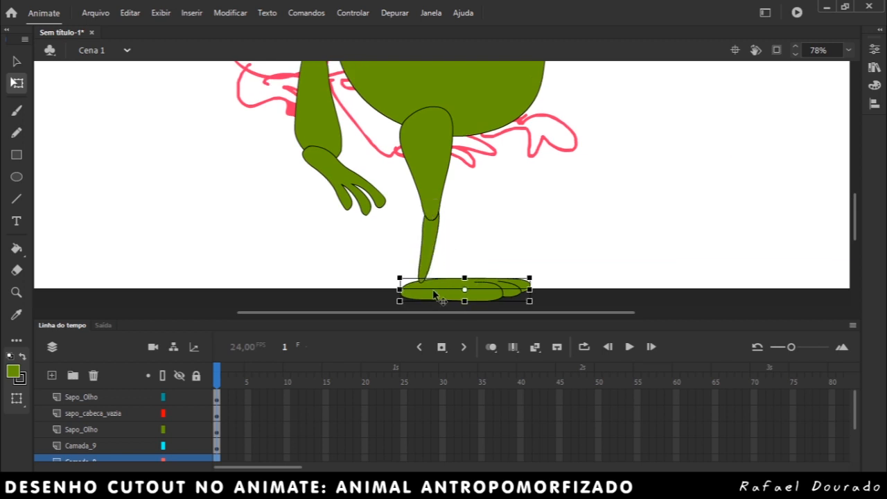
drag(534, 302, 549, 276)
click(555, 243)
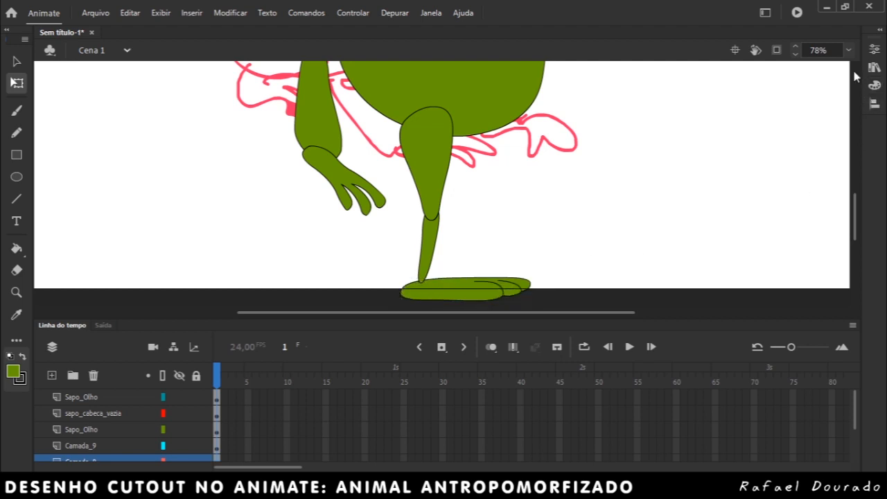
Step: Select the upper arm, forearm and hand of the assembled arm together
click(845, 52)
click(805, 79)
scroll(583, 200, down, 1)
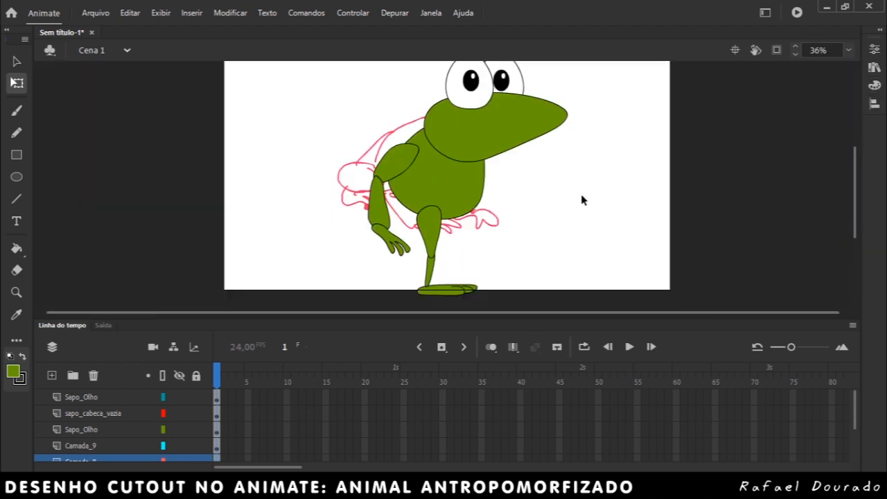
scroll(582, 200, up, 1)
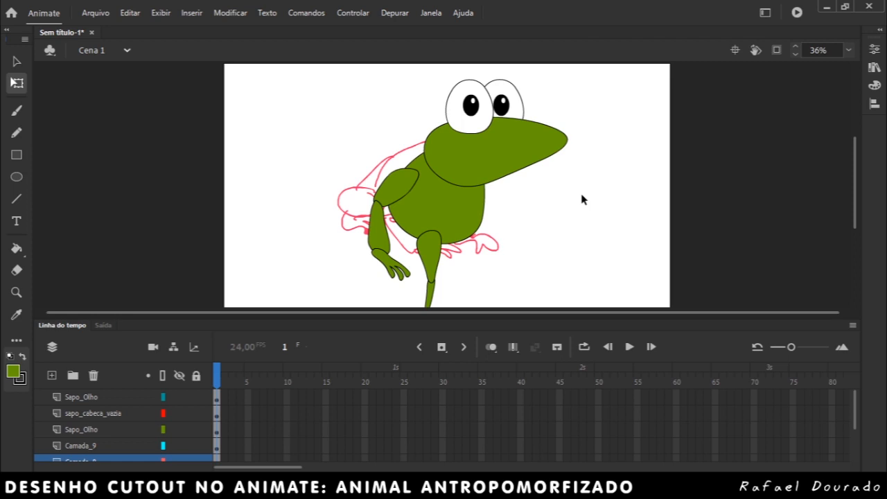
scroll(582, 200, down, 1)
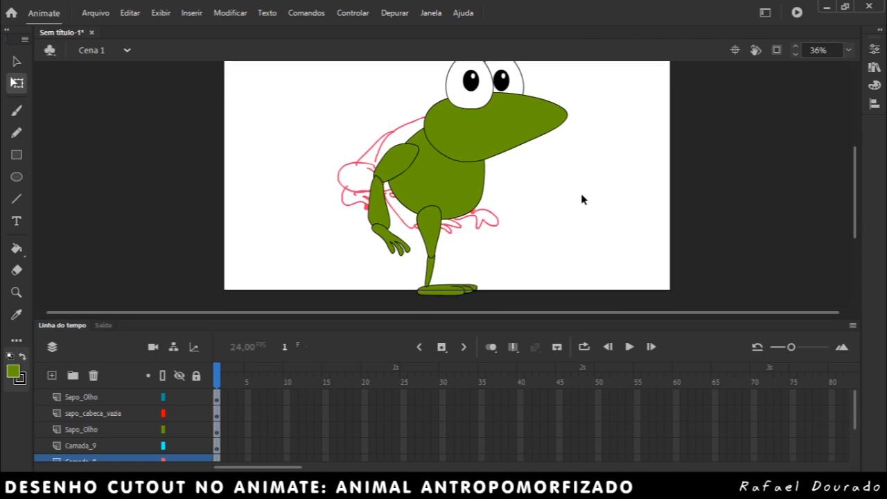
click(400, 165)
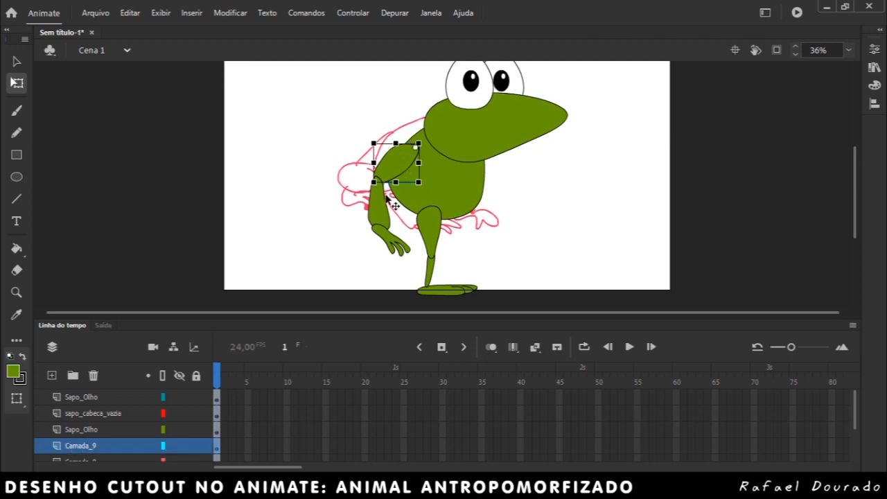
shift+click(381, 210)
shift+click(395, 249)
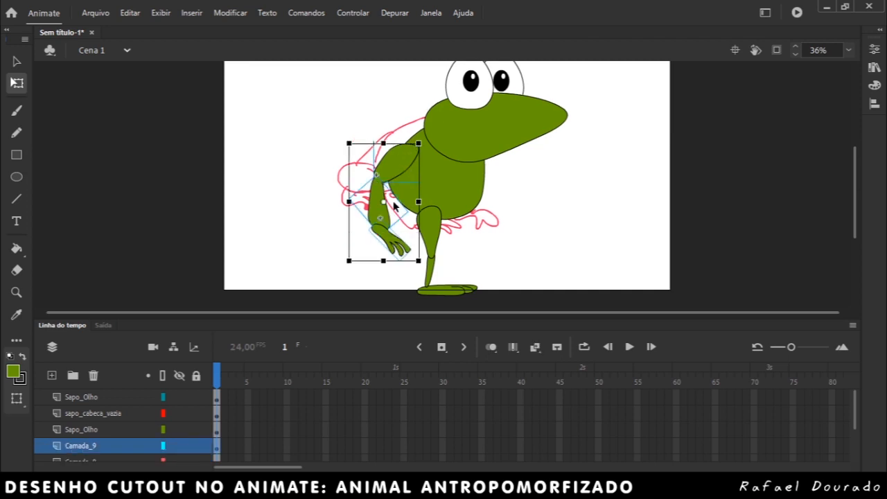
drag(403, 169, 531, 182)
key(ctrl+z)
drag(409, 173, 504, 196)
key(ctrl+z)
Step: Paste a copy of the whole arm, rotate it forward and place it at the front side of the body below the head
key(ctrl+v)
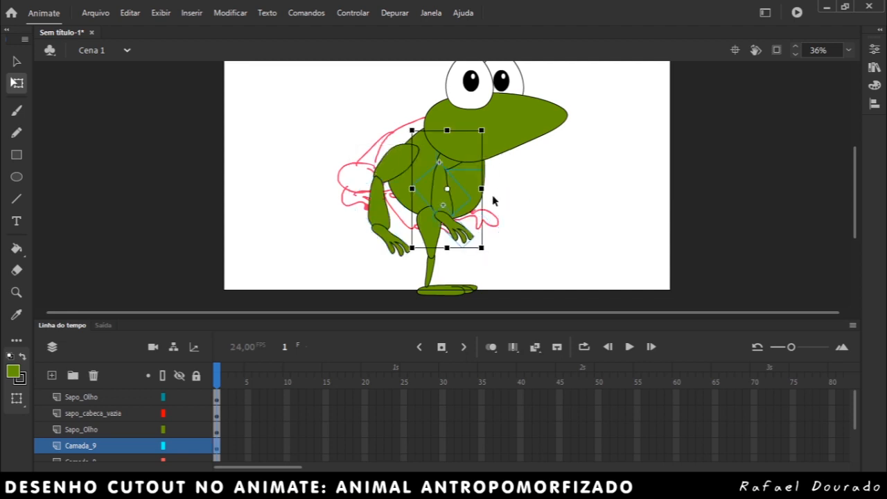
drag(441, 192, 529, 212)
drag(596, 279, 627, 233)
drag(530, 183, 495, 179)
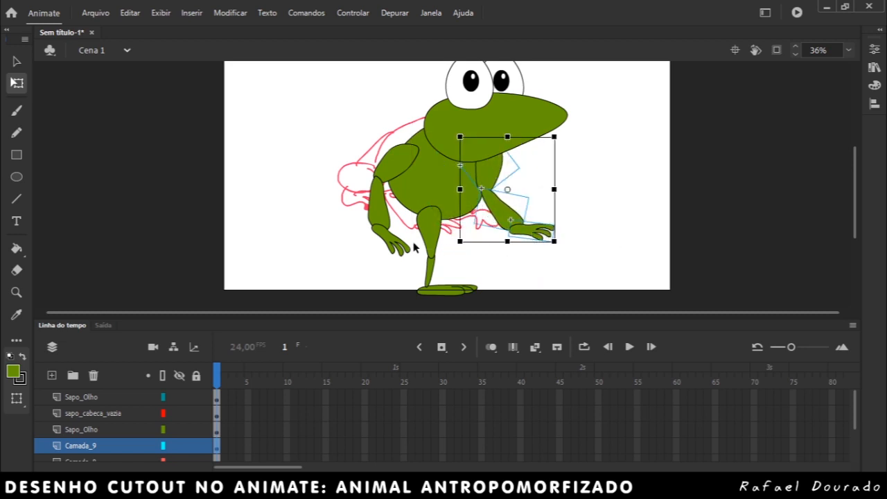
Step: Duplicate the whole leg, send the copy to the back and place it slightly forward of the first leg
click(431, 293)
key(ctrl+v)
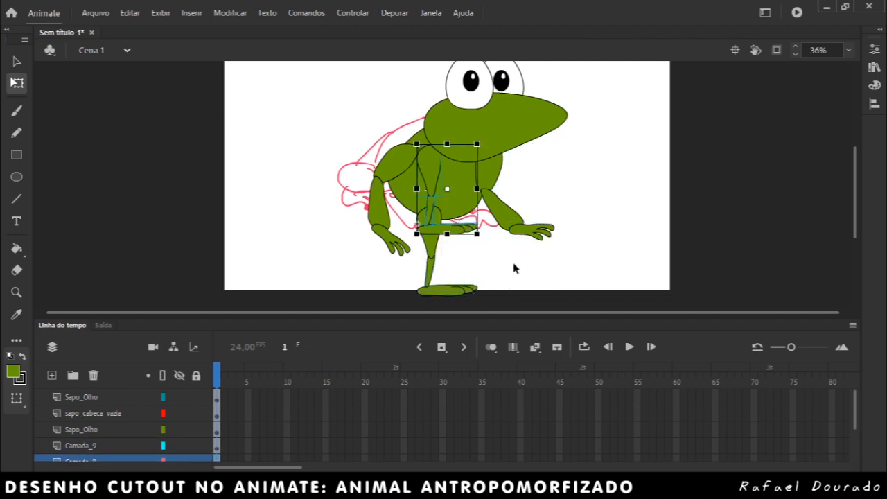
right_click(468, 237)
mouse_move(530, 308)
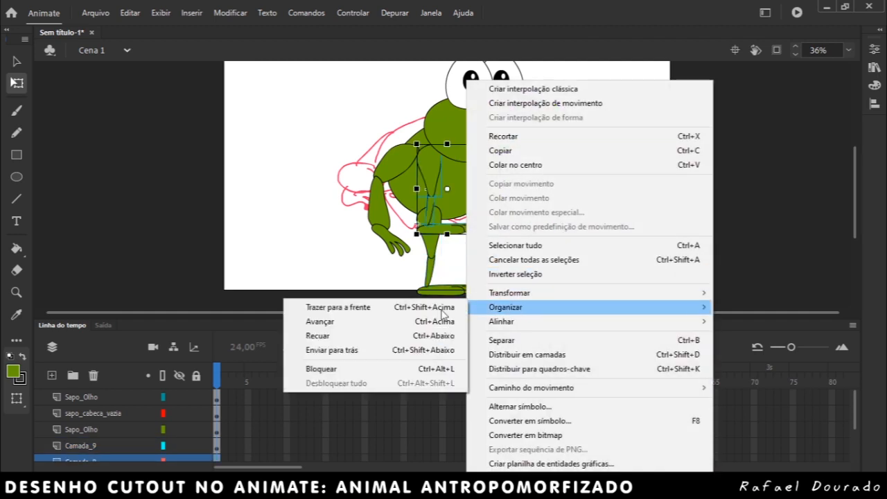
click(396, 350)
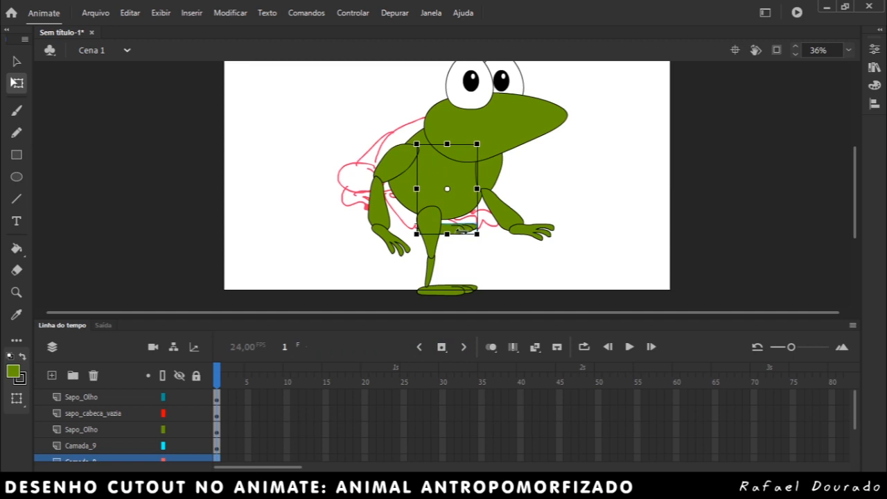
drag(469, 235, 495, 292)
click(535, 271)
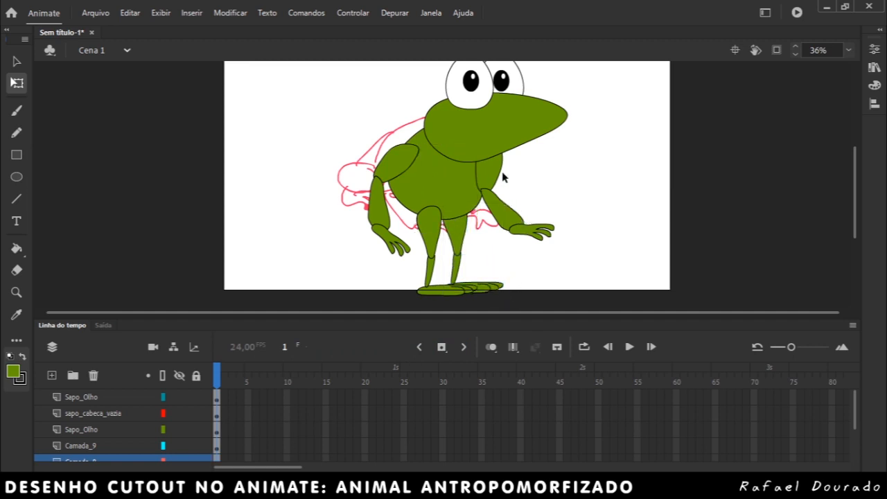
Step: Select the copied upper arm, forearm and hand and send them to the back of their layer
click(508, 188)
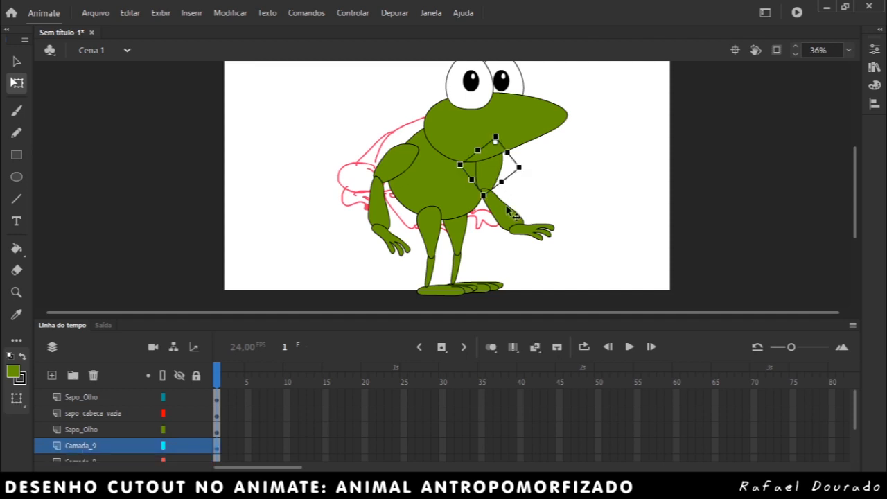
right_click(548, 238)
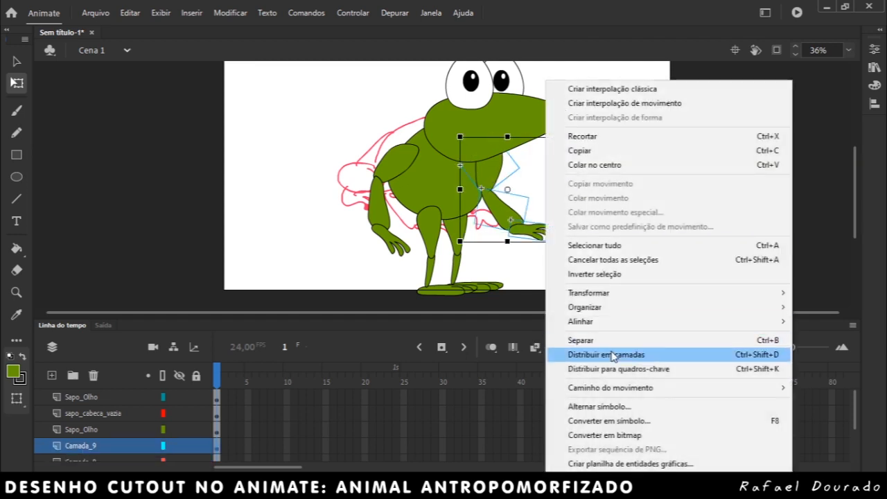
mouse_move(616, 312)
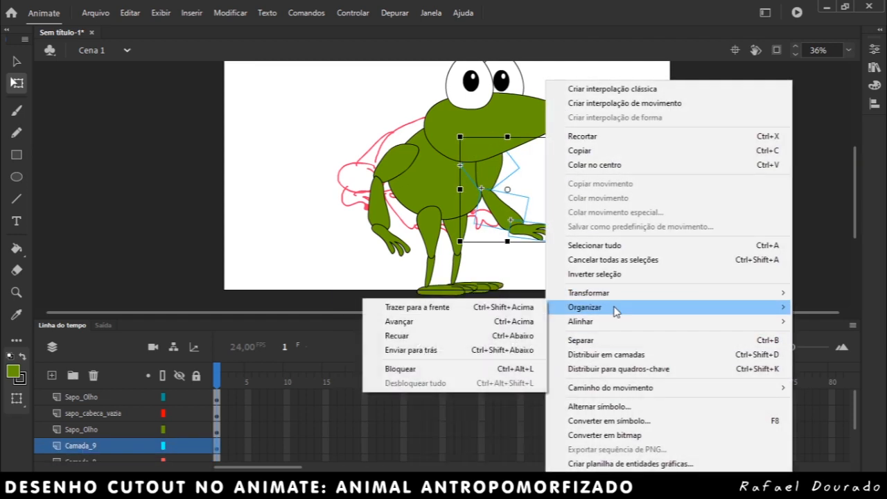
click(444, 352)
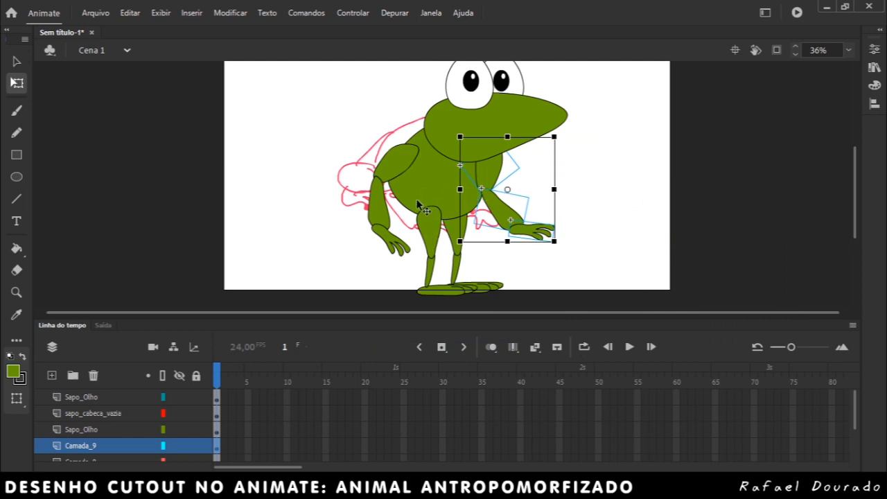
click(440, 192)
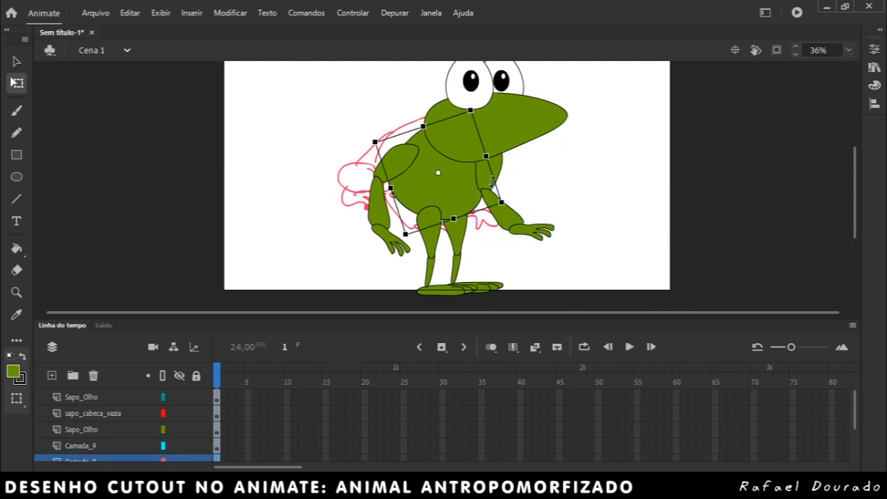
click(488, 179)
click(597, 217)
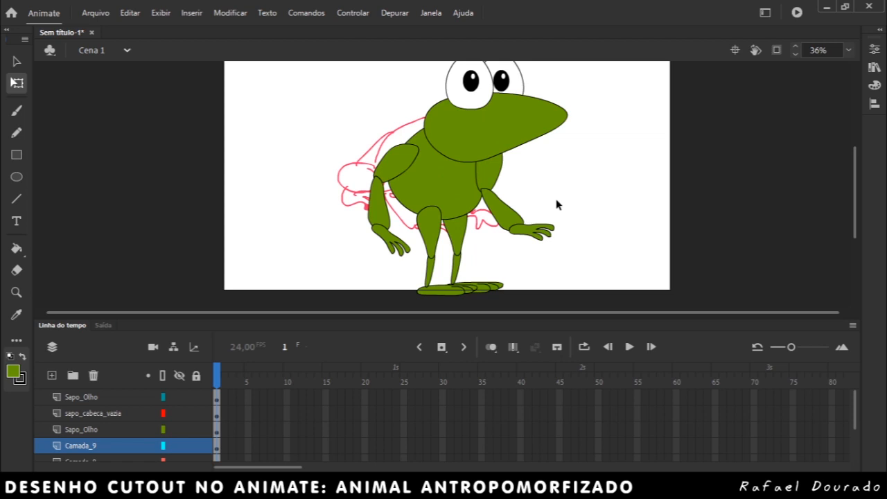
scroll(557, 200, up, 1)
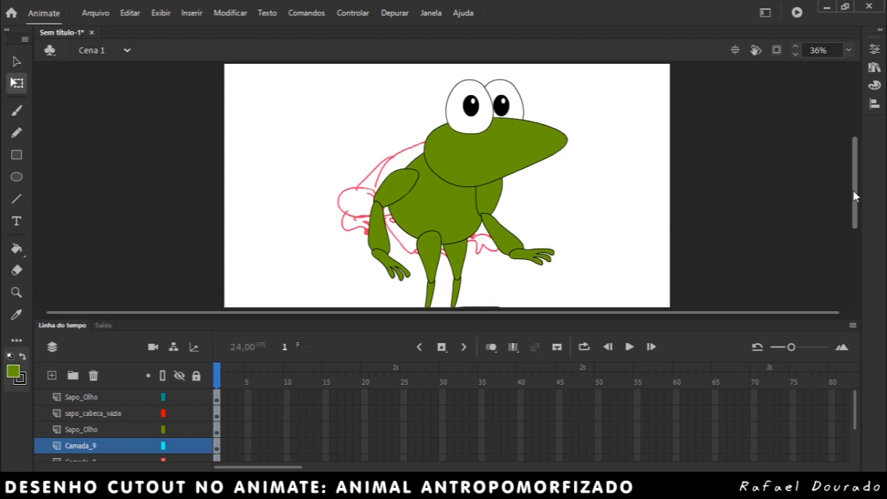
drag(854, 190, 854, 196)
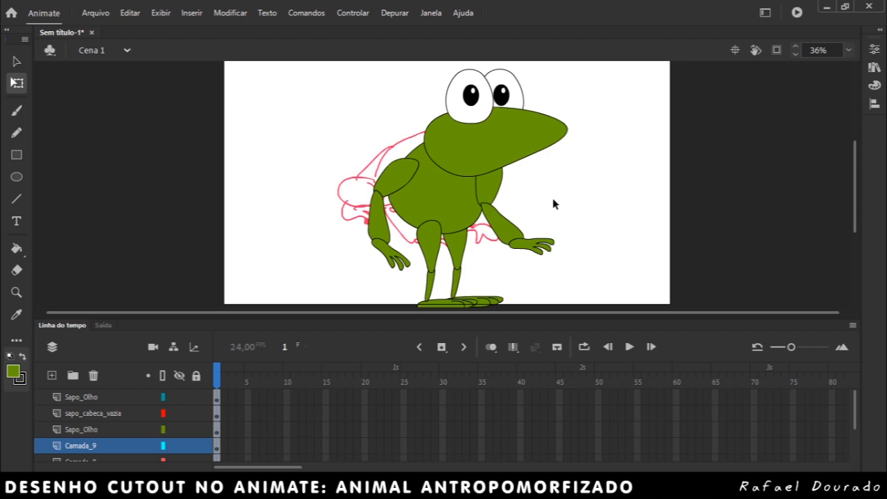